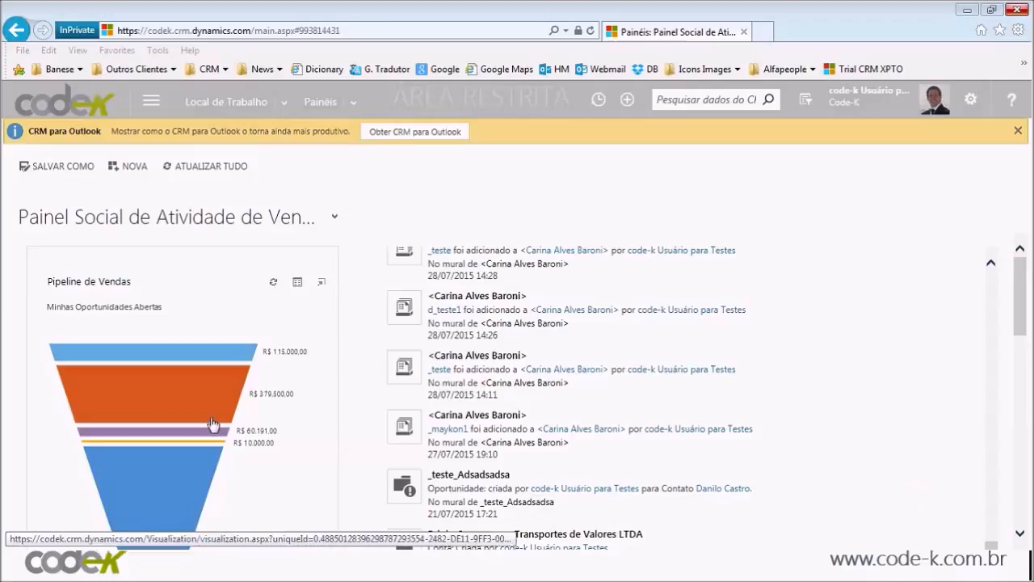
Step: Scroll the activity feed back up to the newest posts under the novidades header
{"action": "left_click", "coordinate": [1000, 264]}
{"action": "scroll", "coordinate": [999, 268], "scroll_direction": "up", "scroll_amount": 10}
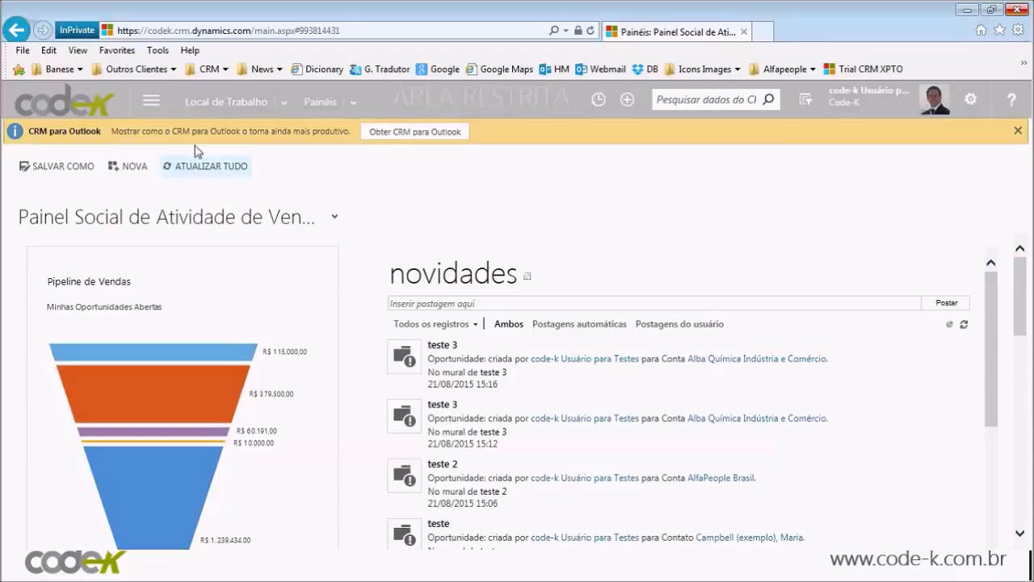
{"action": "left_click", "coordinate": [151, 103]}
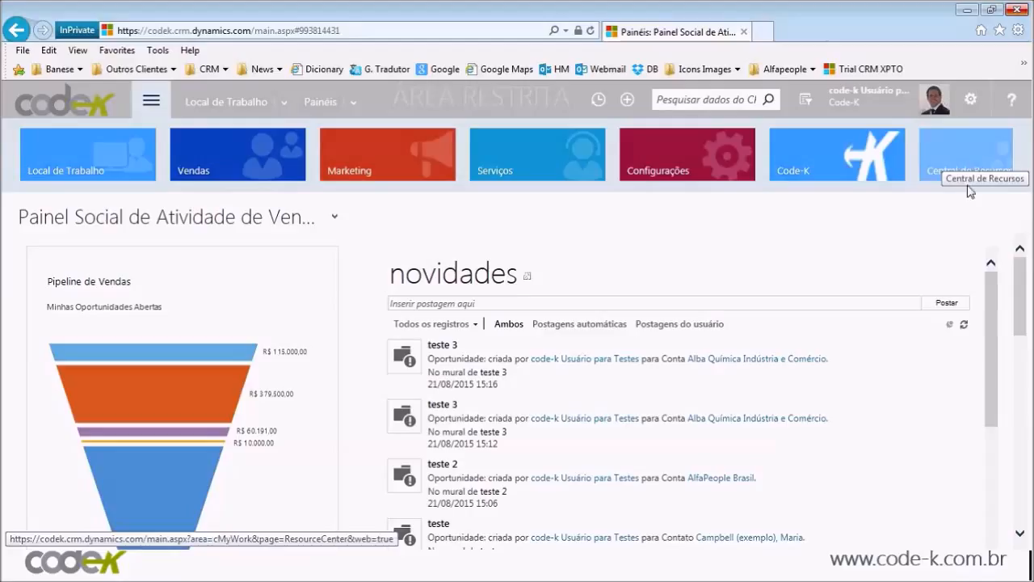
Step: Navigate through the Vendas work area to the Contas accounts list
{"action": "left_click", "coordinate": [146, 105]}
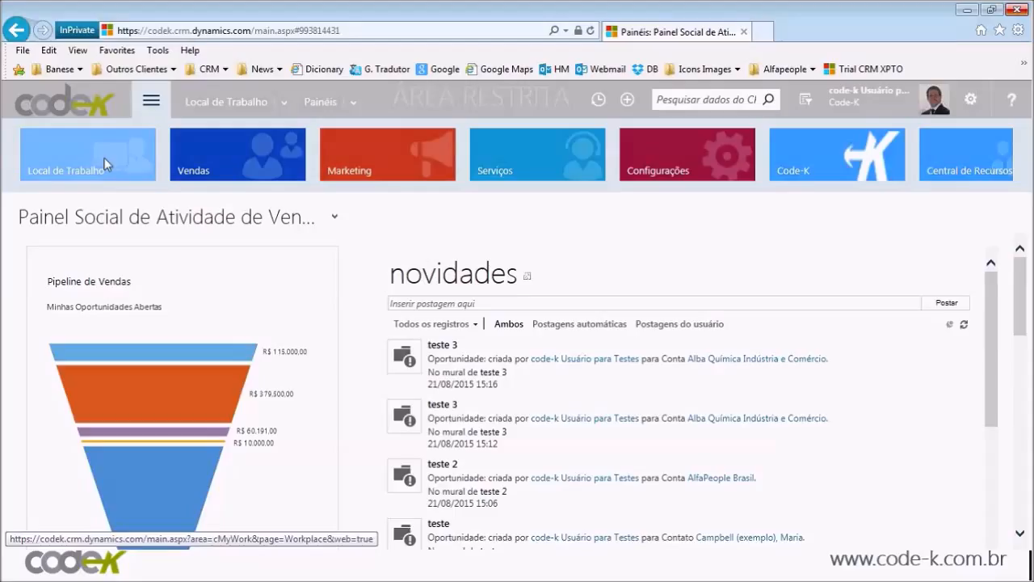
{"action": "left_click", "coordinate": [275, 163]}
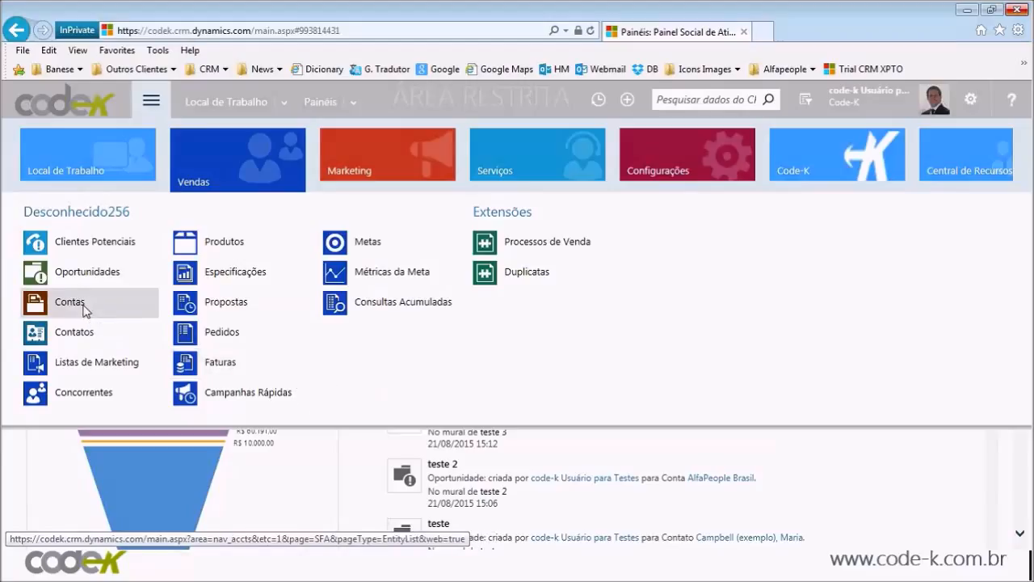
{"action": "left_click", "coordinate": [70, 301]}
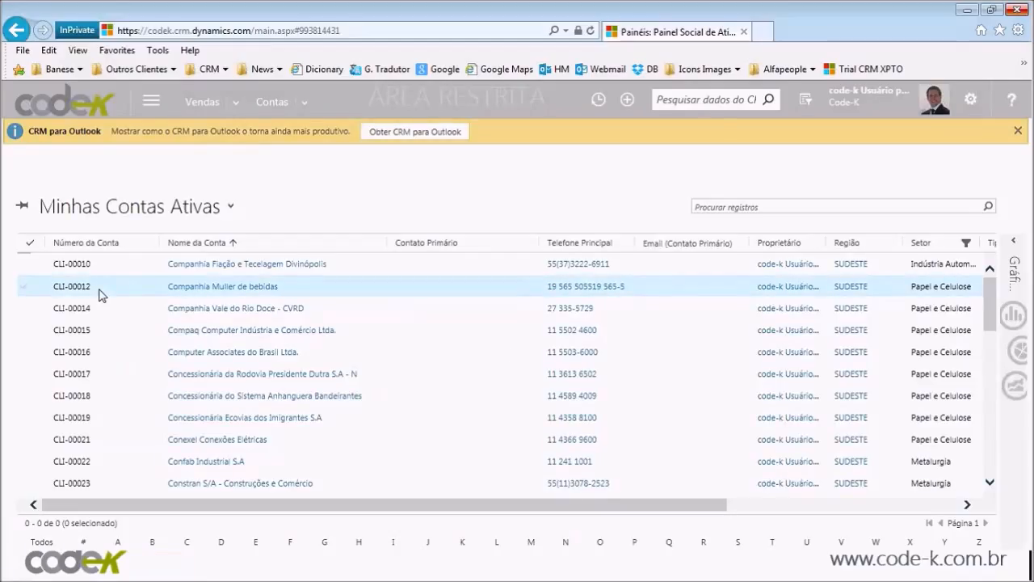
Step: Select accounts CLI-00012, CLI-00015 and CLI-00018 in the Minhas Contas Ativas grid
{"action": "left_click", "coordinate": [100, 295]}
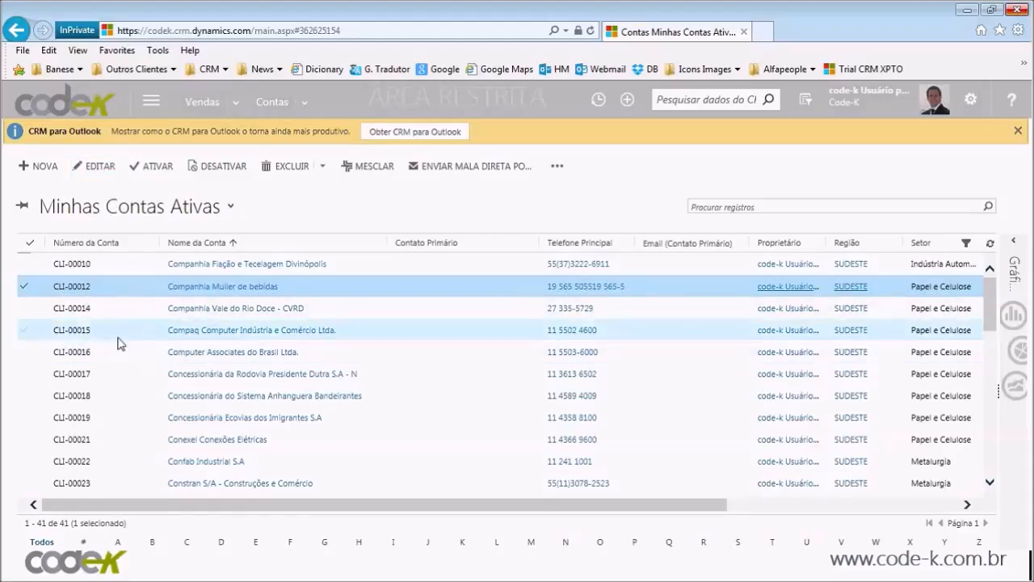
{"action": "left_click", "coordinate": [23, 330]}
{"action": "left_click", "coordinate": [23, 396]}
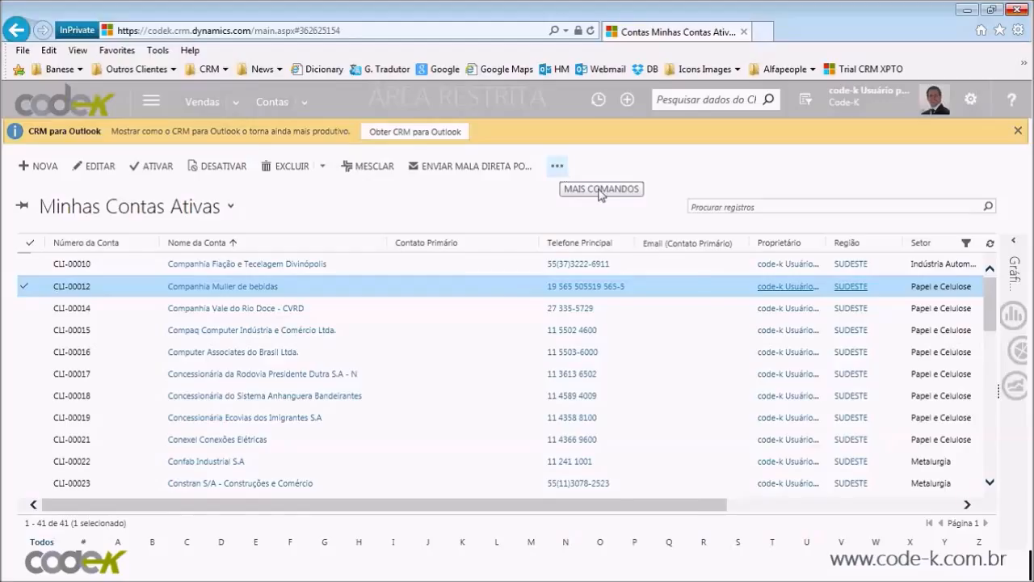
{"action": "left_click", "coordinate": [559, 167]}
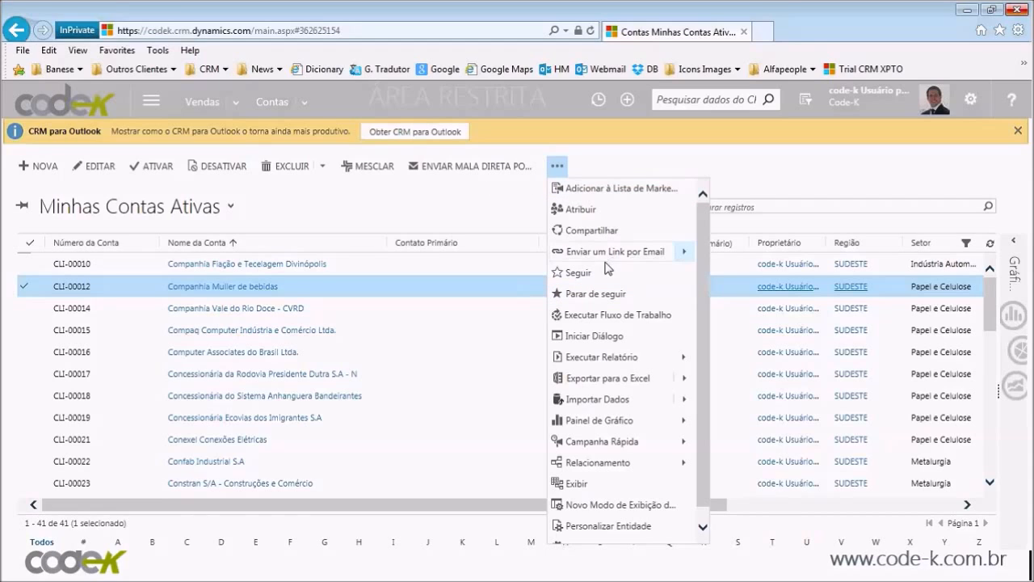
{"action": "scroll", "coordinate": [677, 467], "scroll_direction": "down", "scroll_amount": 1}
{"action": "scroll", "coordinate": [679, 462], "scroll_direction": "up", "scroll_amount": 1}
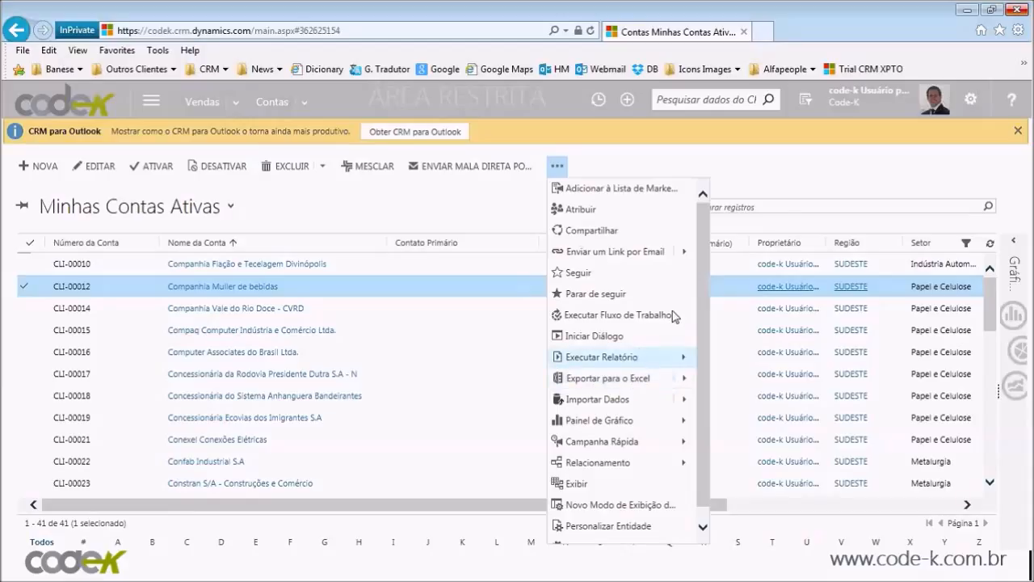
{"action": "left_click", "coordinate": [781, 178]}
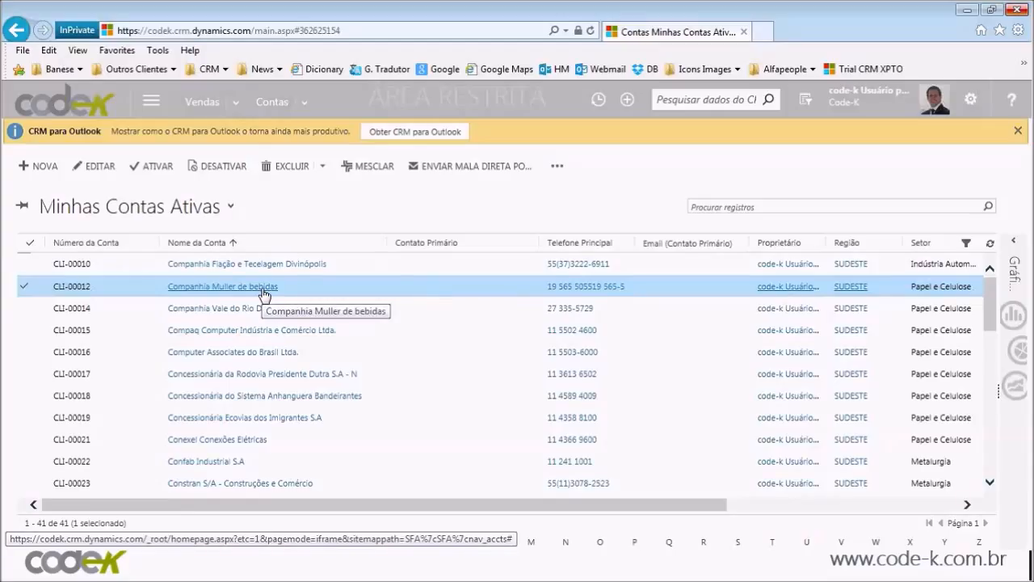
{"action": "double_click", "coordinate": [364, 294]}
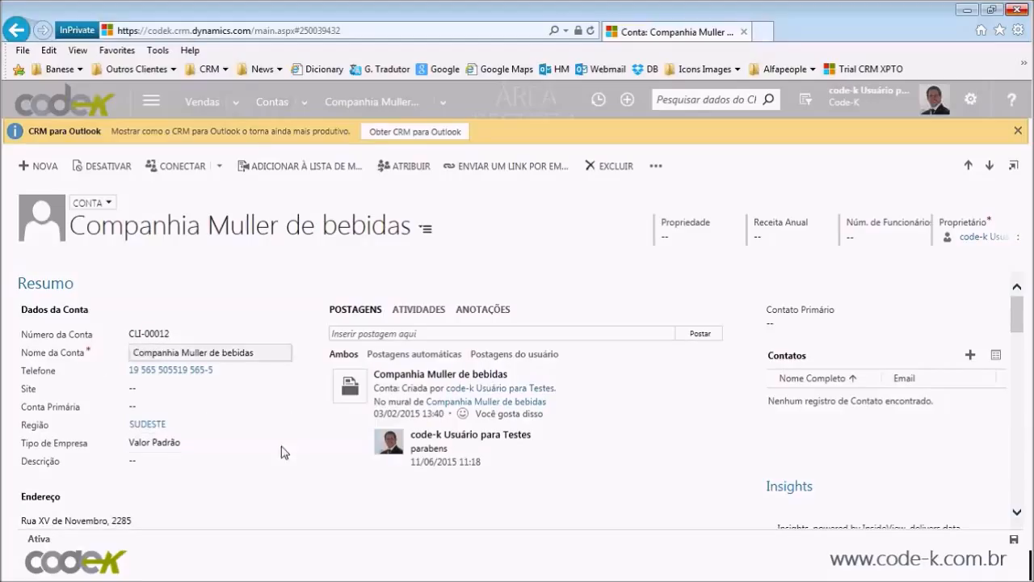
{"action": "scroll", "coordinate": [376, 489], "scroll_direction": "down", "scroll_amount": 1}
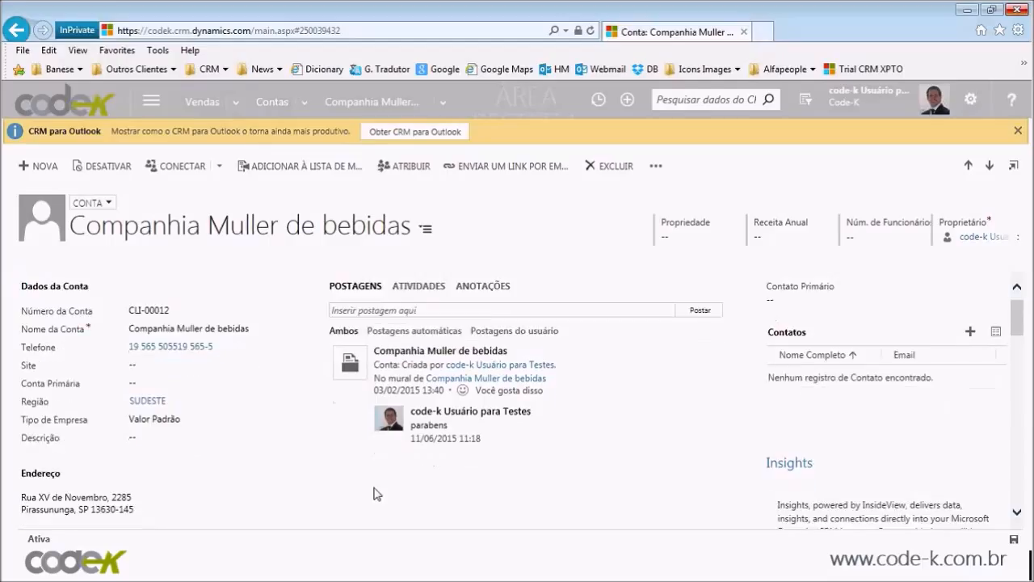
{"action": "scroll", "coordinate": [299, 472], "scroll_direction": "up", "scroll_amount": 1}
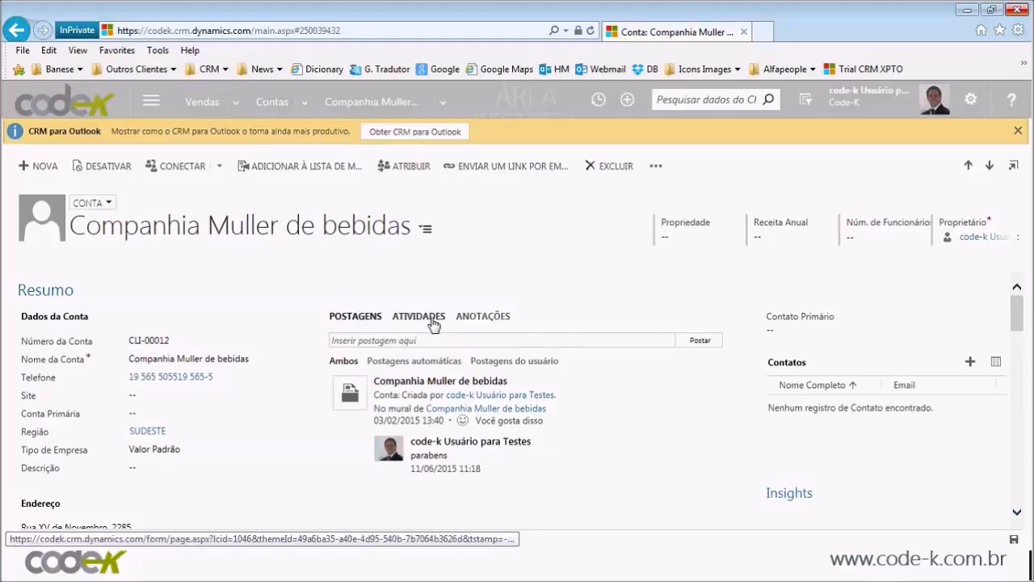
Step: Show the account's empty Anotações tab, moving there from ATIVIDADES
{"action": "left_click", "coordinate": [433, 320]}
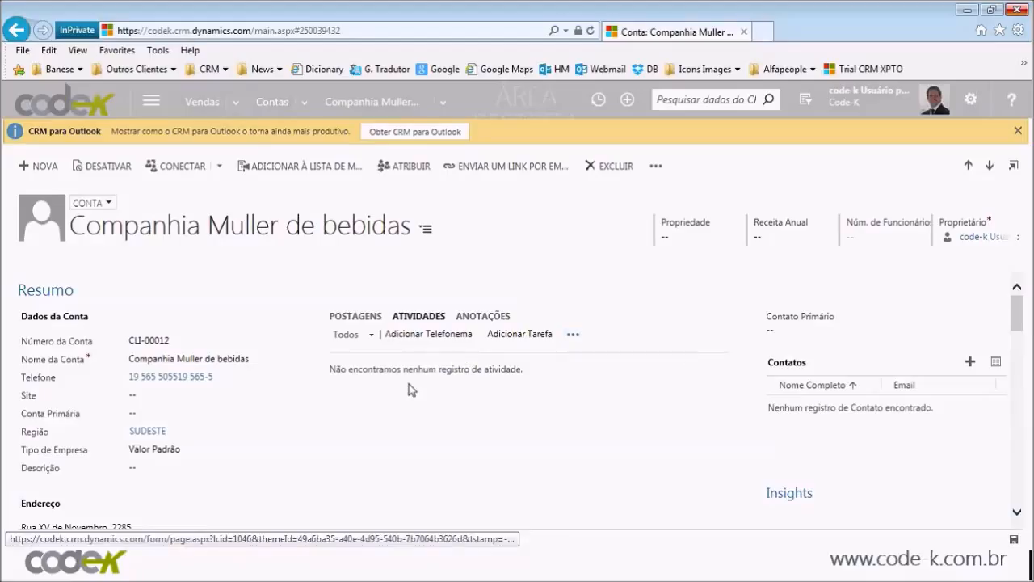
{"action": "left_click", "coordinate": [485, 317]}
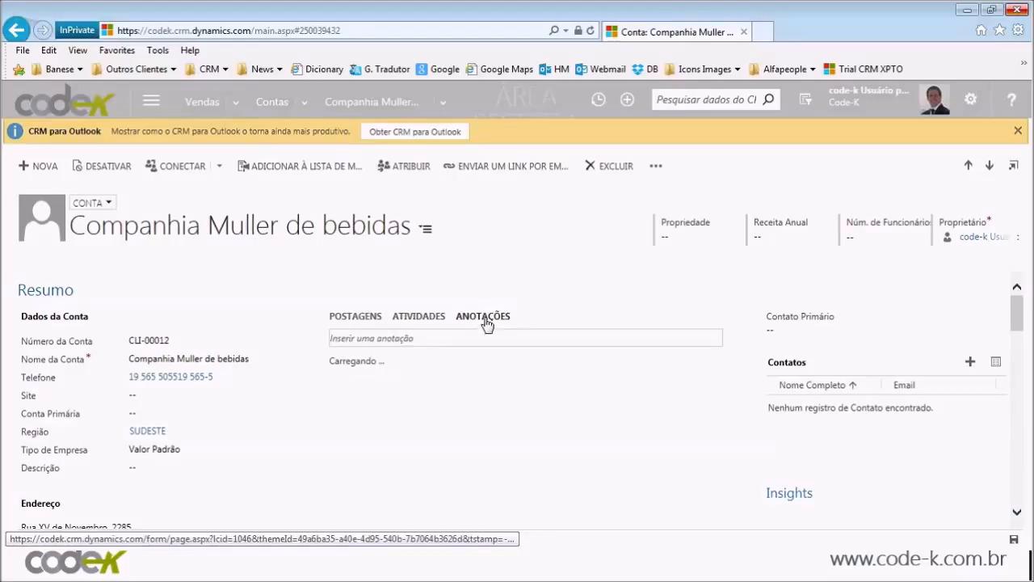
Step: Add a note reading 'Anotações' to the account
{"action": "left_click", "coordinate": [397, 338]}
{"action": "type", "text": "Anotações"}
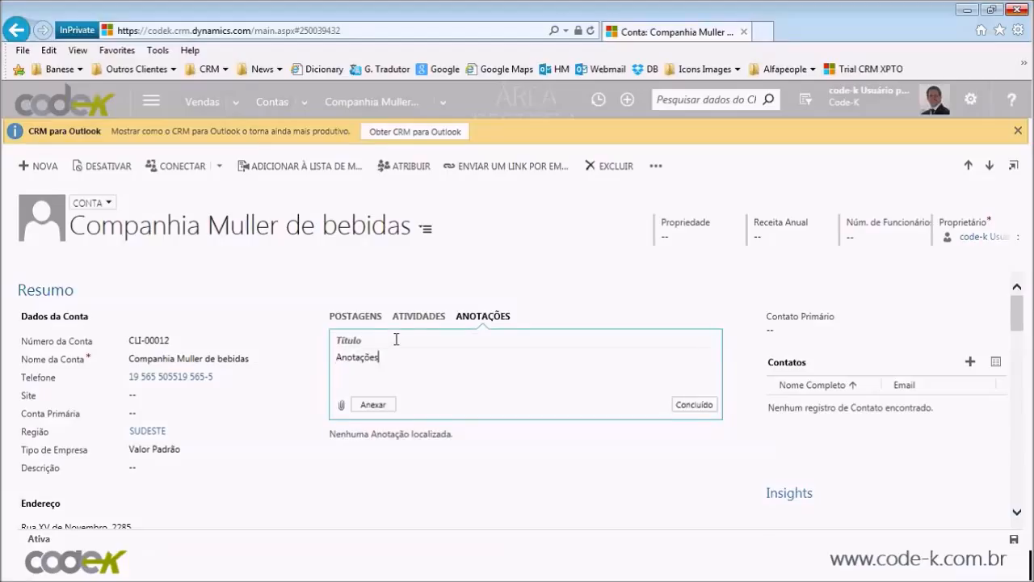
{"action": "left_click", "coordinate": [694, 405]}
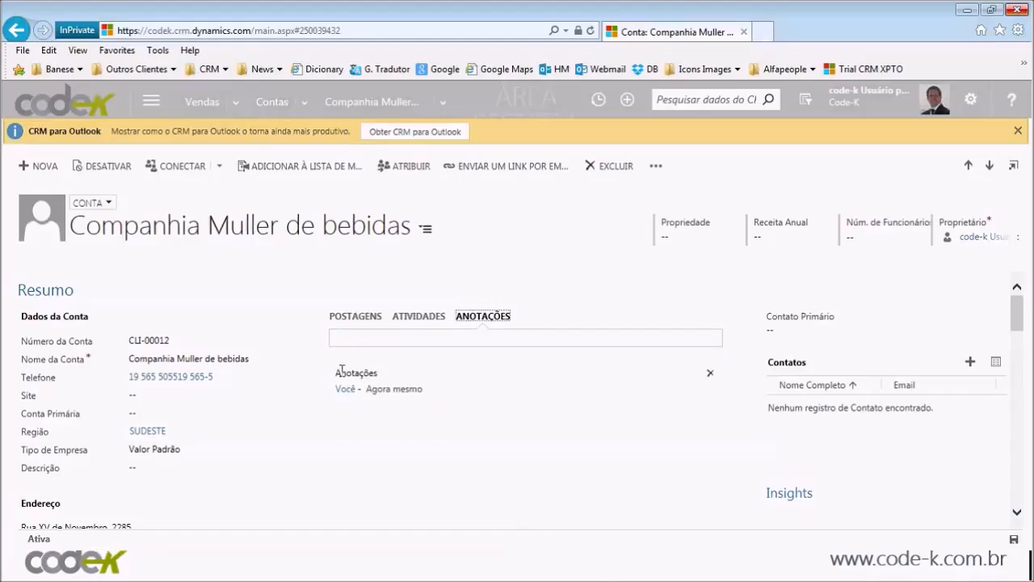
{"action": "scroll", "coordinate": [348, 429], "scroll_direction": "down", "scroll_amount": 3}
{"action": "scroll", "coordinate": [348, 428], "scroll_direction": "up", "scroll_amount": 3}
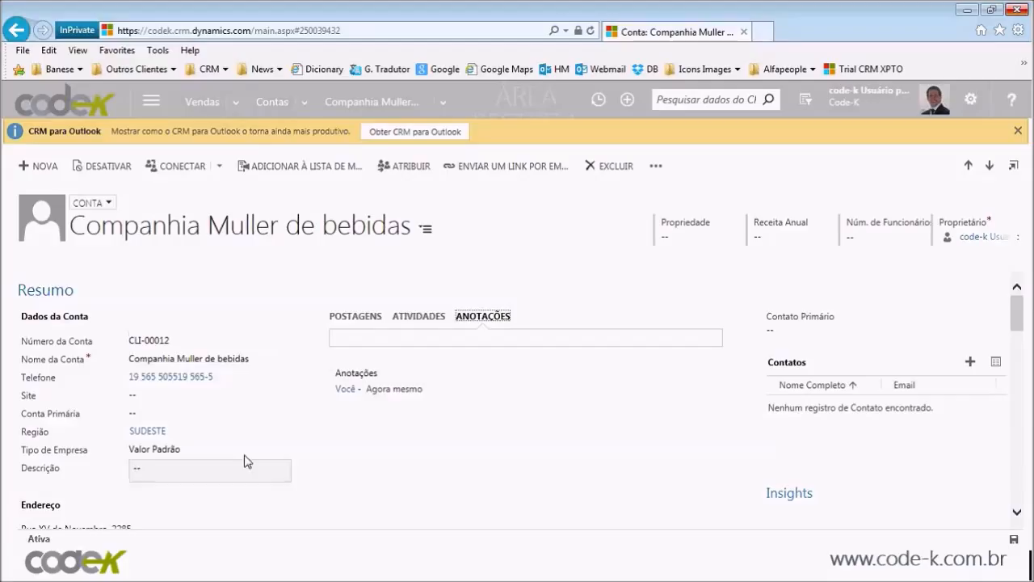
Step: Start a second note and dismiss it empty without saving
{"action": "left_click", "coordinate": [520, 337]}
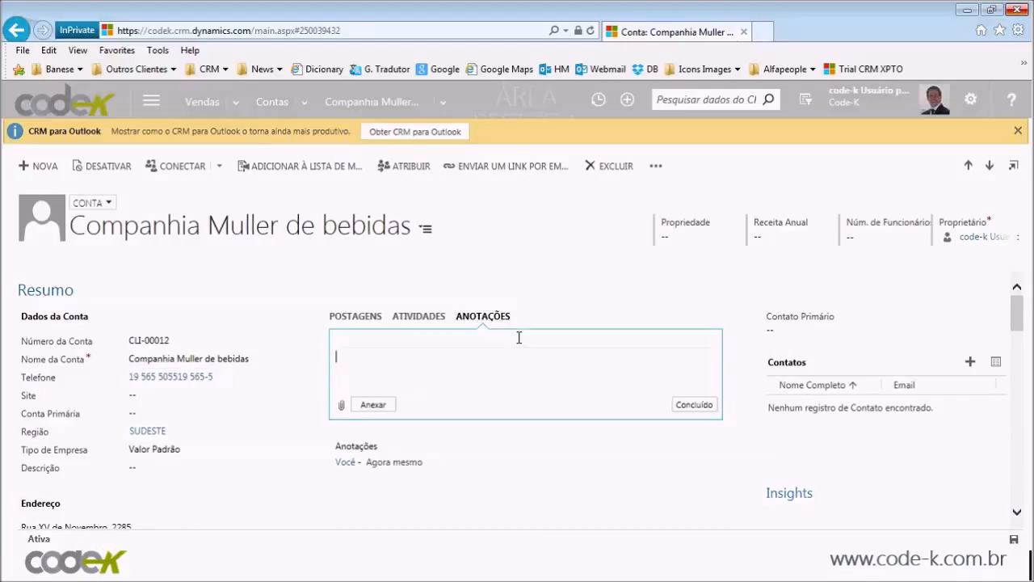
{"action": "left_click", "coordinate": [652, 294]}
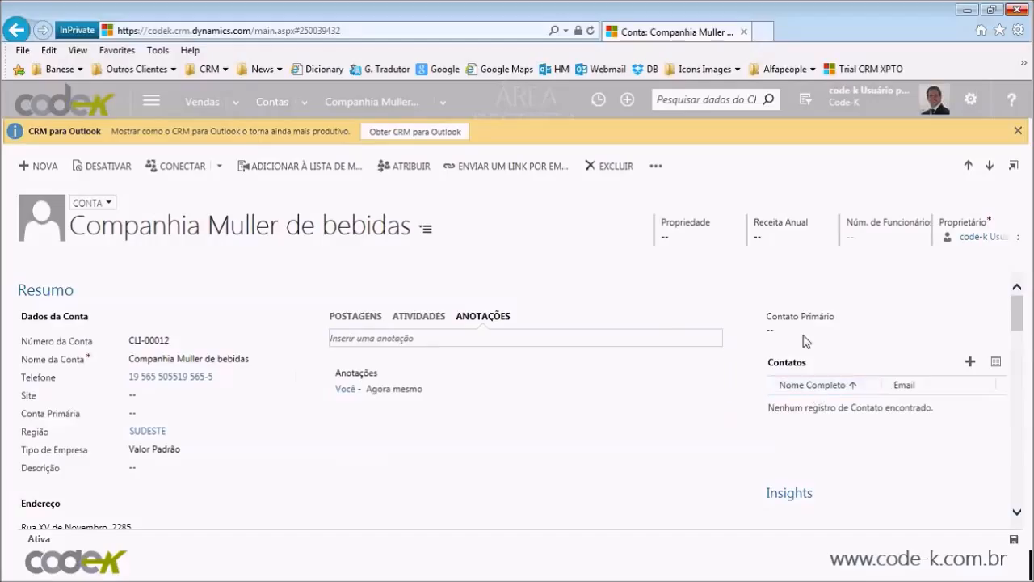
{"action": "scroll", "coordinate": [857, 455], "scroll_direction": "down", "scroll_amount": 3}
{"action": "scroll", "coordinate": [857, 455], "scroll_direction": "up", "scroll_amount": 2}
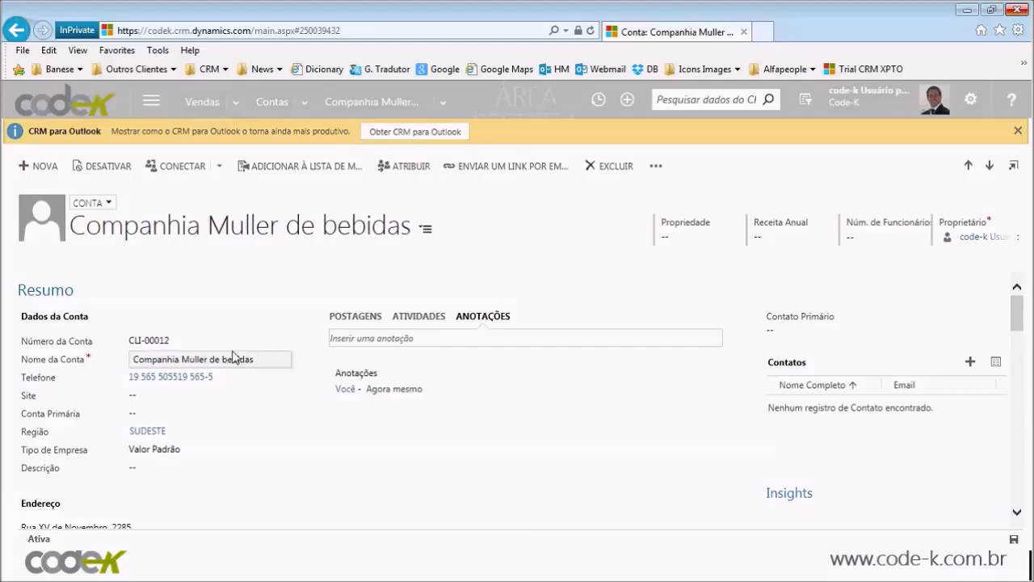
Step: Start a new contact for the account with the contact's full name and job title Diretor Comercial
{"action": "left_click", "coordinate": [970, 361]}
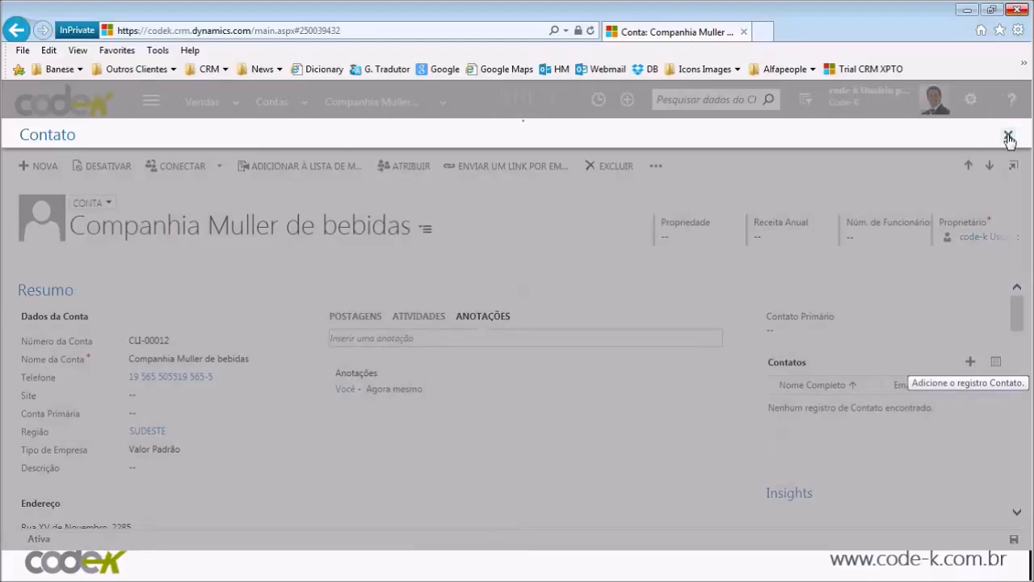
{"action": "left_click", "coordinate": [215, 189]}
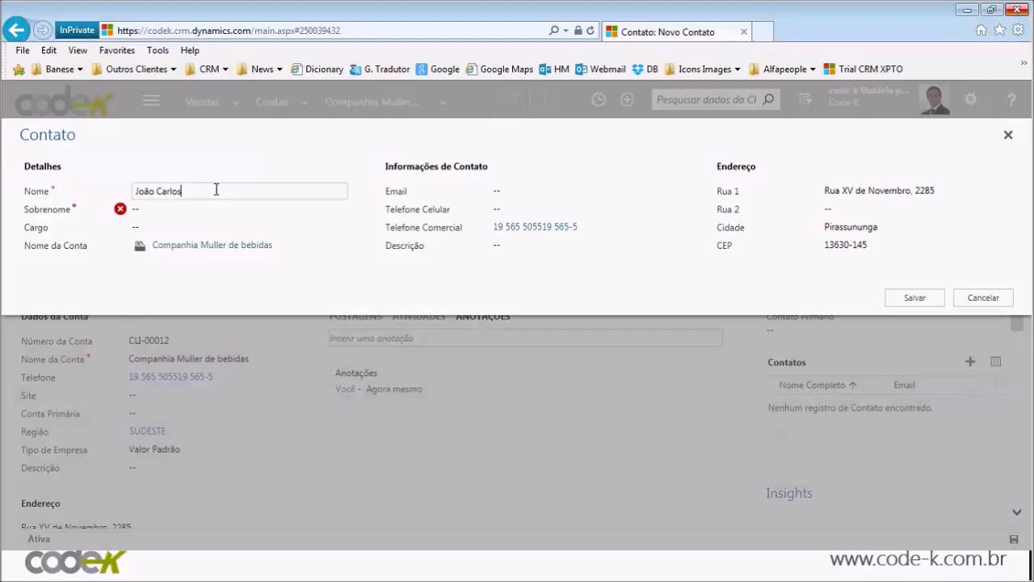
{"action": "key", "text": "Tab"}
{"action": "key", "text": "Tab"}
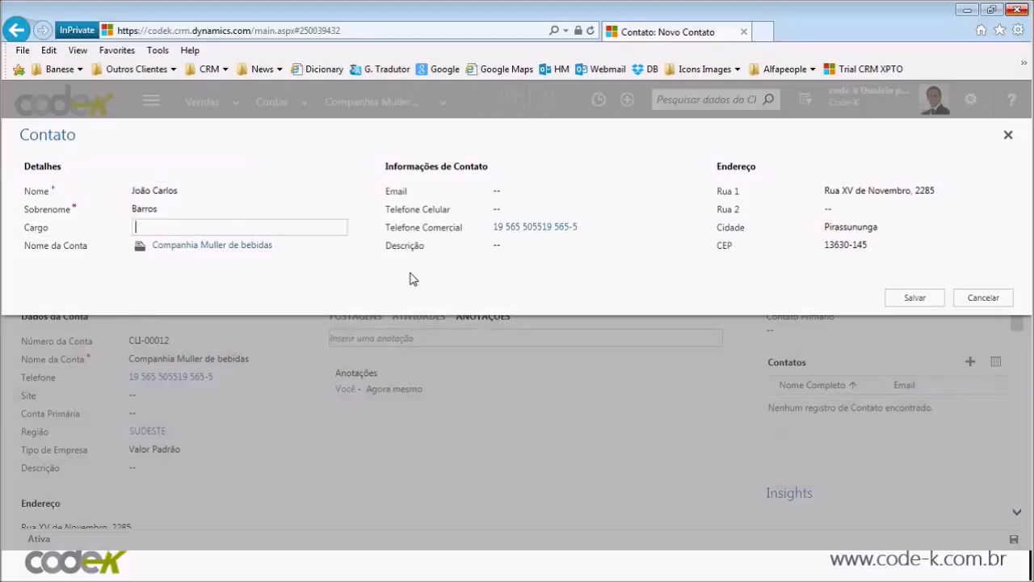
{"action": "type", "text": "Diretor Comercial"}
Step: Enter the contact's company e-mail address, fix its typos, and save the contact
{"action": "key", "text": "Tab"}
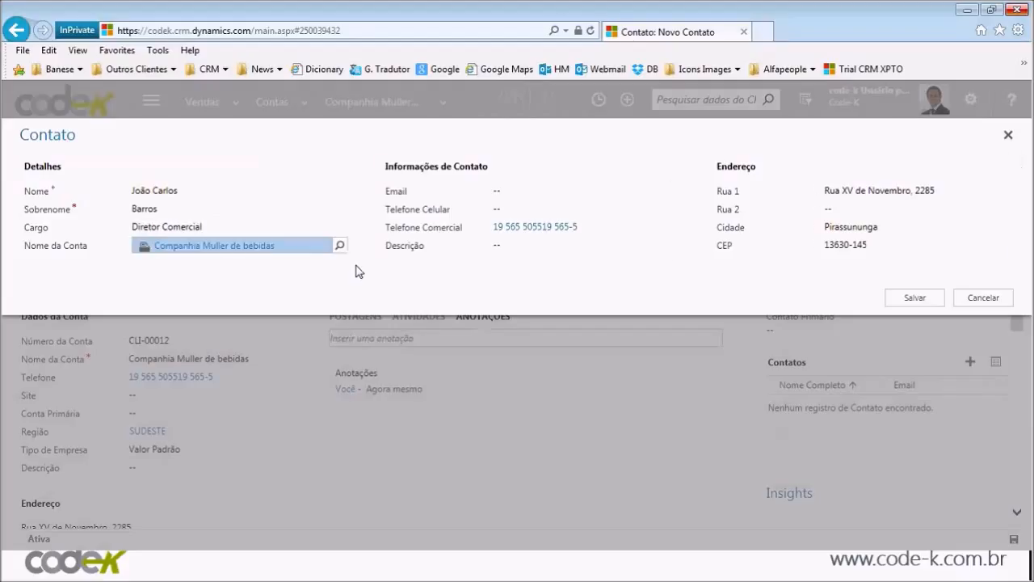
{"action": "key", "text": "Tab"}
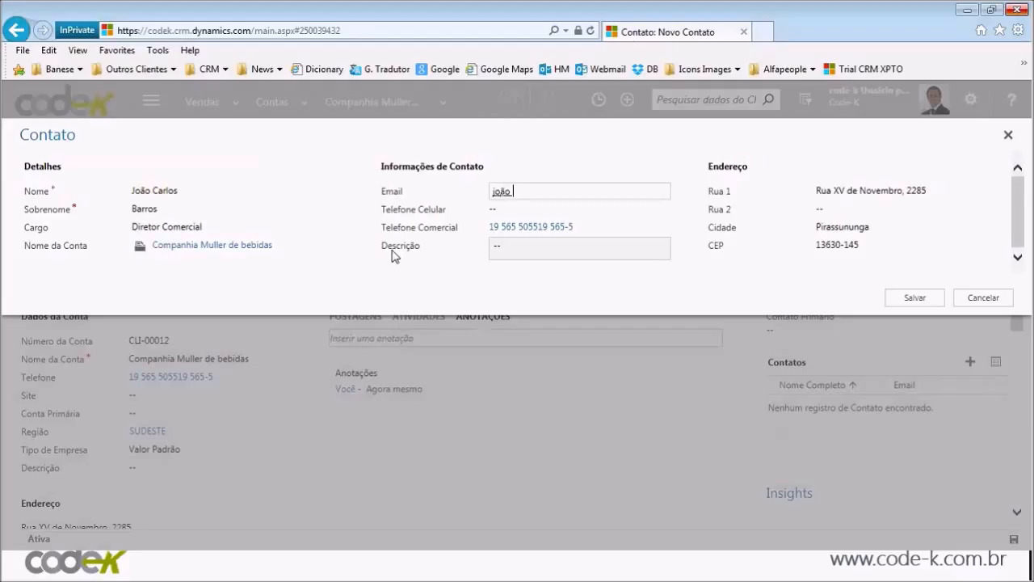
{"action": "left_click", "coordinate": [915, 299]}
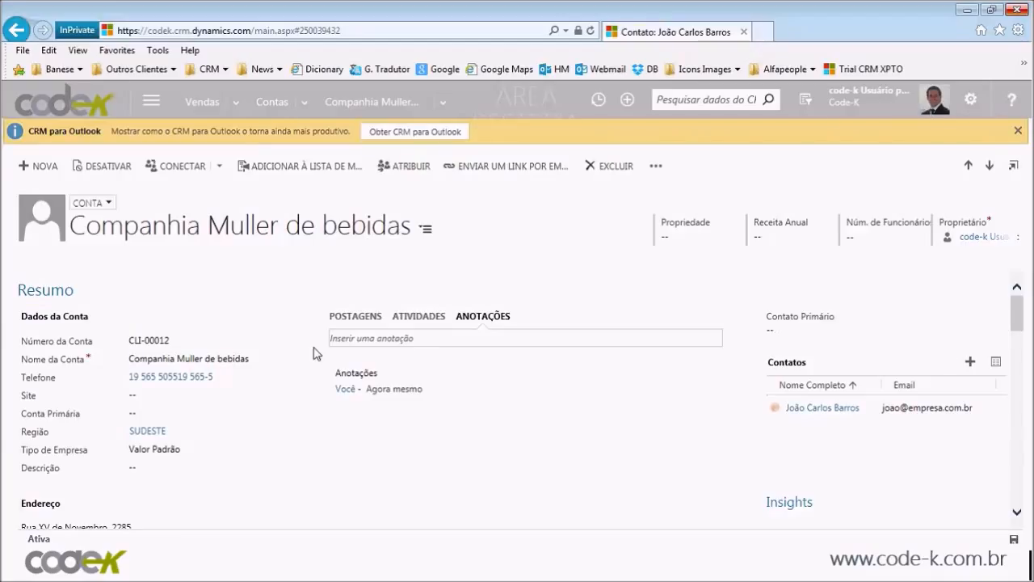
{"action": "scroll", "coordinate": [314, 353], "scroll_direction": "down", "scroll_amount": 3}
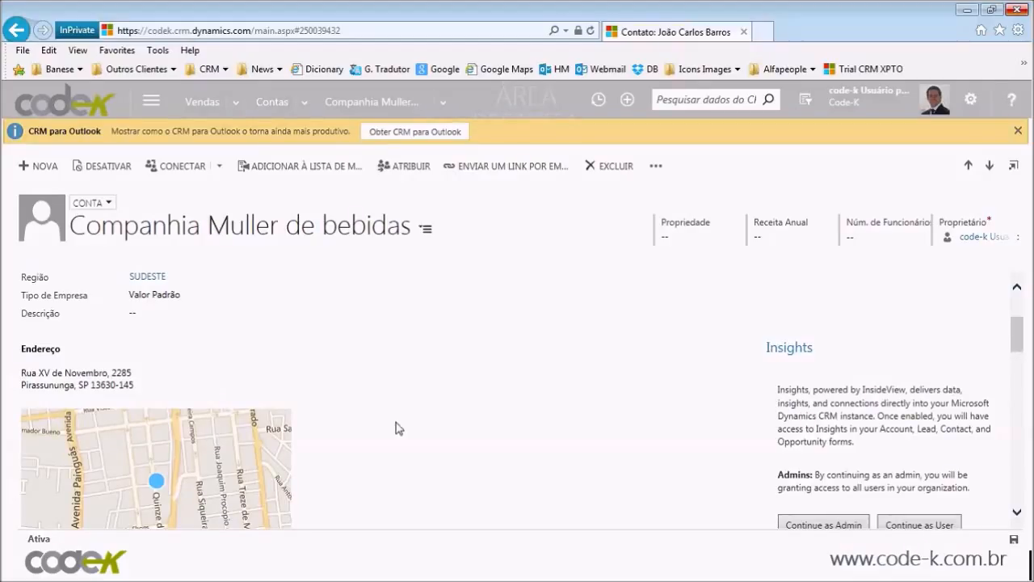
{"action": "scroll", "coordinate": [523, 435], "scroll_direction": "down", "scroll_amount": 1}
{"action": "scroll", "coordinate": [522, 434], "scroll_direction": "down", "scroll_amount": 1}
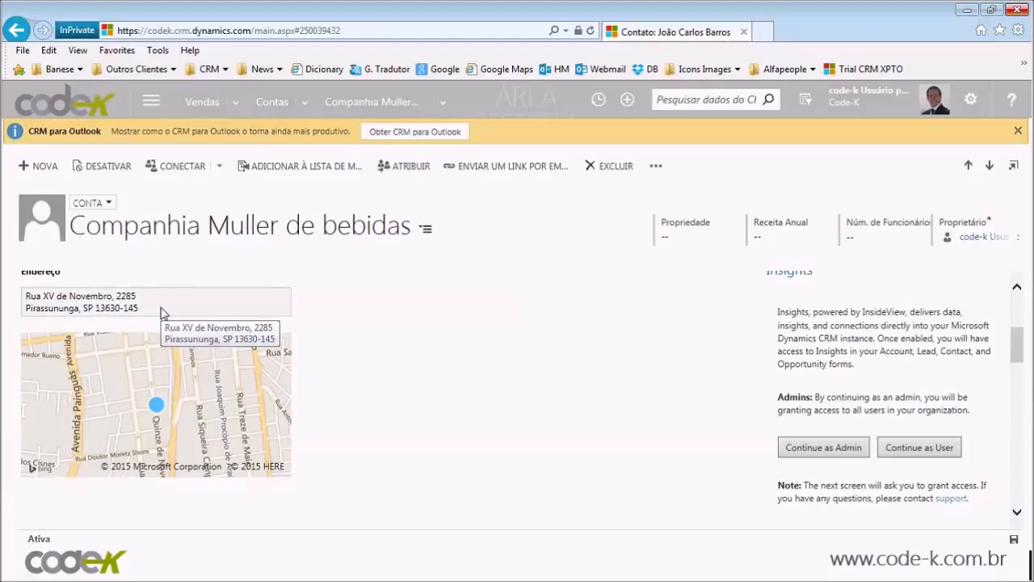
{"action": "scroll", "coordinate": [501, 386], "scroll_direction": "down", "scroll_amount": 1}
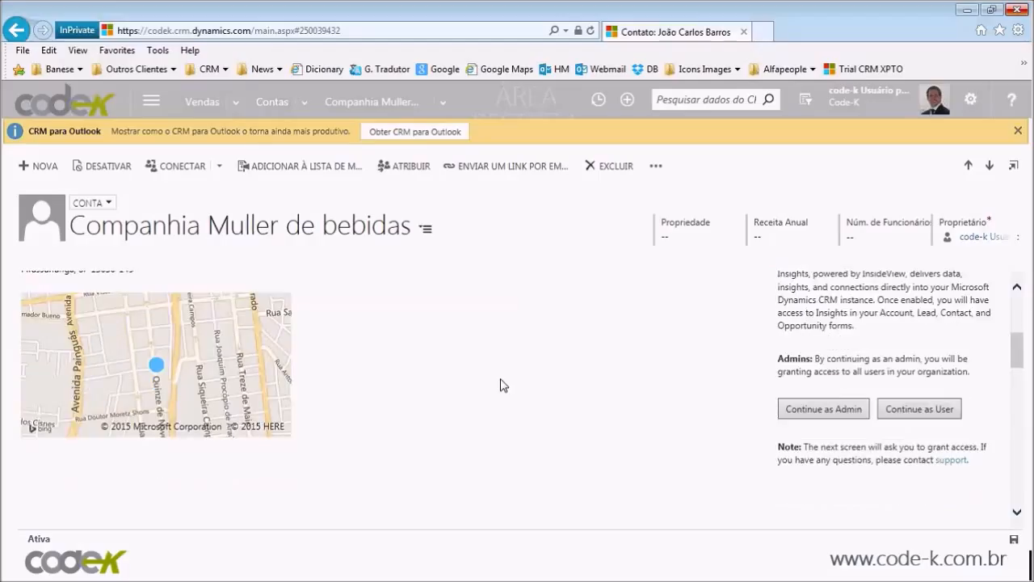
{"action": "scroll", "coordinate": [501, 385], "scroll_direction": "down", "scroll_amount": 5}
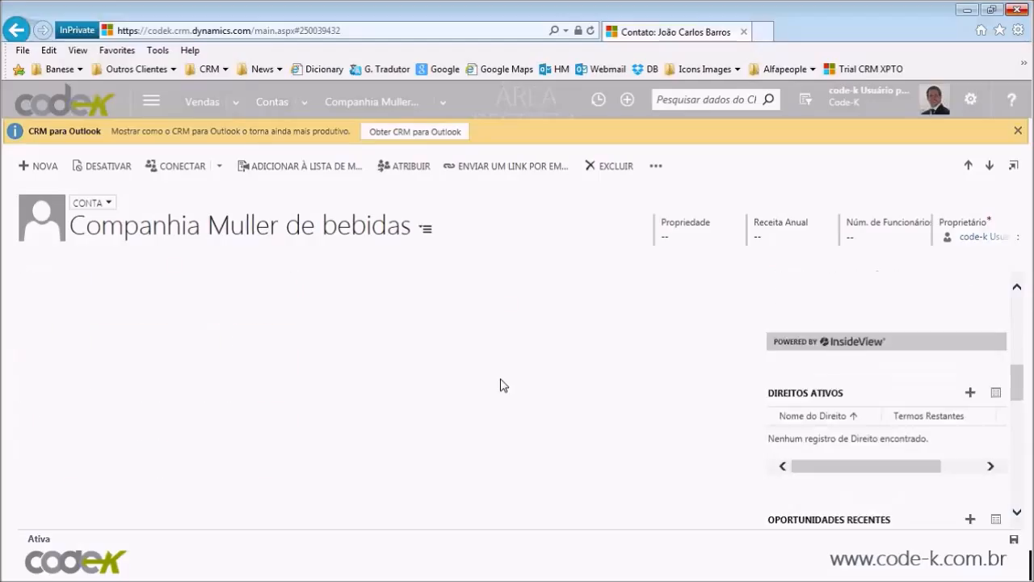
{"action": "scroll", "coordinate": [501, 386], "scroll_direction": "down", "scroll_amount": 5}
{"action": "scroll", "coordinate": [501, 386], "scroll_direction": "down", "scroll_amount": 2}
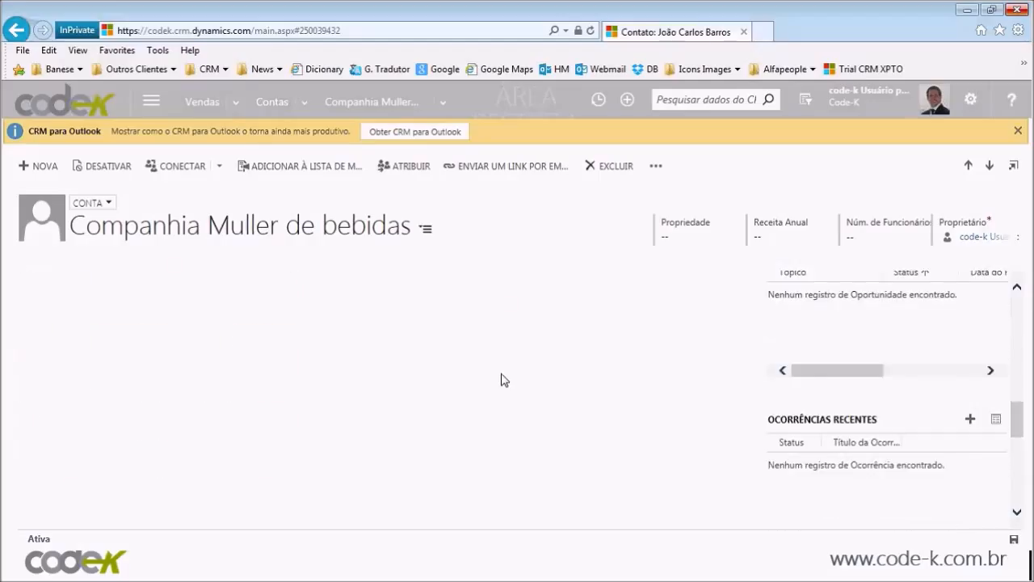
{"action": "scroll", "coordinate": [501, 386], "scroll_direction": "up", "scroll_amount": 2}
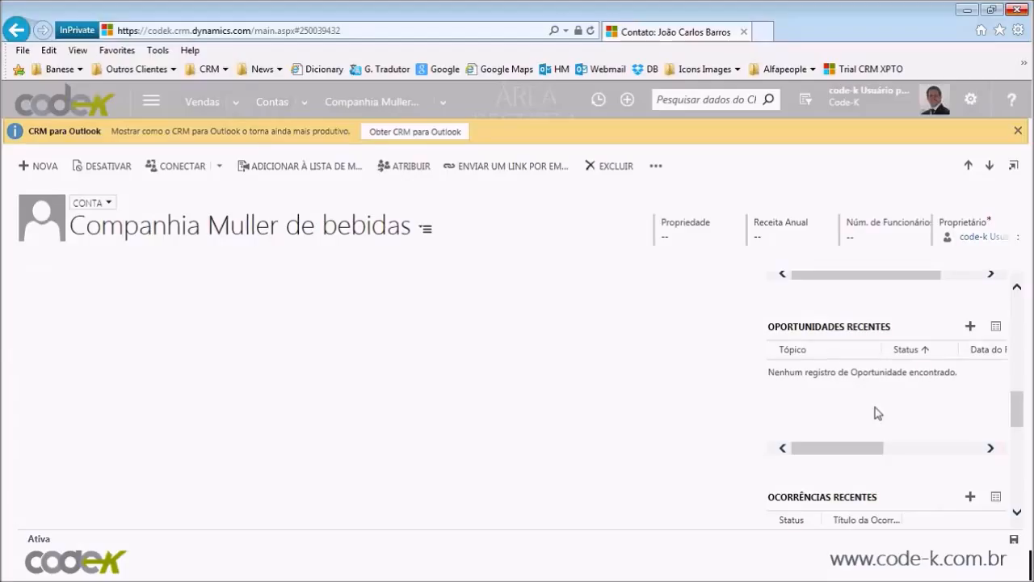
{"action": "scroll", "coordinate": [713, 422], "scroll_direction": "down", "scroll_amount": 1}
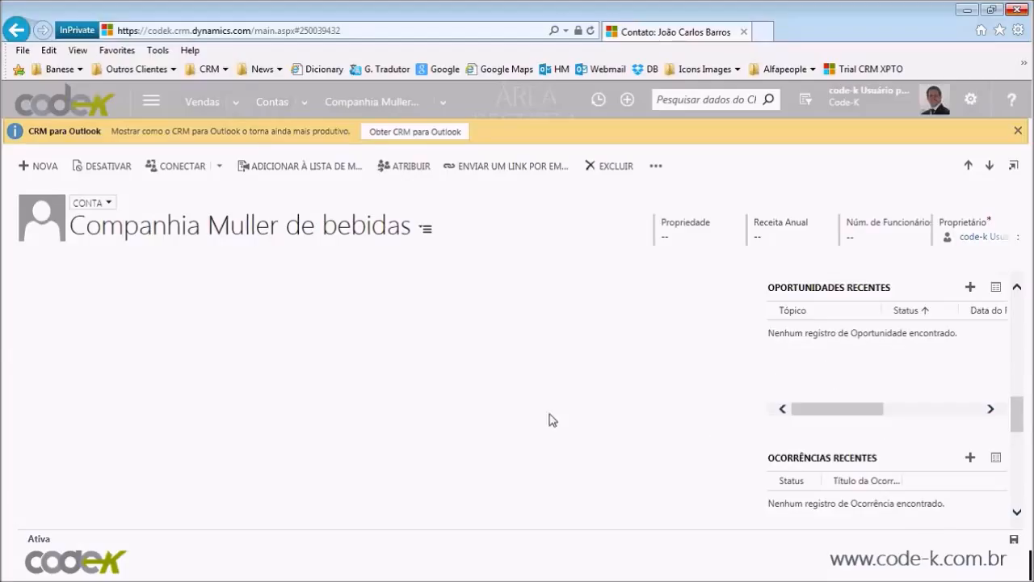
{"action": "scroll", "coordinate": [765, 467], "scroll_direction": "down", "scroll_amount": 1}
{"action": "scroll", "coordinate": [765, 466], "scroll_direction": "down", "scroll_amount": 3}
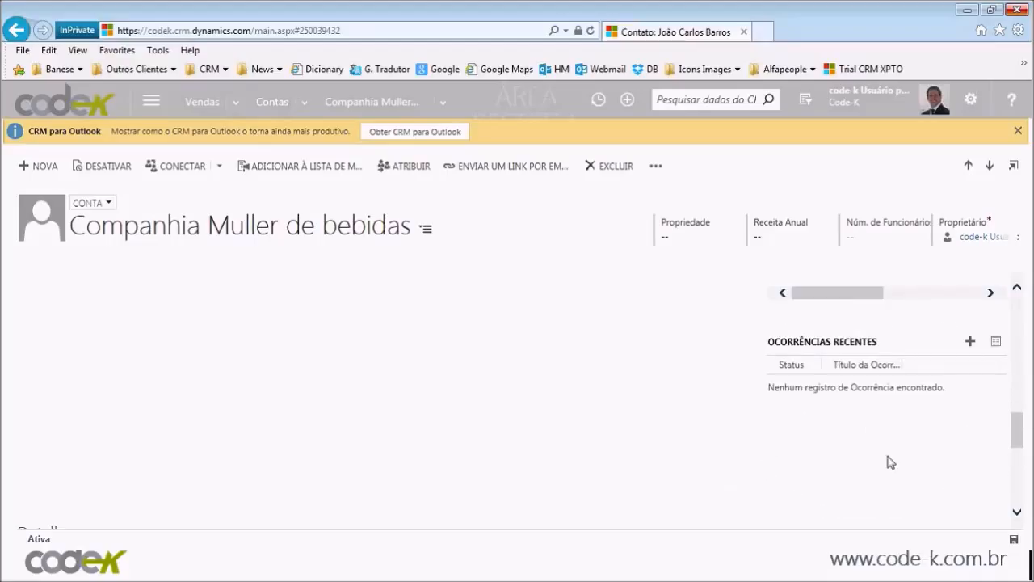
{"action": "scroll", "coordinate": [888, 462], "scroll_direction": "down", "scroll_amount": 5}
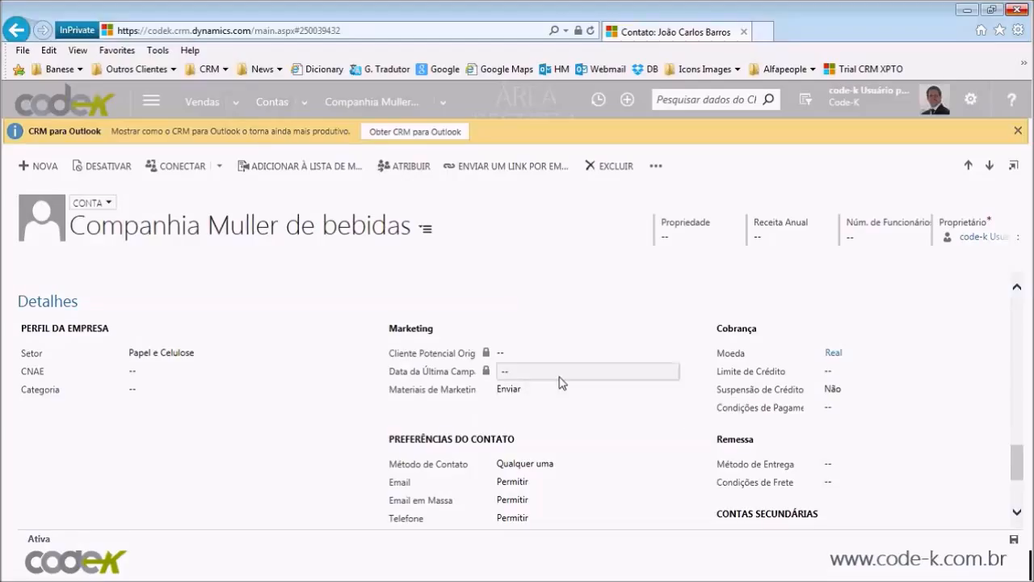
{"action": "scroll", "coordinate": [888, 384], "scroll_direction": "down", "scroll_amount": 3}
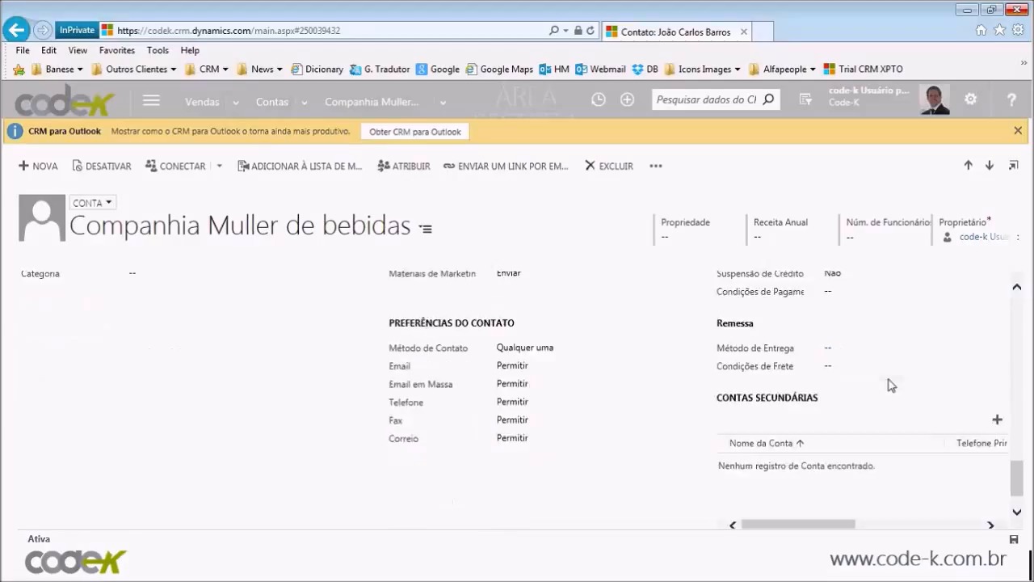
{"action": "scroll", "coordinate": [888, 386], "scroll_direction": "down", "scroll_amount": 1}
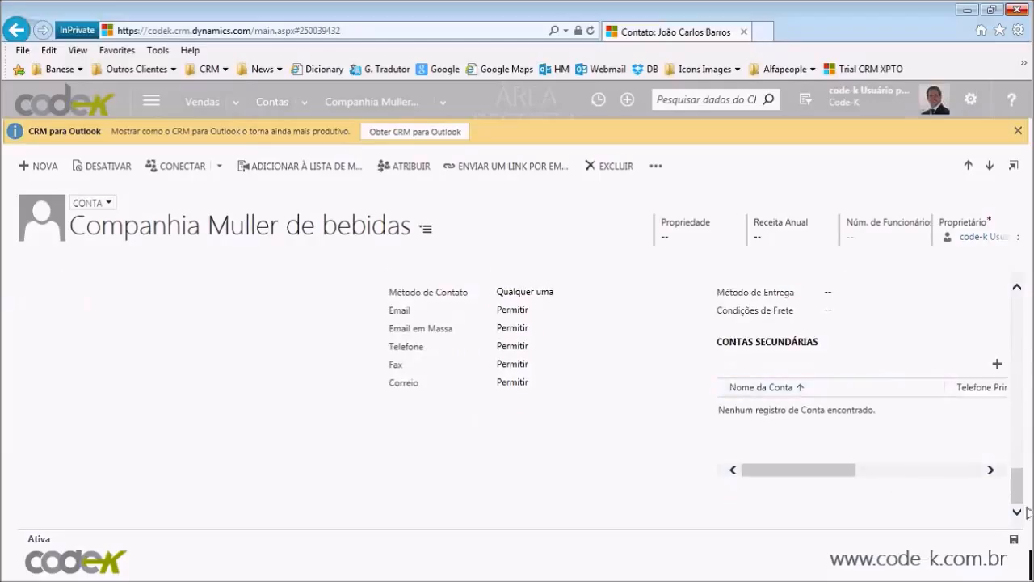
{"action": "left_click_drag", "start_coordinate": [1019, 484], "coordinate": [1029, 335]}
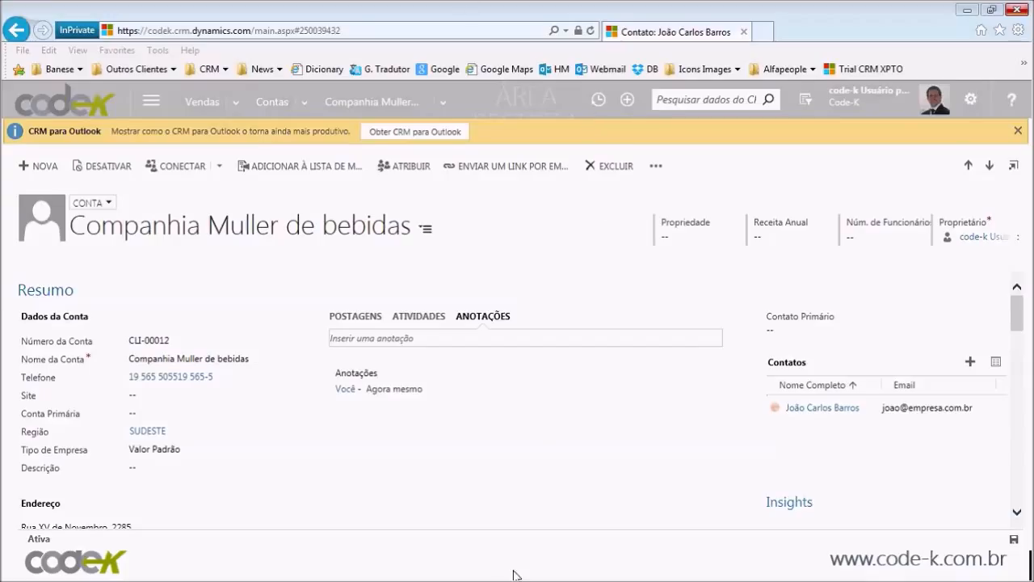
{"action": "left_click", "coordinate": [824, 474]}
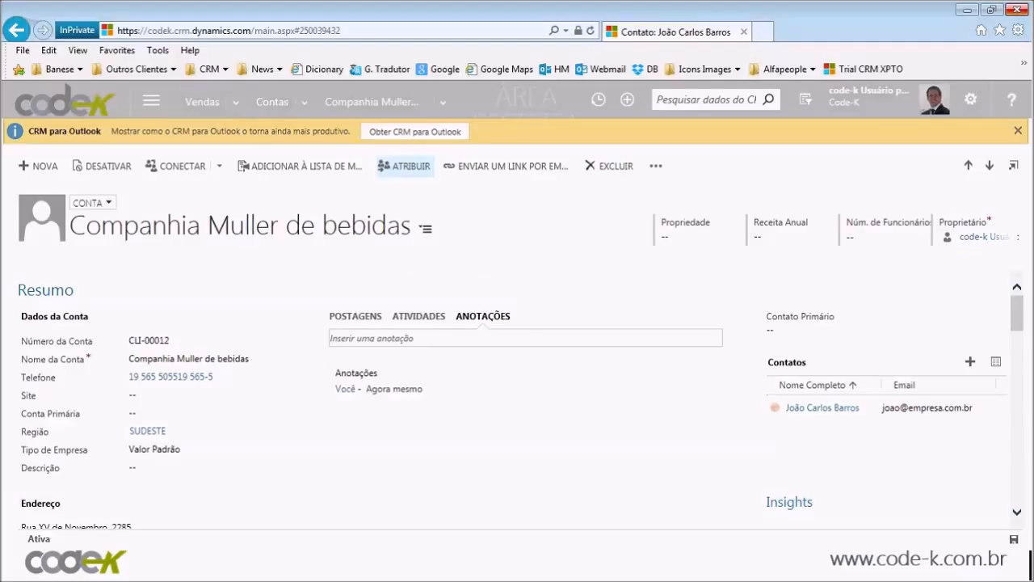
{"action": "left_click", "coordinate": [404, 165]}
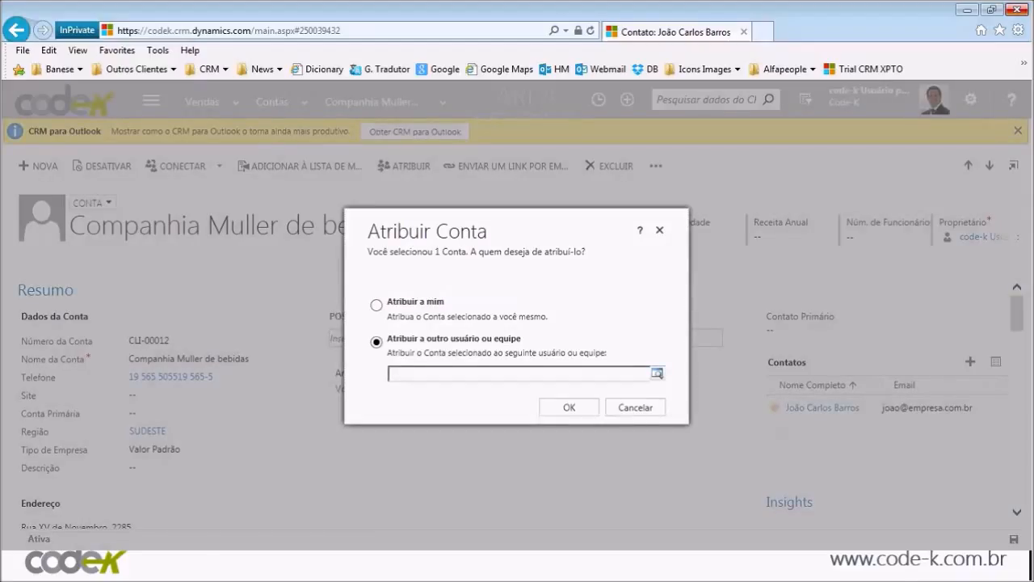
Step: Pick a user from the lookup as the account's new owner and confirm with OK
{"action": "left_click", "coordinate": [657, 373]}
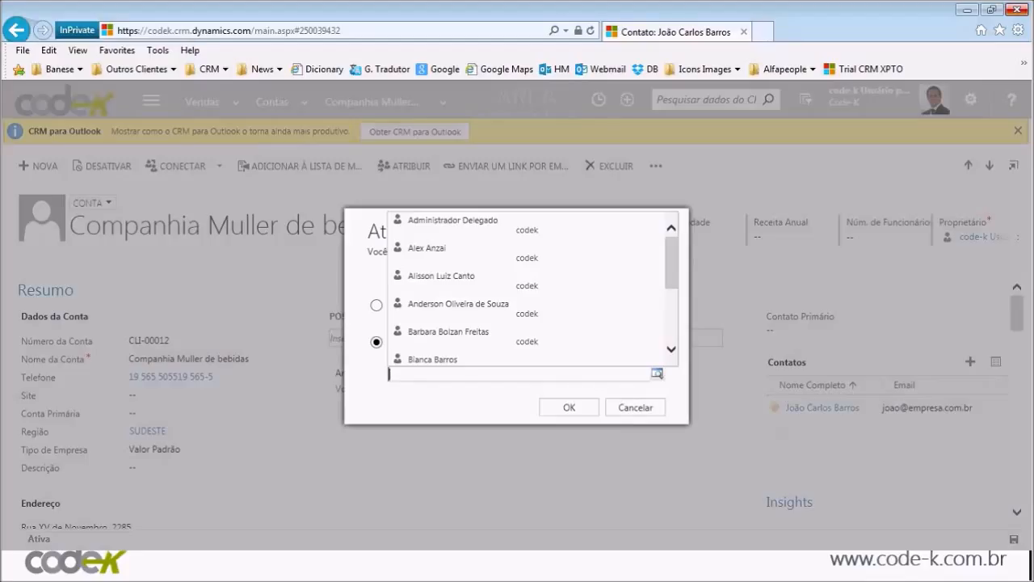
{"action": "scroll", "coordinate": [485, 317], "scroll_direction": "down", "scroll_amount": 3}
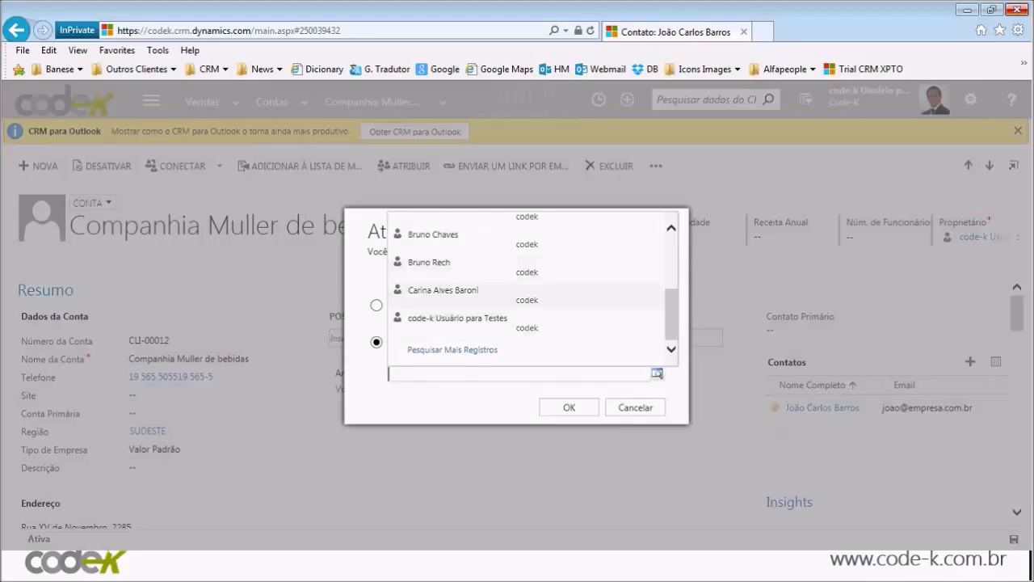
{"action": "left_click", "coordinate": [443, 290]}
{"action": "left_click", "coordinate": [569, 407]}
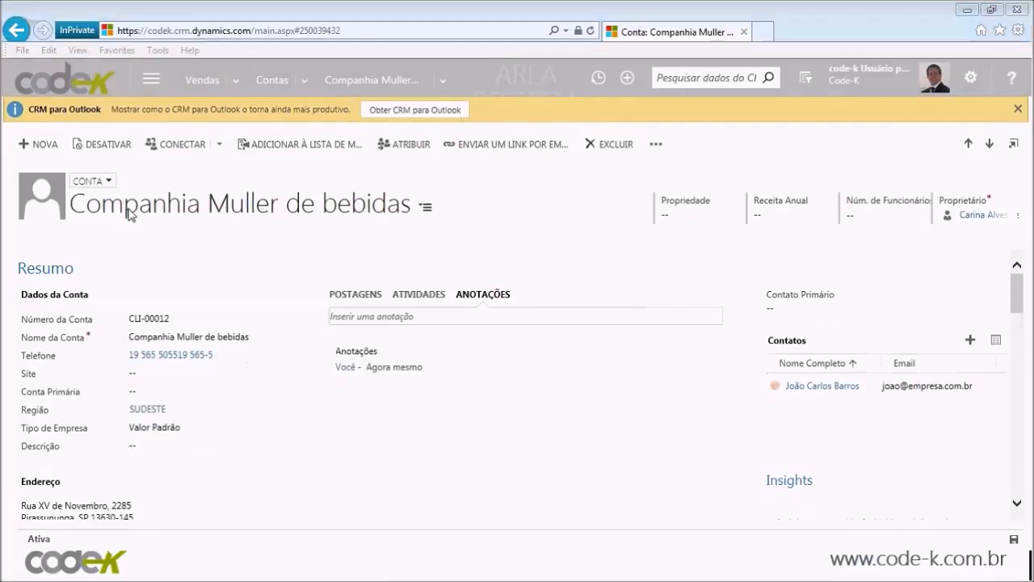
Step: Deactivate the Companhia Muller de bebidas account and confirm
{"action": "left_click", "coordinate": [127, 208]}
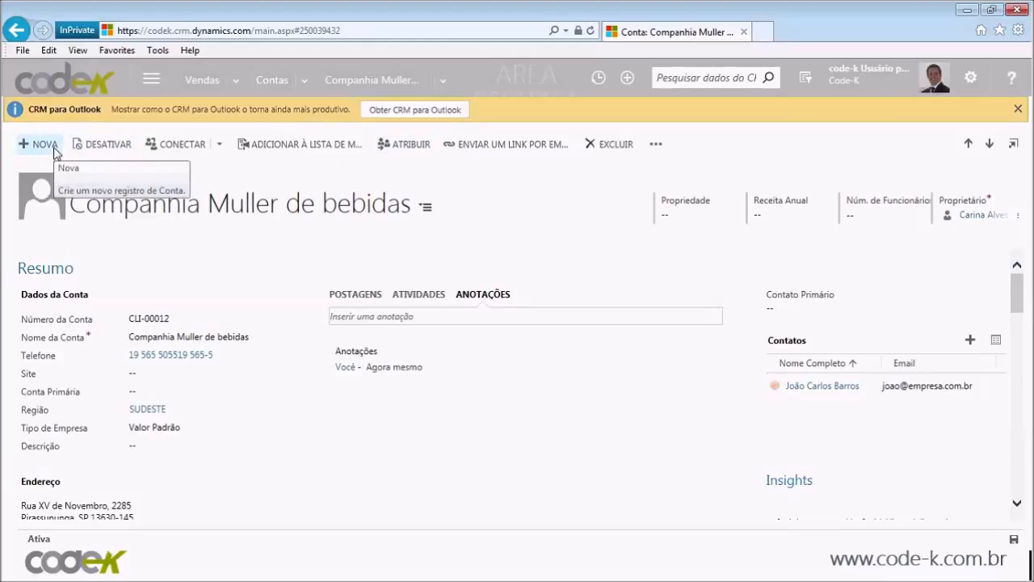
{"action": "left_click", "coordinate": [111, 146]}
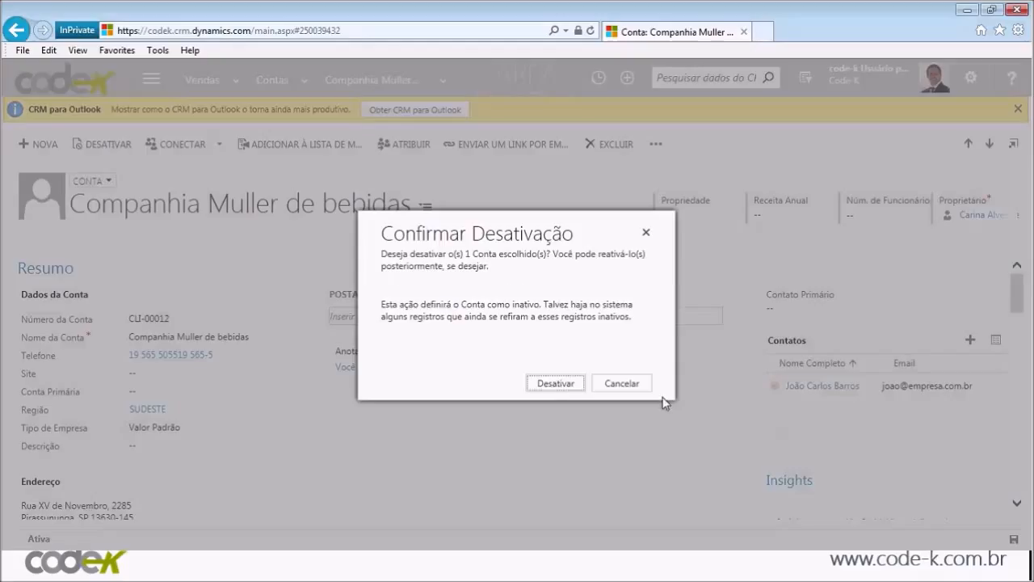
{"action": "left_click", "coordinate": [553, 383]}
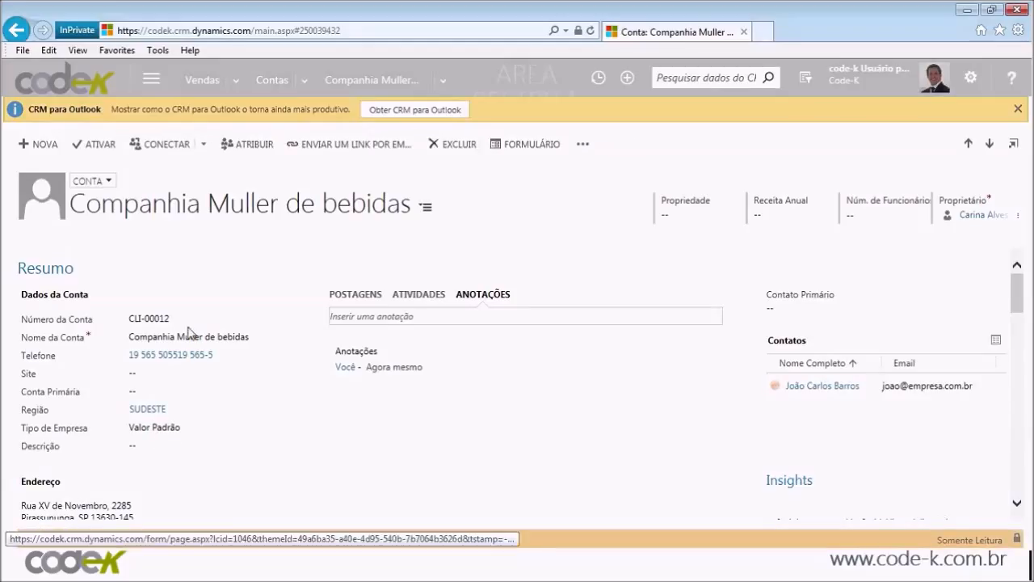
Step: Reactivate the account via Confirmar Ativação de Conta so its status shows Ativa
{"action": "scroll", "coordinate": [522, 449], "scroll_direction": "down", "scroll_amount": 5}
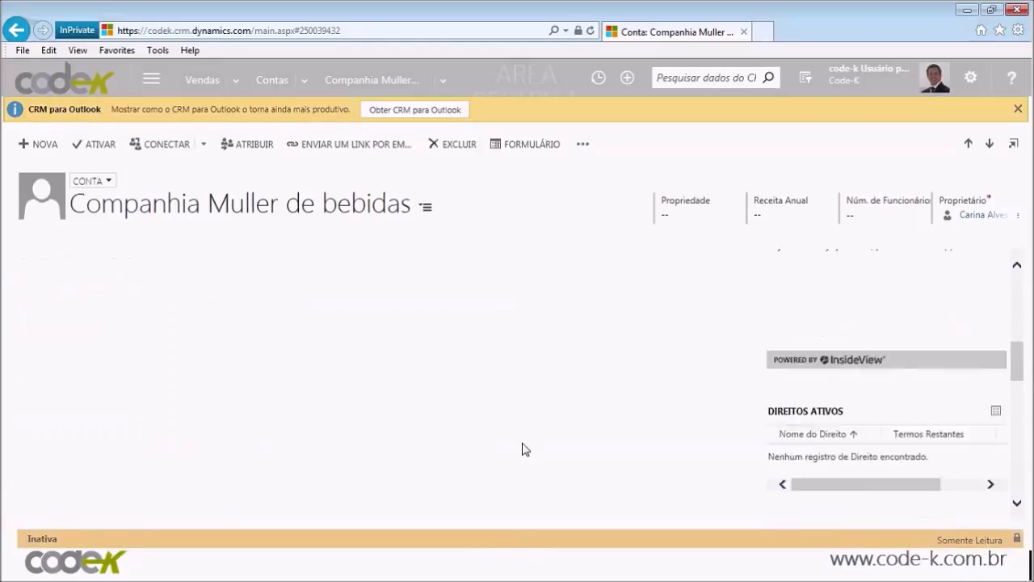
{"action": "scroll", "coordinate": [522, 449], "scroll_direction": "up", "scroll_amount": 5}
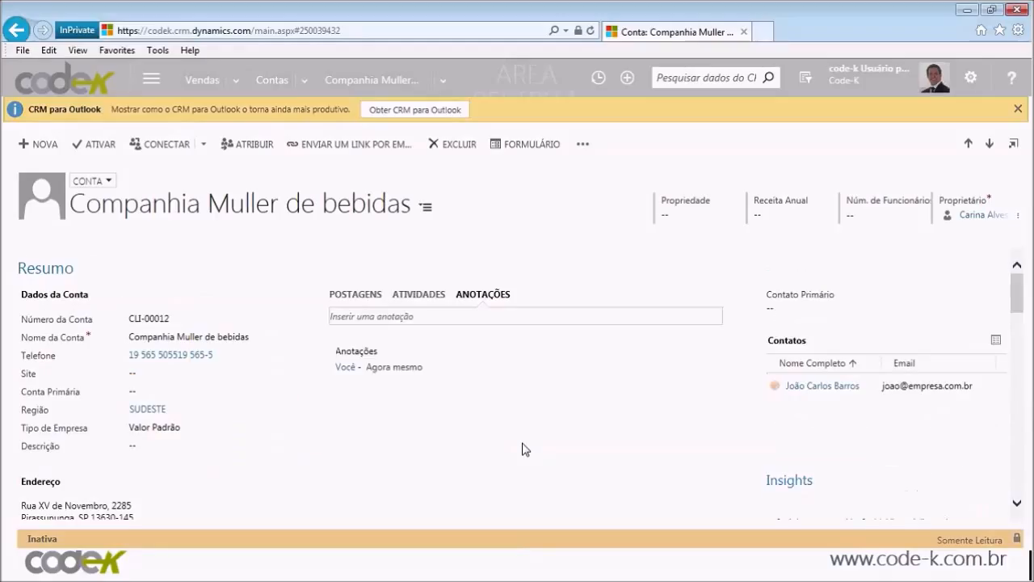
{"action": "left_click", "coordinate": [106, 149]}
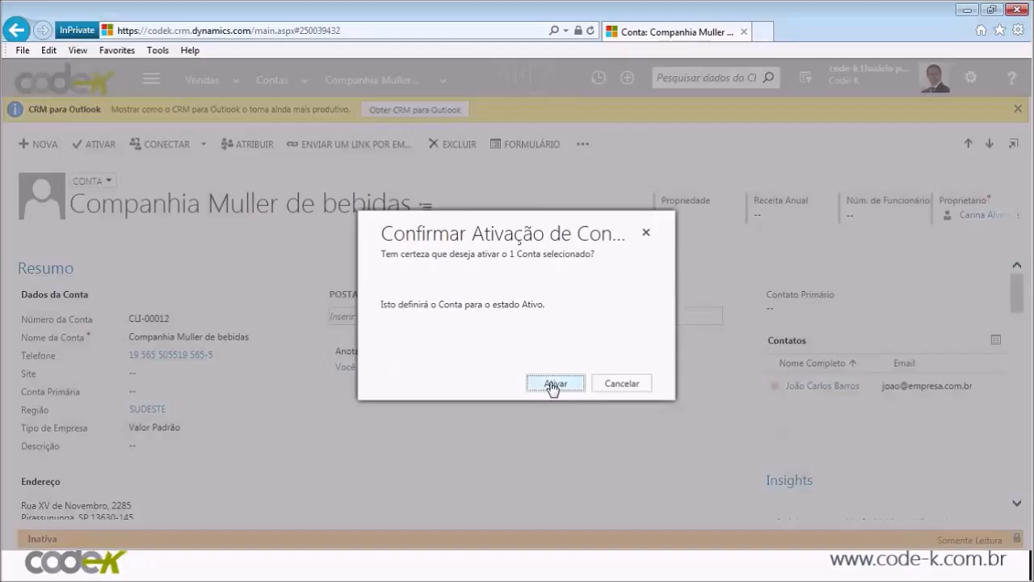
{"action": "left_click", "coordinate": [555, 386]}
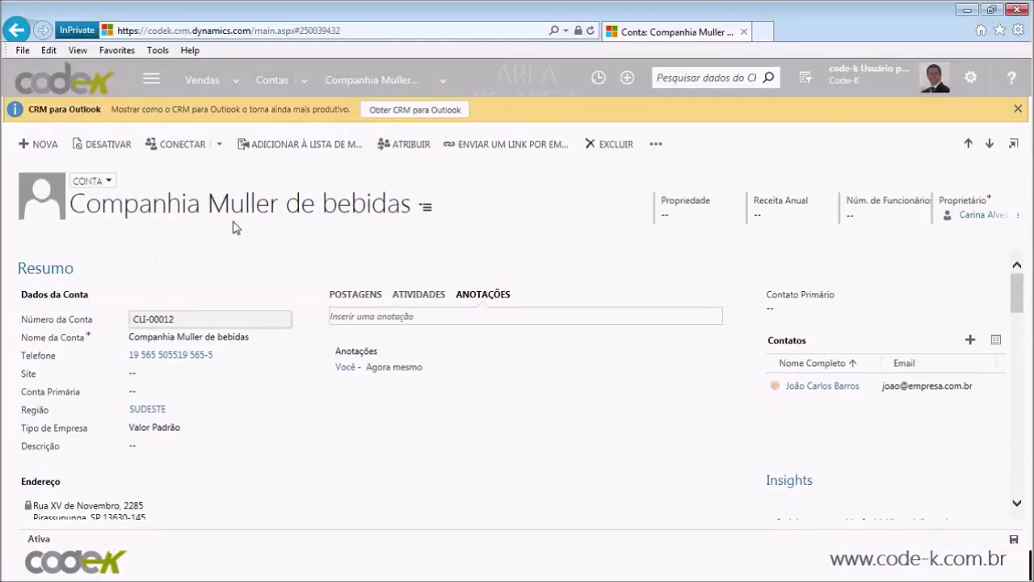
{"action": "left_click", "coordinate": [220, 145]}
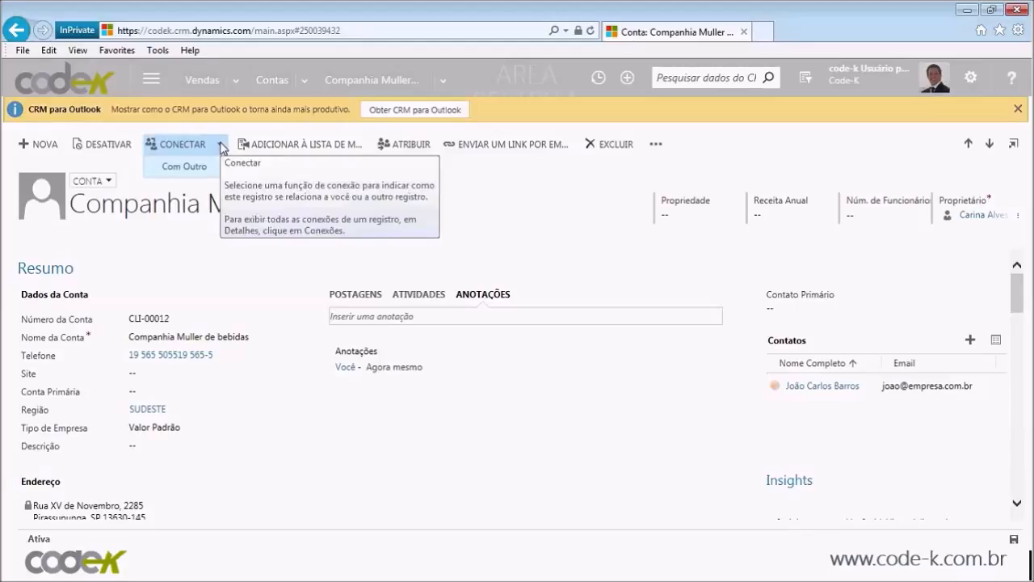
{"action": "left_click", "coordinate": [226, 272]}
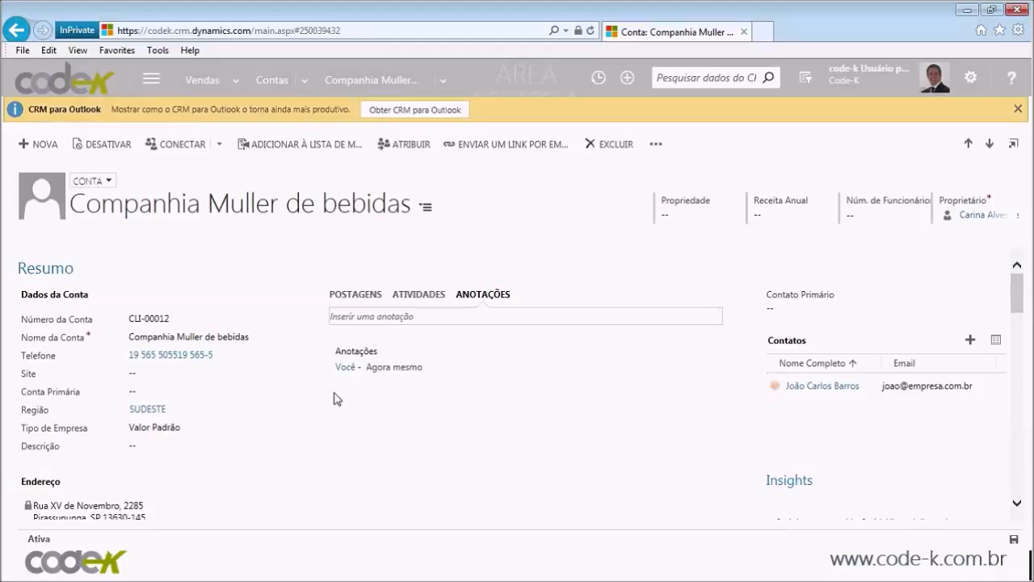
{"action": "mouse_move", "coordinate": [346, 376]}
{"action": "left_click", "coordinate": [656, 146]}
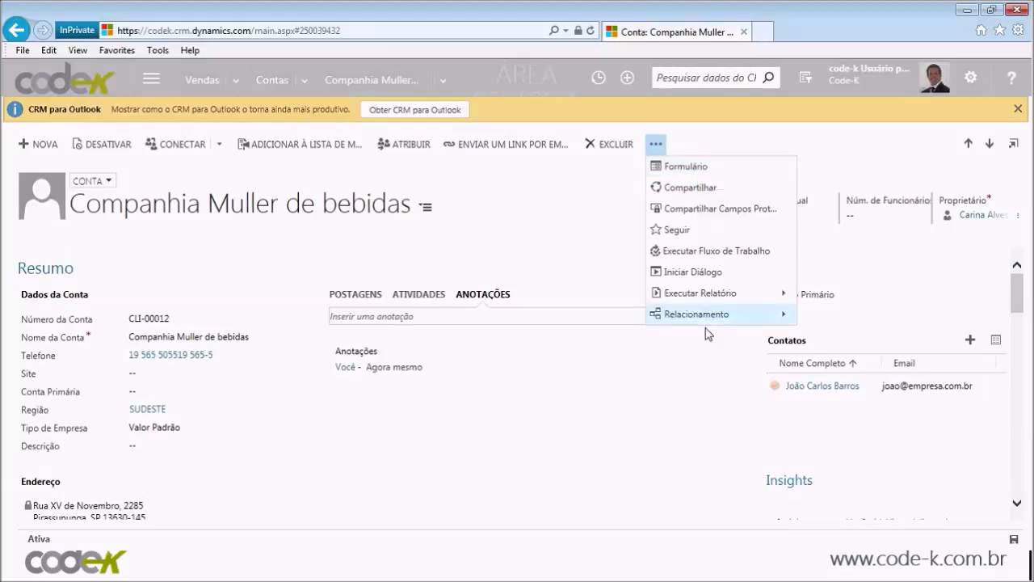
{"action": "left_click", "coordinate": [599, 268]}
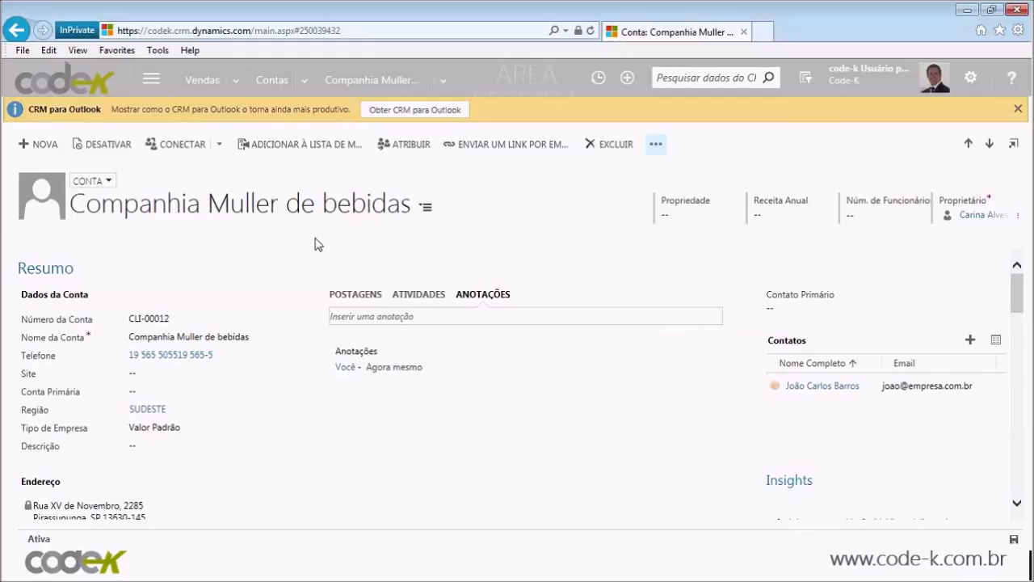
{"action": "left_click", "coordinate": [277, 78]}
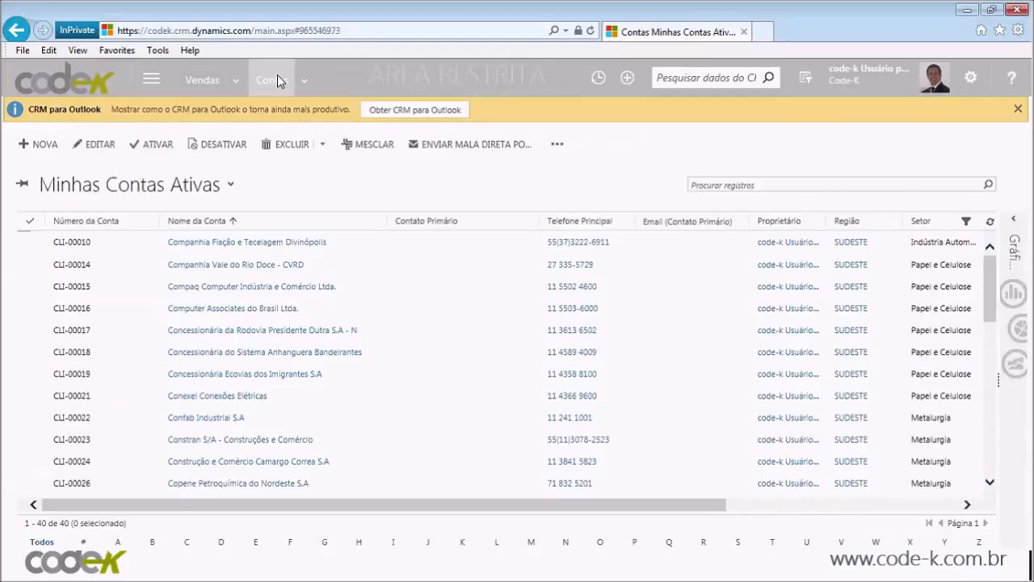
Step: Select account CLI-00016 in the Minhas Contas Ativas list
{"action": "left_click", "coordinate": [464, 307]}
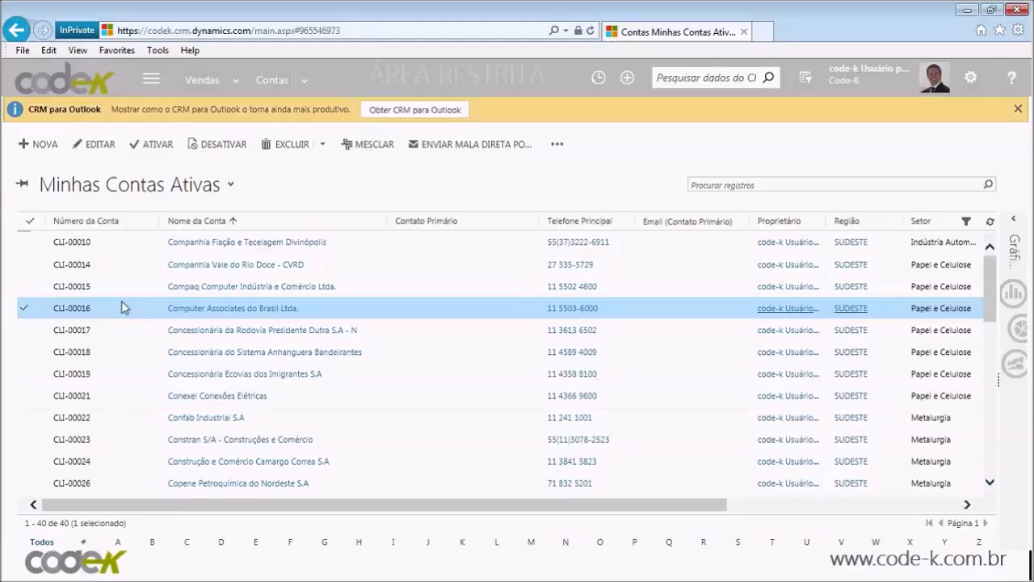
{"action": "left_click", "coordinate": [215, 187]}
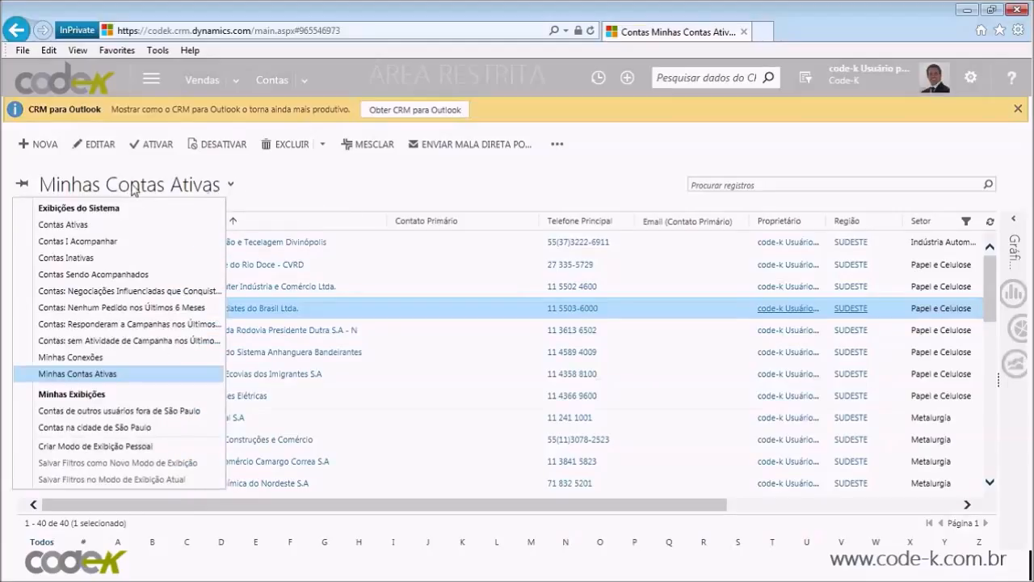
Step: Choose the Contas Ativas system view to list all 83 active accounts
{"action": "left_click", "coordinate": [119, 228]}
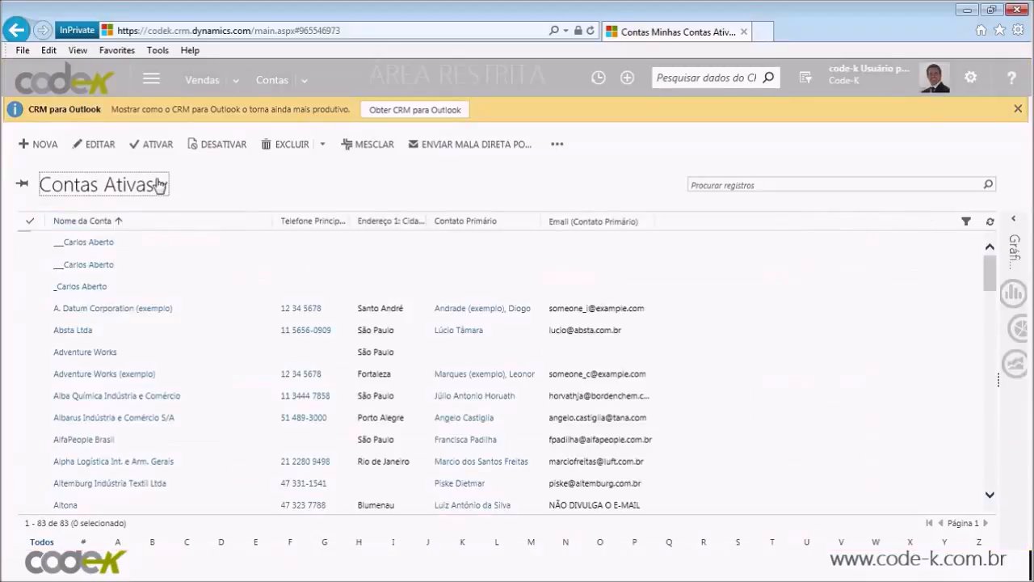
{"action": "left_click", "coordinate": [160, 185]}
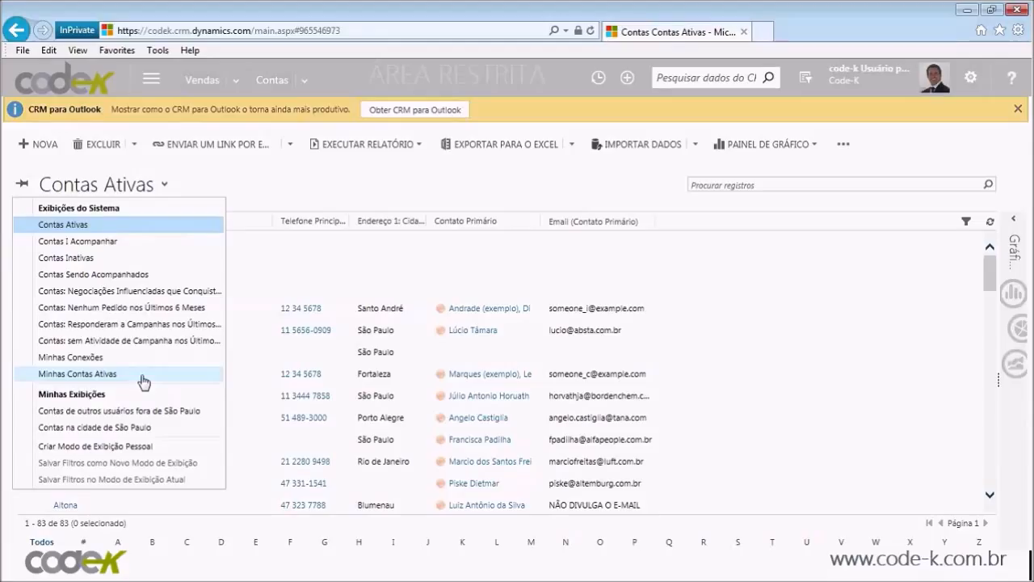
Step: Switch the accounts grid to the personal Contas na cidade de São Paulo view
{"action": "left_click", "coordinate": [485, 264]}
{"action": "left_click", "coordinate": [155, 194]}
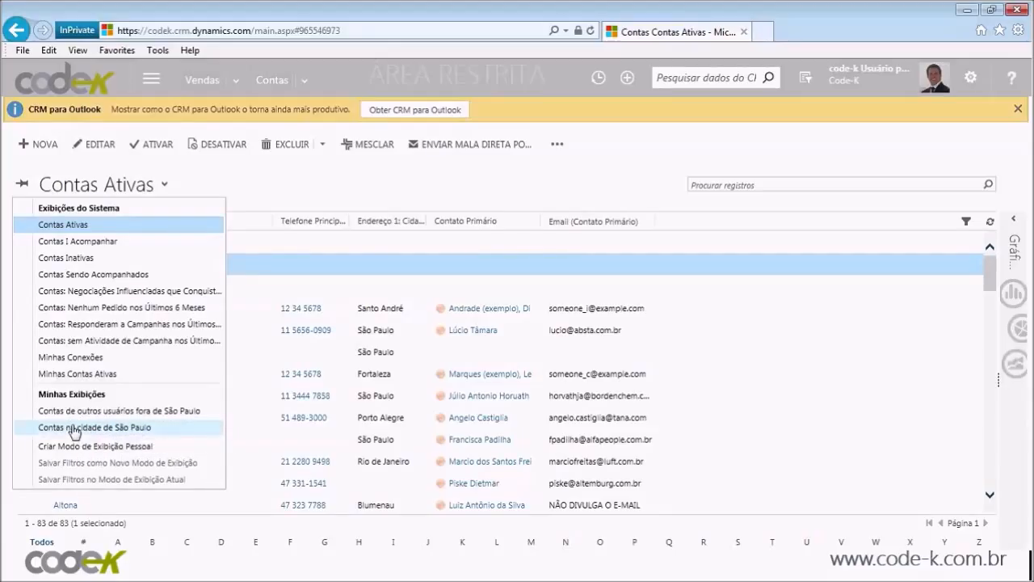
{"action": "left_click", "coordinate": [75, 428]}
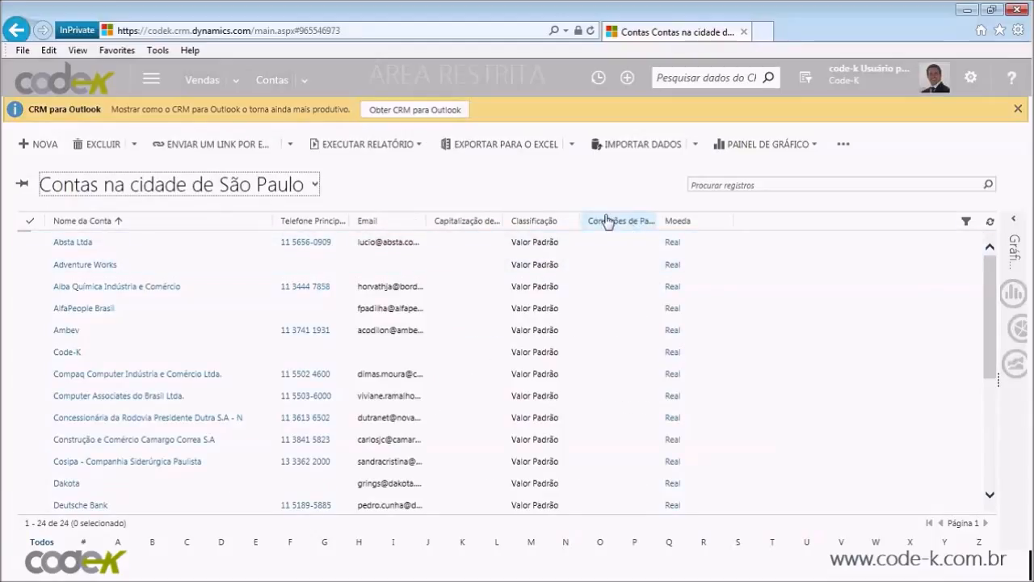
Step: Select the Deutsche Bank and Code-K accounts, then reopen the view list
{"action": "left_click", "coordinate": [239, 508]}
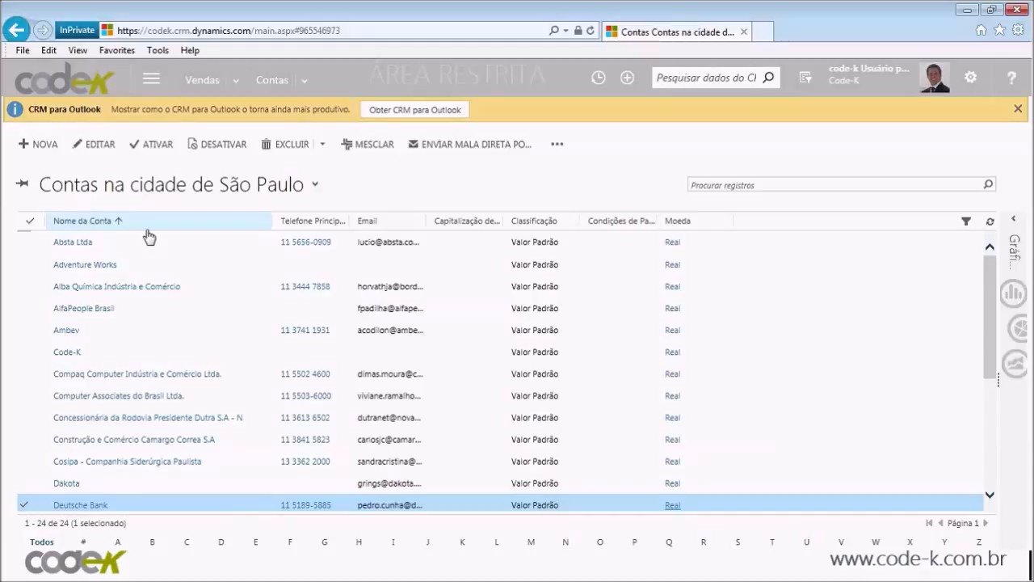
{"action": "left_click", "coordinate": [185, 352]}
{"action": "left_click", "coordinate": [144, 186]}
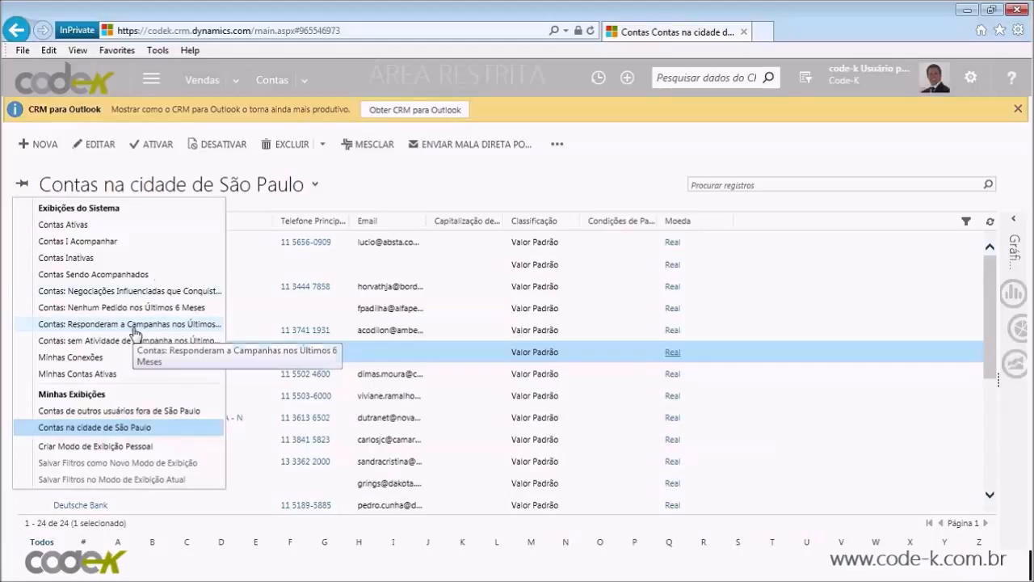
Step: Select Absta Ltda, check its extra commands, and enable column filters on the grid
{"action": "left_click", "coordinate": [194, 246]}
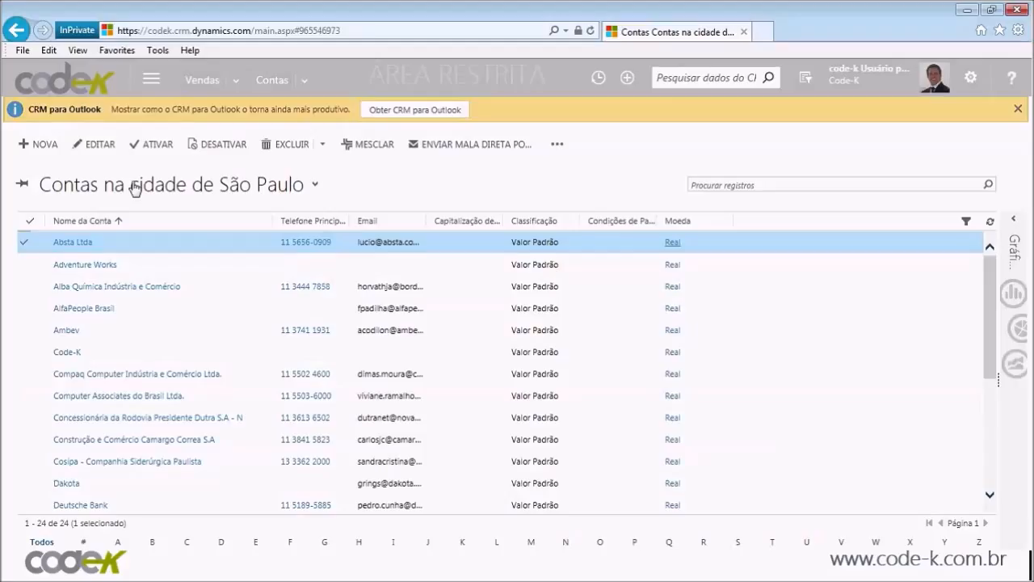
{"action": "left_click", "coordinate": [557, 145]}
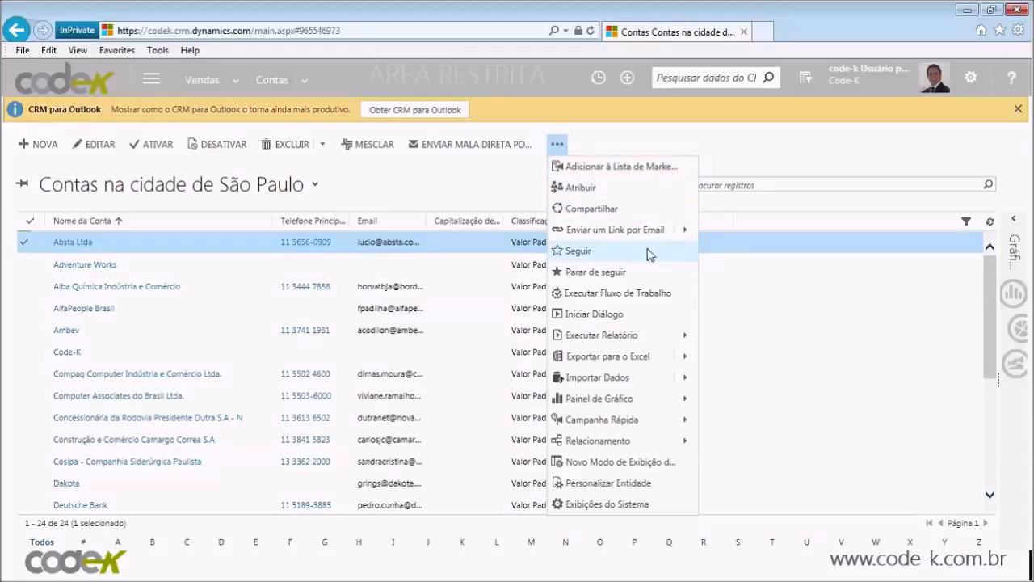
{"action": "left_click", "coordinate": [888, 304]}
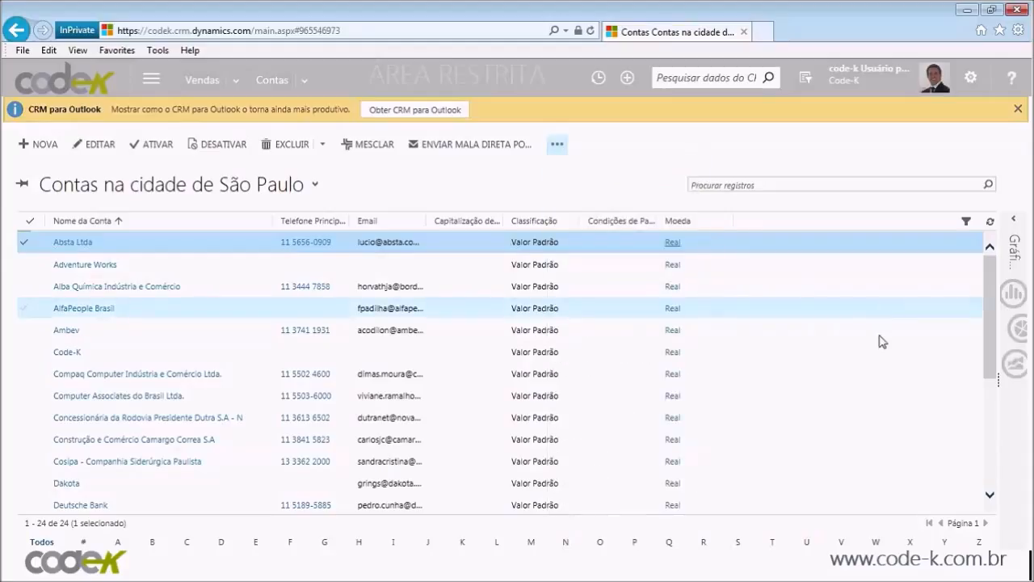
{"action": "left_click", "coordinate": [966, 223]}
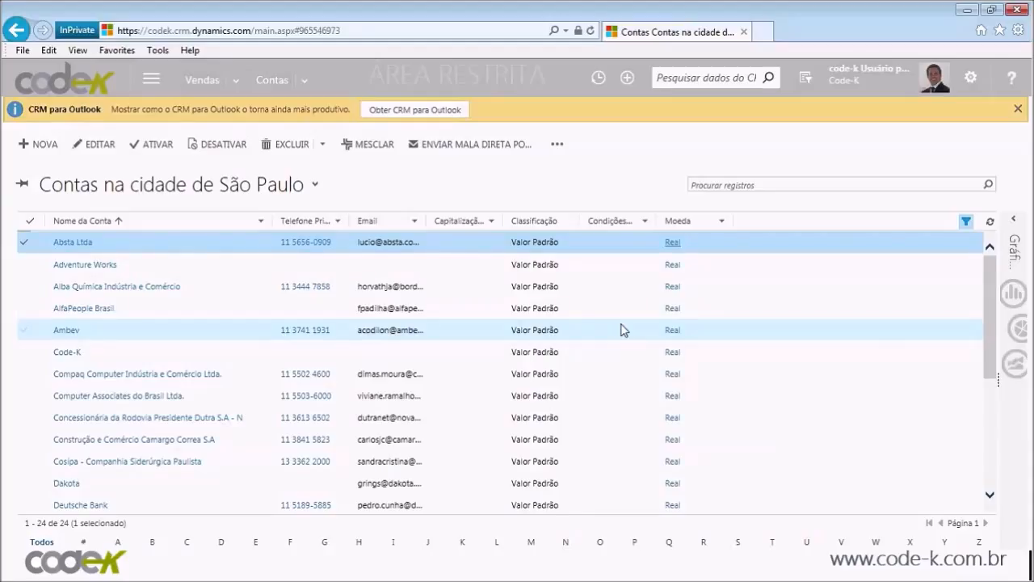
Step: Filter the Email column to accounts with data, then to accounts with no Email
{"action": "left_click", "coordinate": [414, 223]}
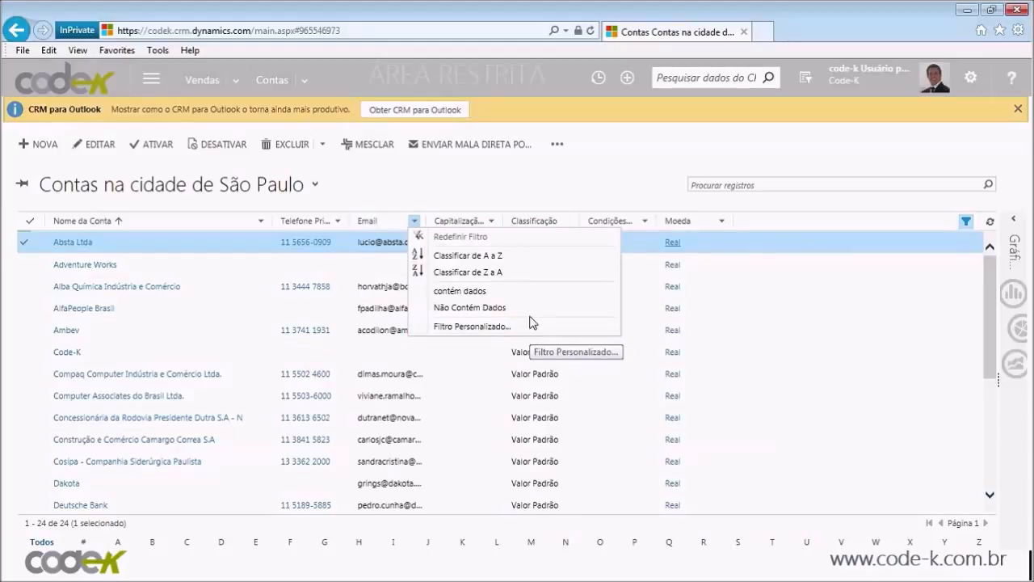
{"action": "left_click", "coordinate": [506, 295]}
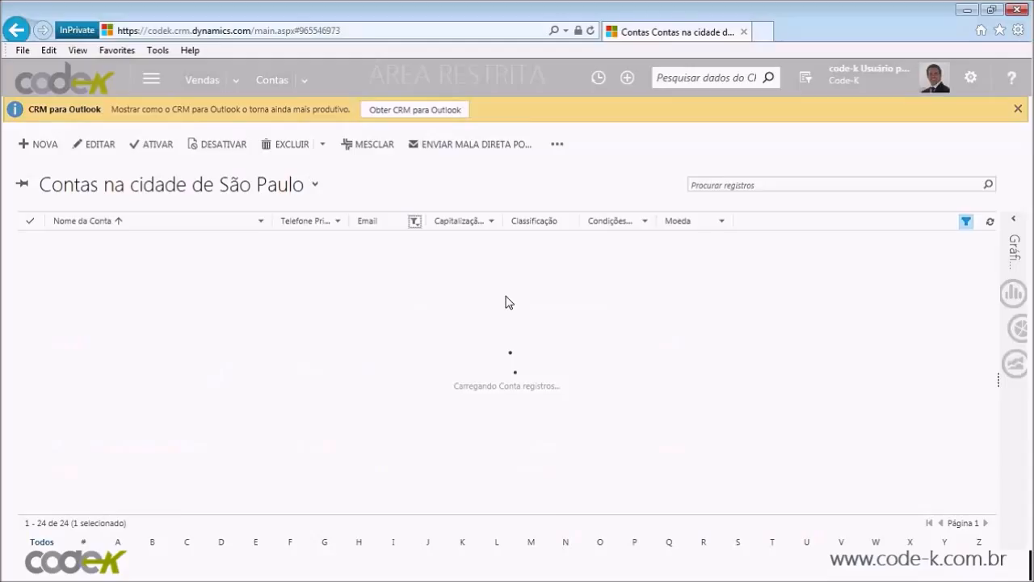
{"action": "left_click", "coordinate": [415, 222]}
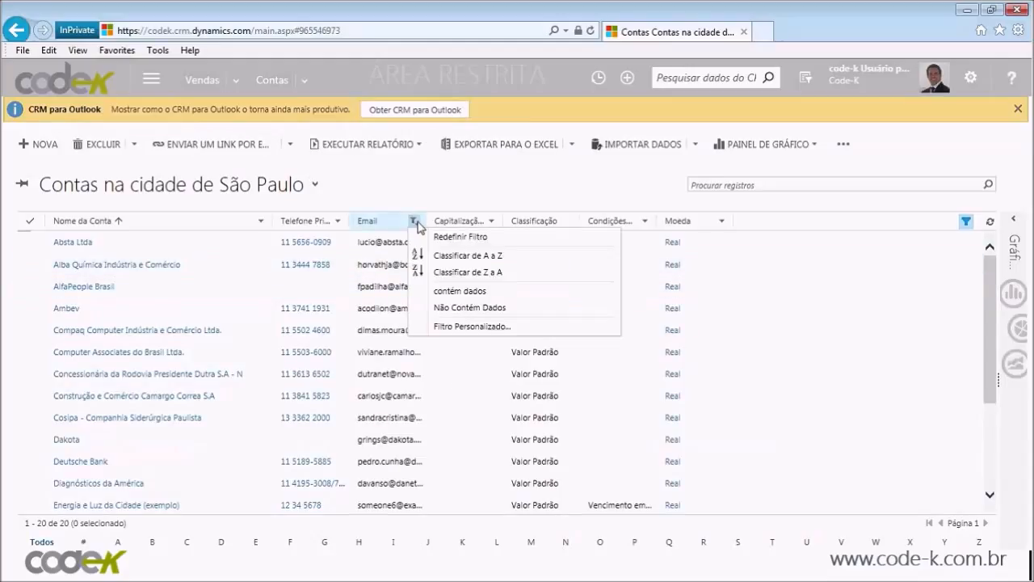
{"action": "left_click", "coordinate": [464, 308]}
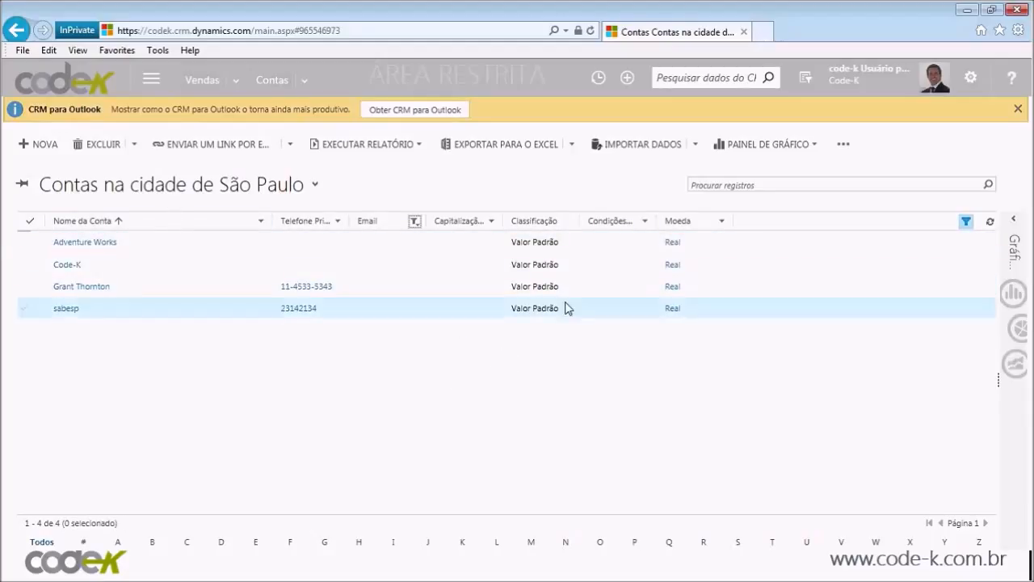
Step: Clear the Email filter by toggling column filters off and on, restoring all 24 accounts
{"action": "left_click", "coordinate": [413, 221]}
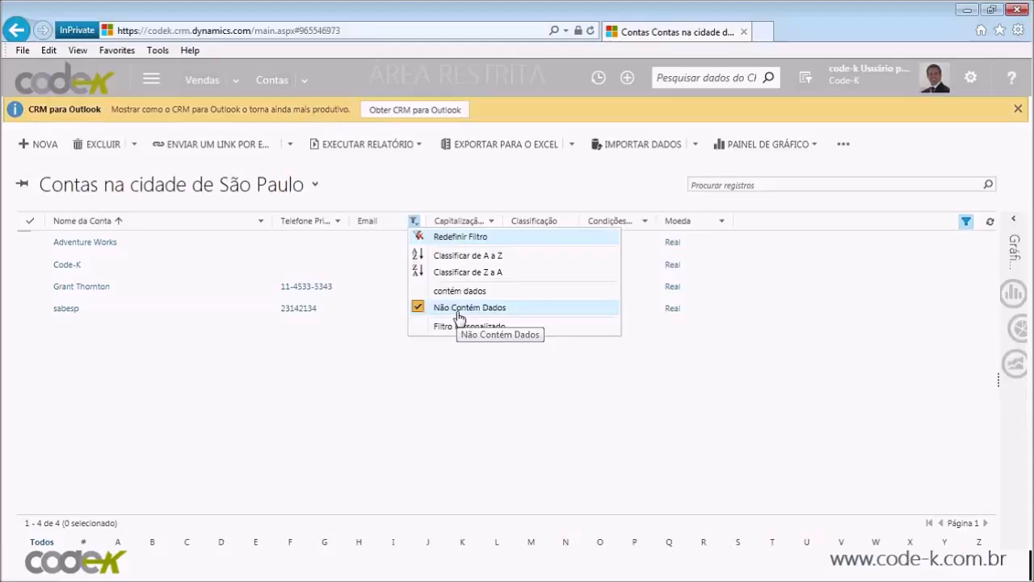
{"action": "left_click", "coordinate": [388, 293]}
{"action": "left_click", "coordinate": [414, 222]}
{"action": "left_click", "coordinate": [665, 364]}
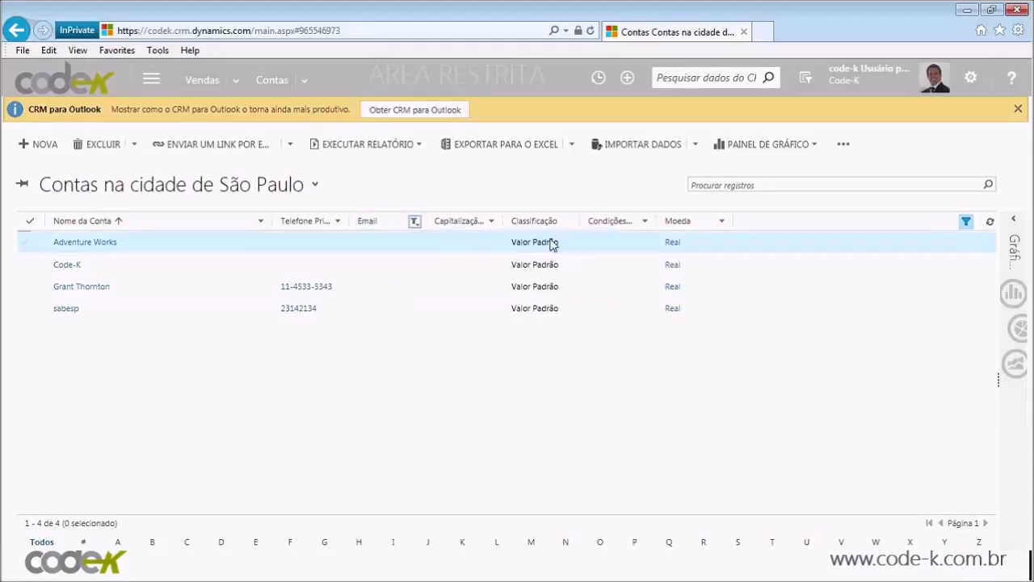
{"action": "left_click", "coordinate": [964, 228]}
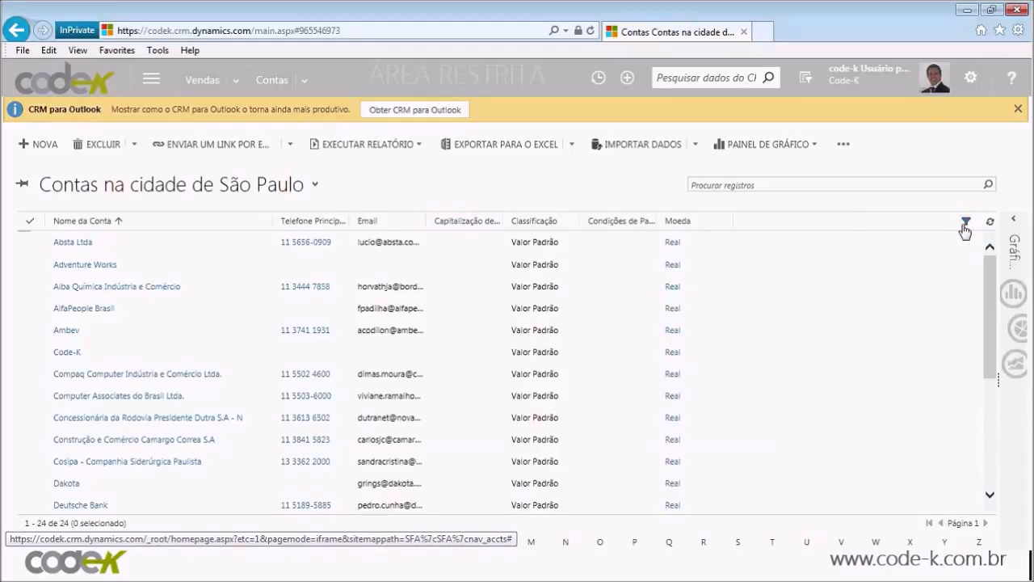
{"action": "left_click", "coordinate": [968, 226]}
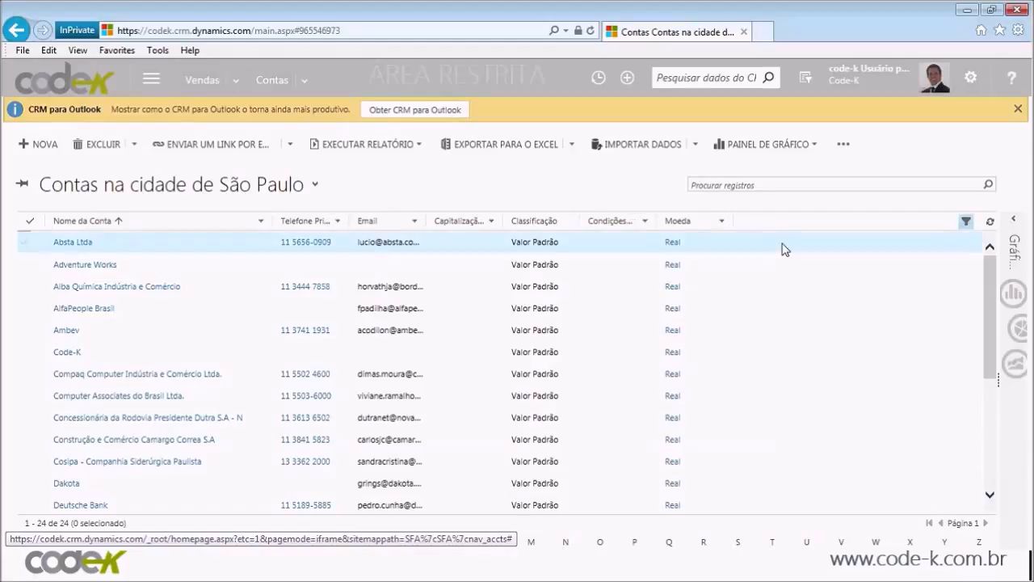
Step: Check the Condições de Pagamento filter options without applying, then select Construção e Comércio Camargo Correa S.A
{"action": "left_click", "coordinate": [645, 220]}
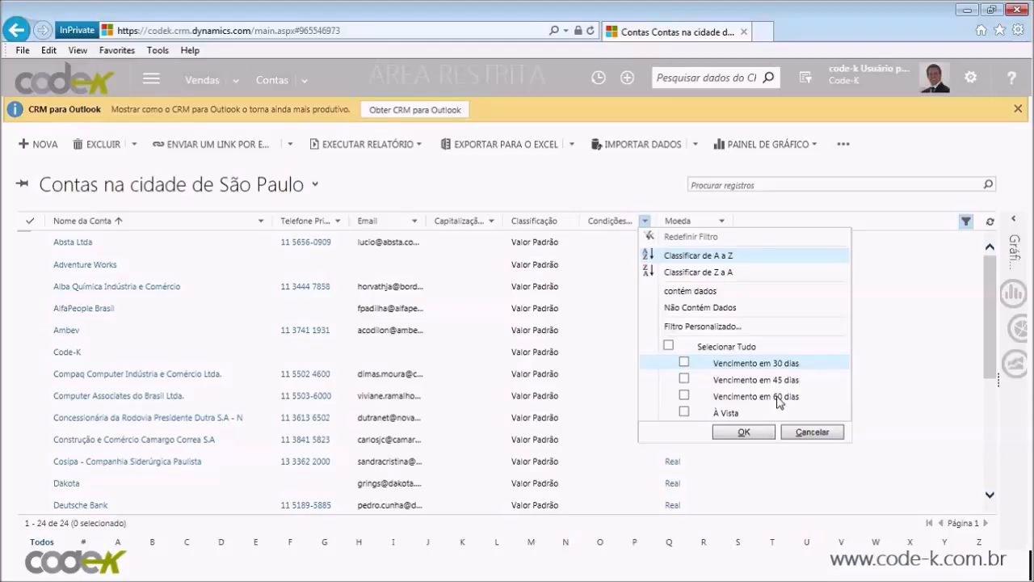
{"action": "left_click", "coordinate": [812, 434]}
{"action": "left_click", "coordinate": [812, 439]}
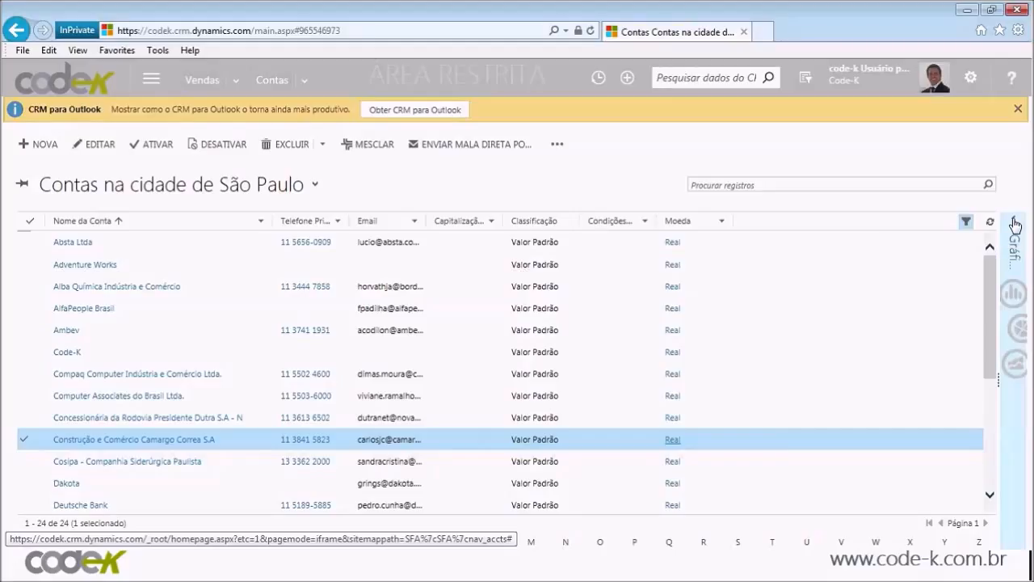
Step: Show the Contas por Proprietário chart beside the list, keeping it after browsing other charts
{"action": "left_click", "coordinate": [1015, 224]}
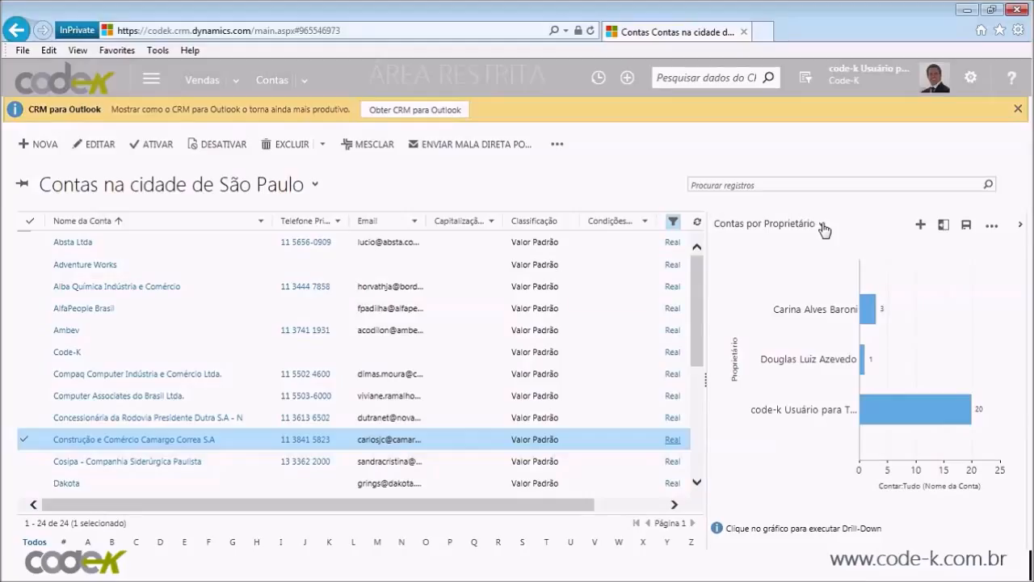
{"action": "left_click", "coordinate": [823, 226]}
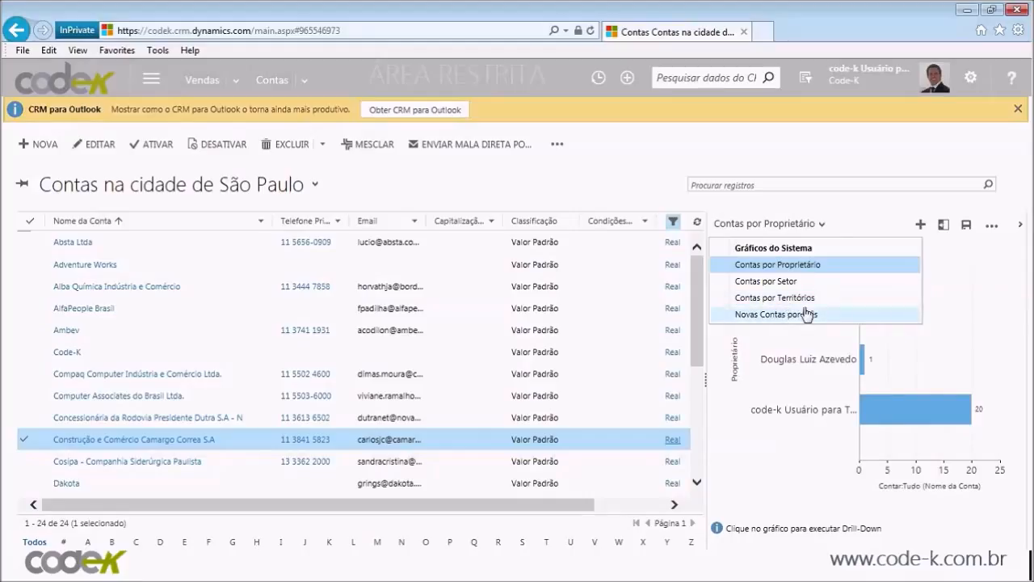
{"action": "left_click", "coordinate": [846, 218]}
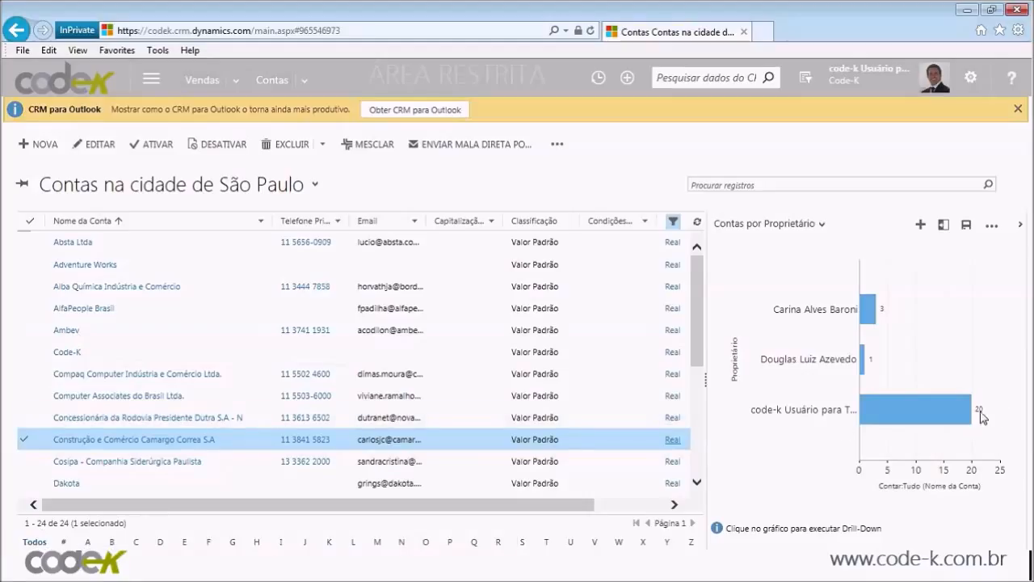
Step: Scroll through the account list and select the Code-K account
{"action": "mouse_move", "coordinate": [957, 417]}
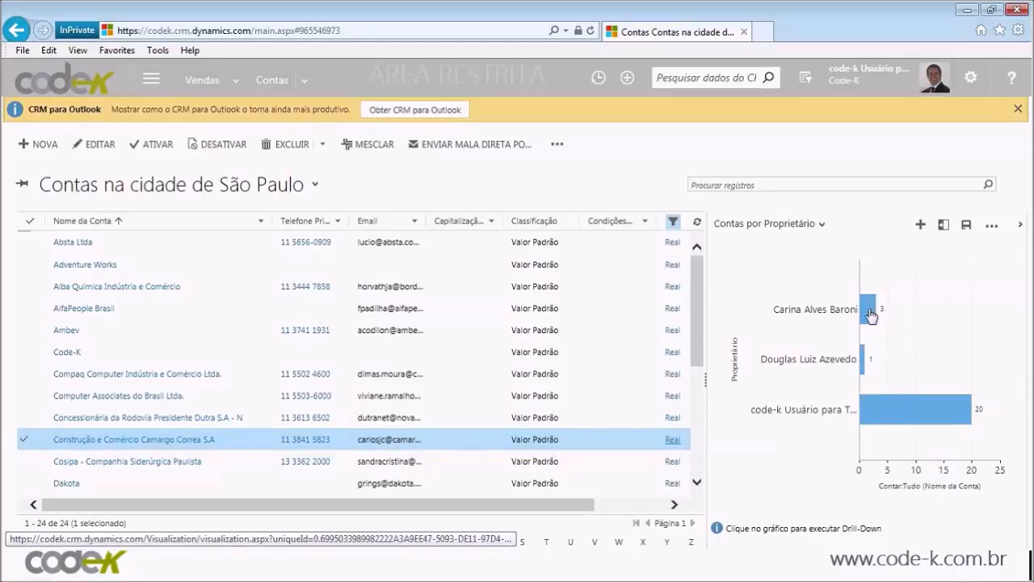
{"action": "scroll", "coordinate": [563, 358], "scroll_direction": "down", "scroll_amount": 1}
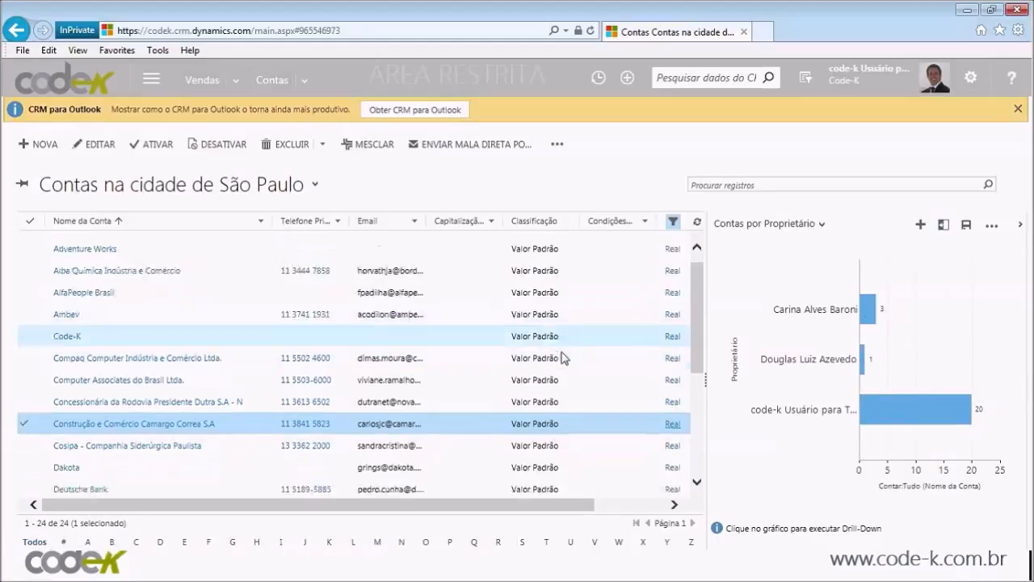
{"action": "scroll", "coordinate": [561, 358], "scroll_direction": "down", "scroll_amount": 4}
{"action": "scroll", "coordinate": [569, 396], "scroll_direction": "up", "scroll_amount": 6}
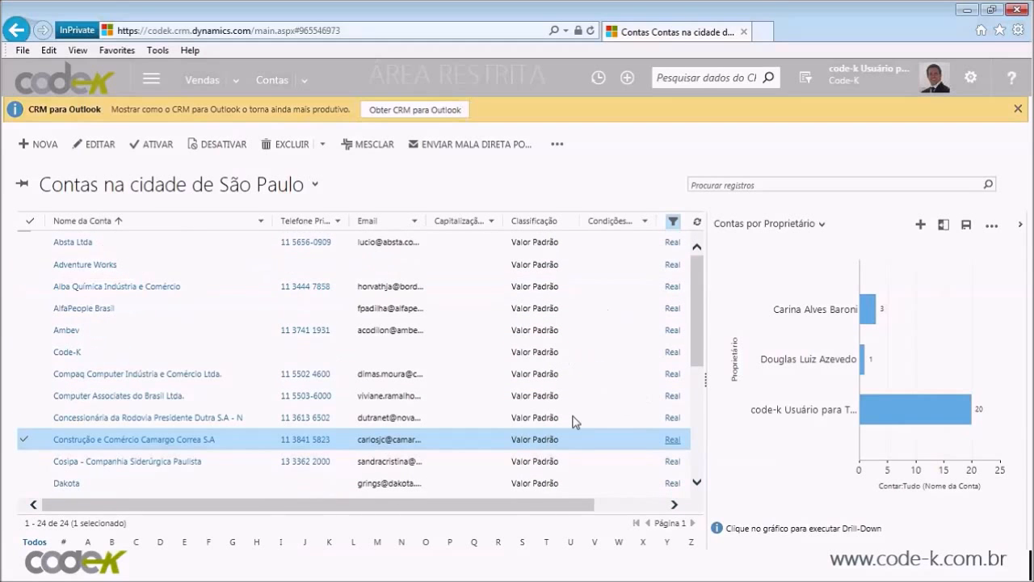
{"action": "left_click", "coordinate": [618, 346]}
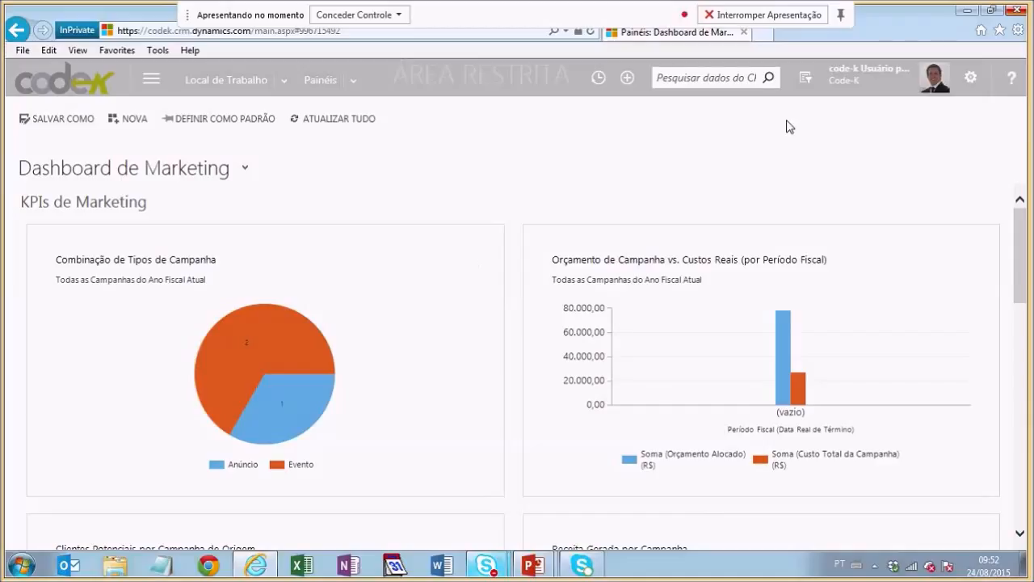
Step: Launch Localização Avançada (Advanced Find) from the navigation bar to start a query
{"action": "left_click", "coordinate": [805, 81]}
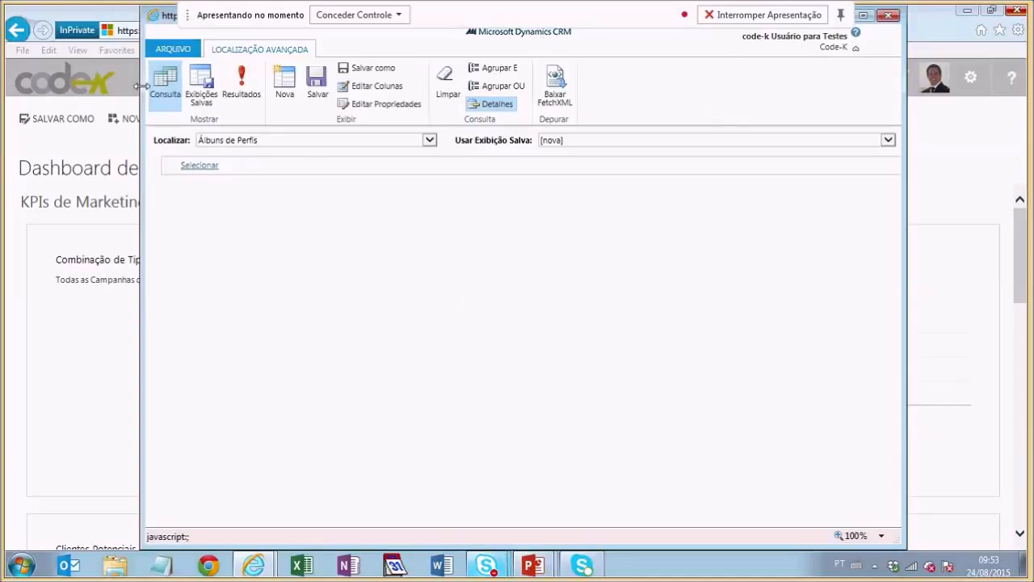
Step: Set Advanced Find's Localizar record type to Contas
{"action": "left_click", "coordinate": [338, 144]}
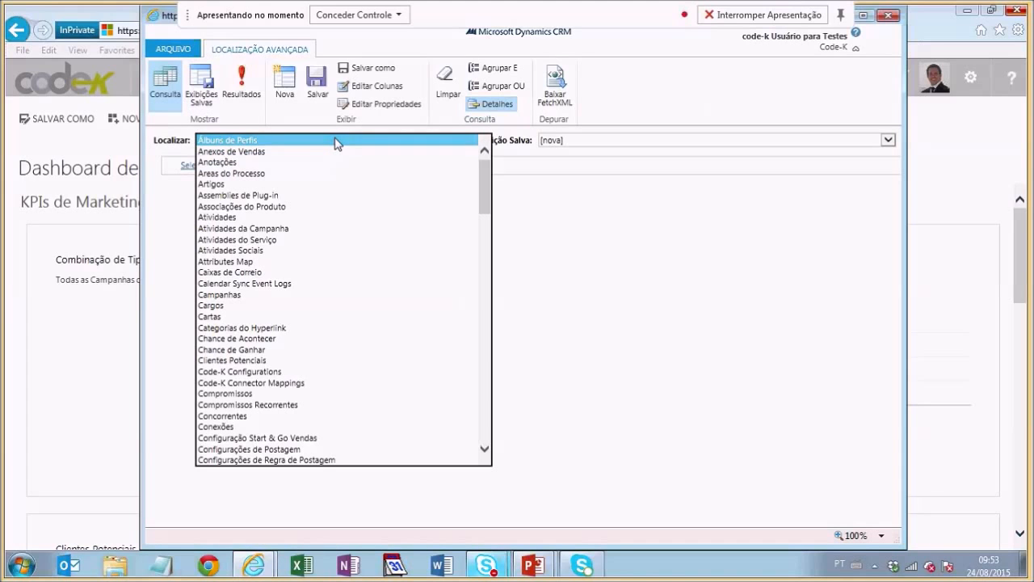
{"action": "mouse_move", "coordinate": [485, 176]}
{"action": "left_mouse_down"}
{"action": "mouse_move", "coordinate": [491, 270]}
{"action": "mouse_move", "coordinate": [496, 176]}
{"action": "left_mouse_up"}
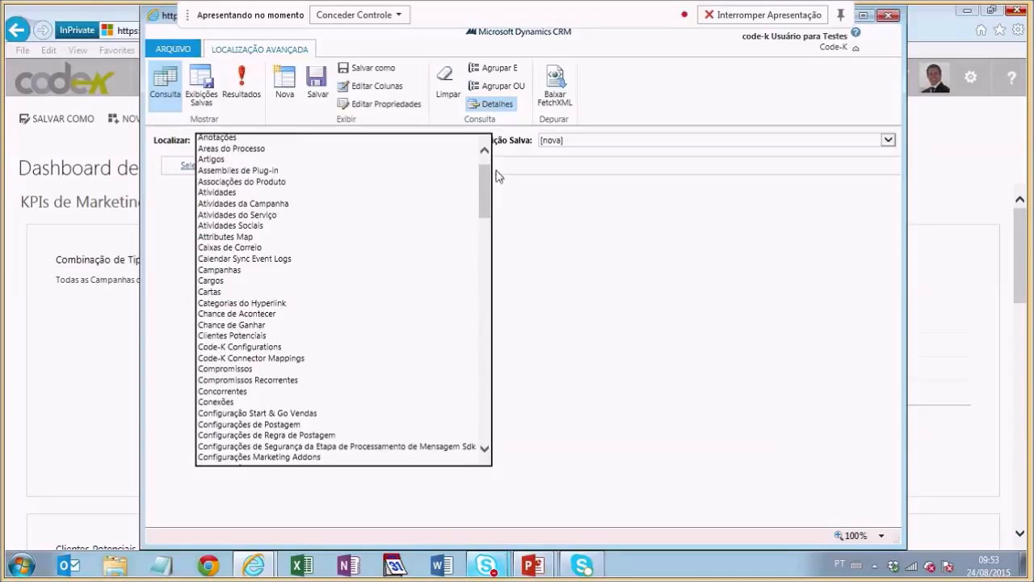
{"action": "type", "text": "cont"}
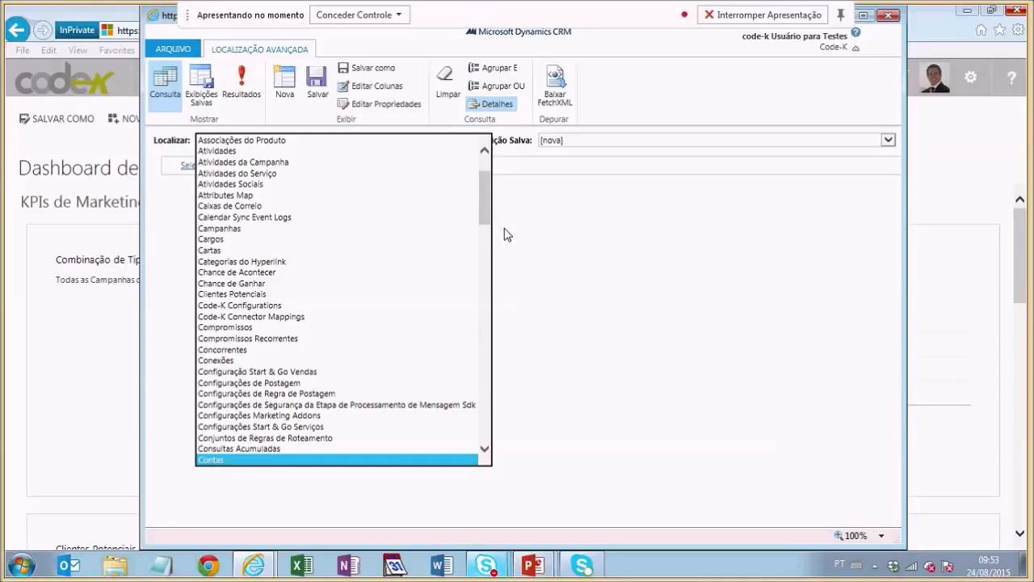
{"action": "key", "text": "Tab"}
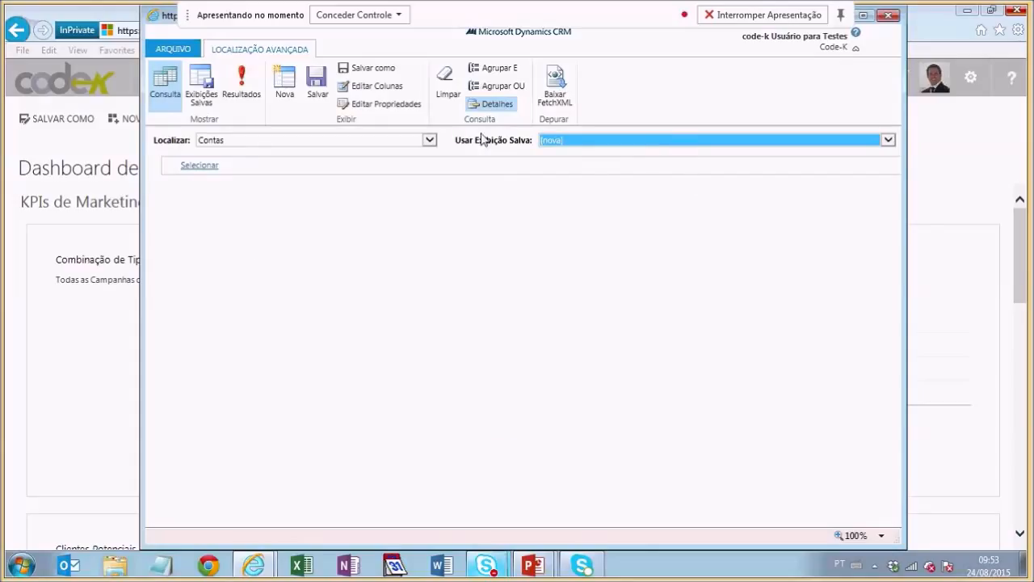
Step: Load the saved view Minhas Contas Ativas with its owner, status and region criteria
{"action": "left_click", "coordinate": [725, 143]}
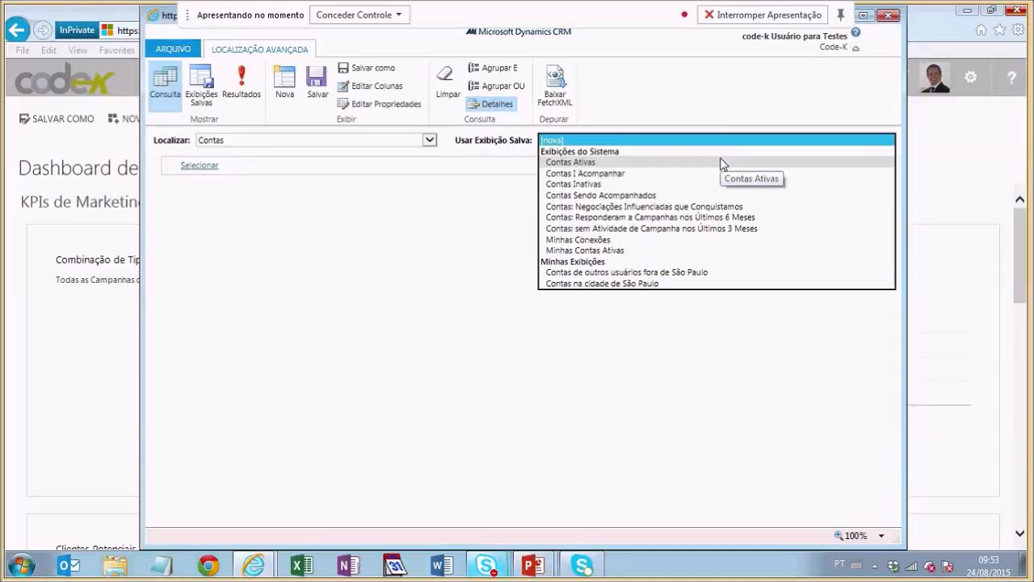
{"action": "left_click", "coordinate": [465, 288]}
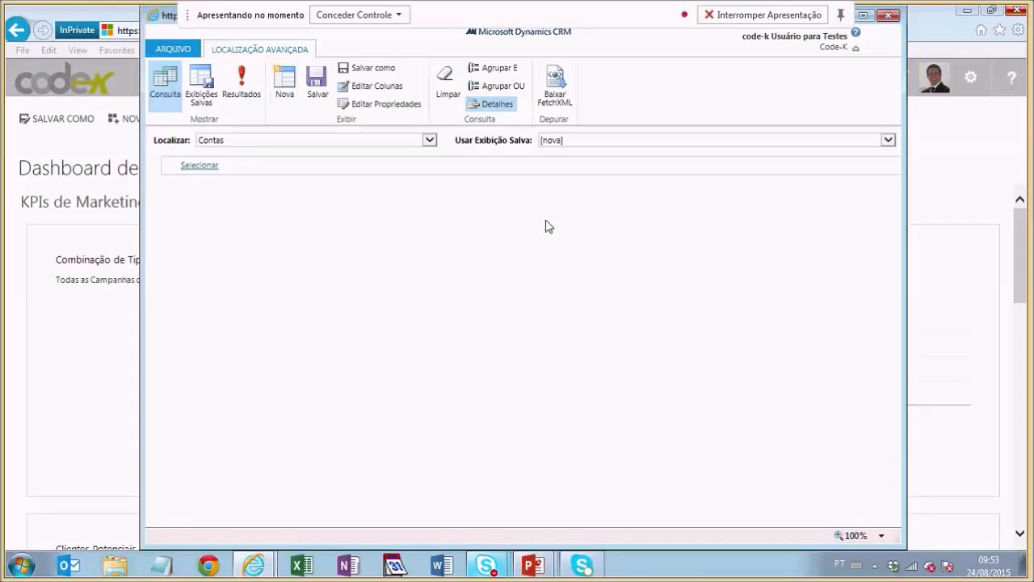
{"action": "left_click", "coordinate": [631, 143]}
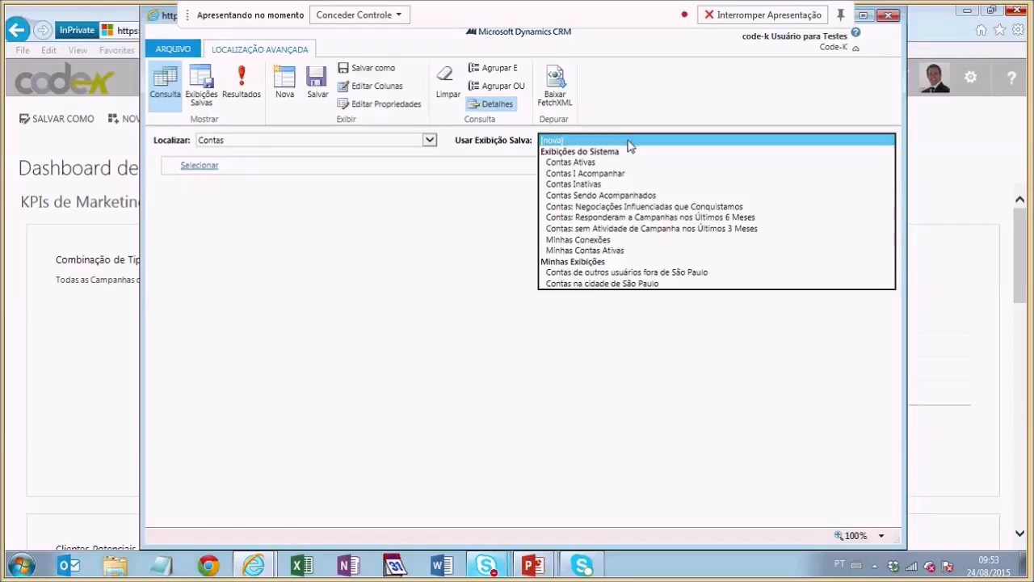
{"action": "left_click", "coordinate": [636, 253]}
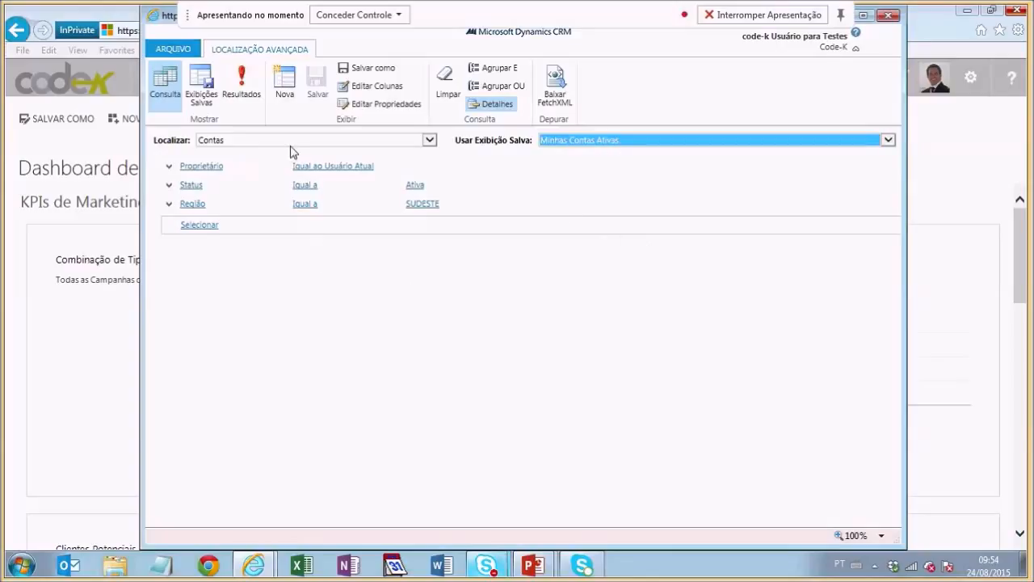
Step: Start a new query with a Proprietário condition limited to the current user
{"action": "left_click", "coordinate": [283, 94]}
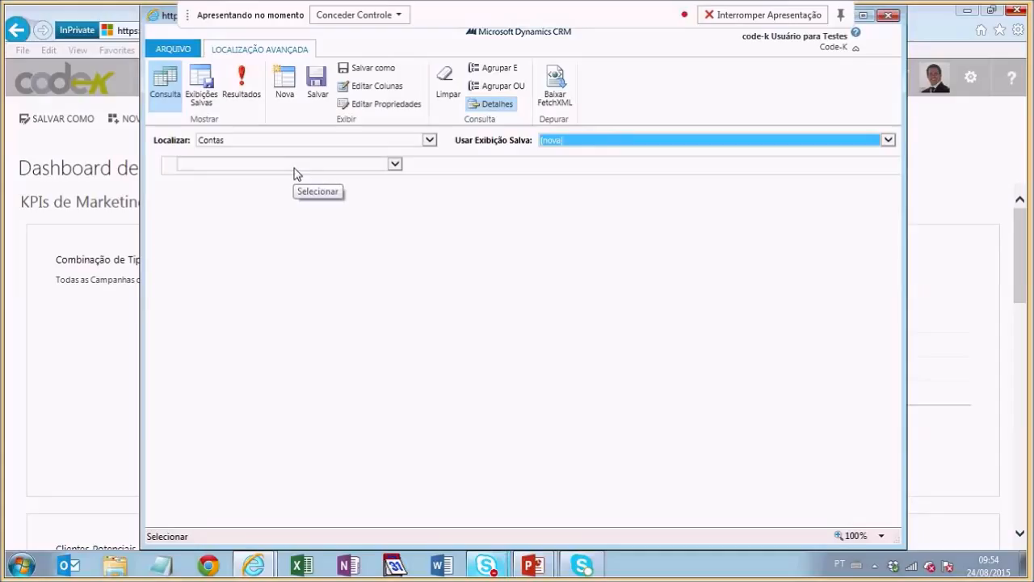
{"action": "left_click", "coordinate": [295, 168]}
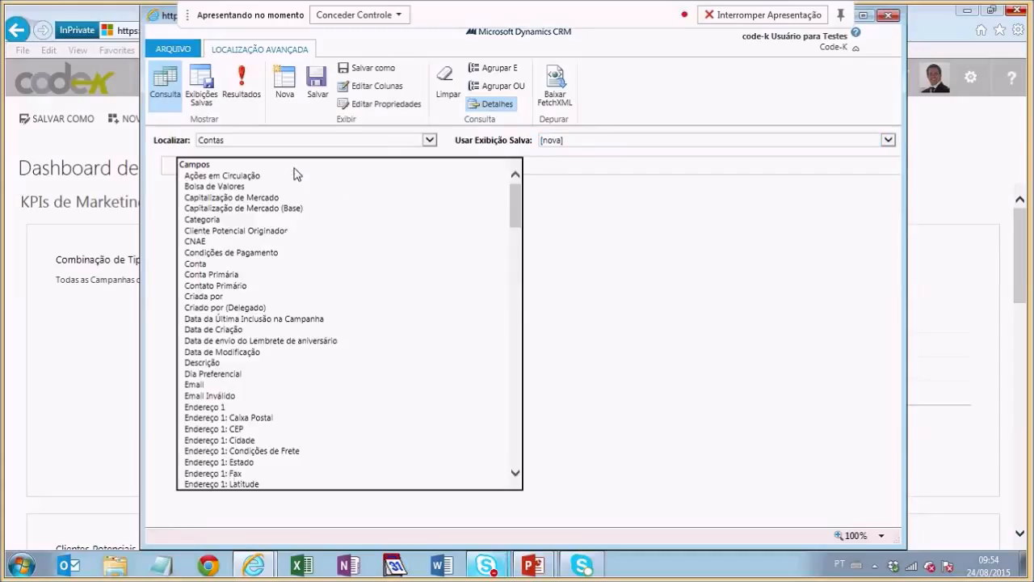
{"action": "key", "text": "p"}
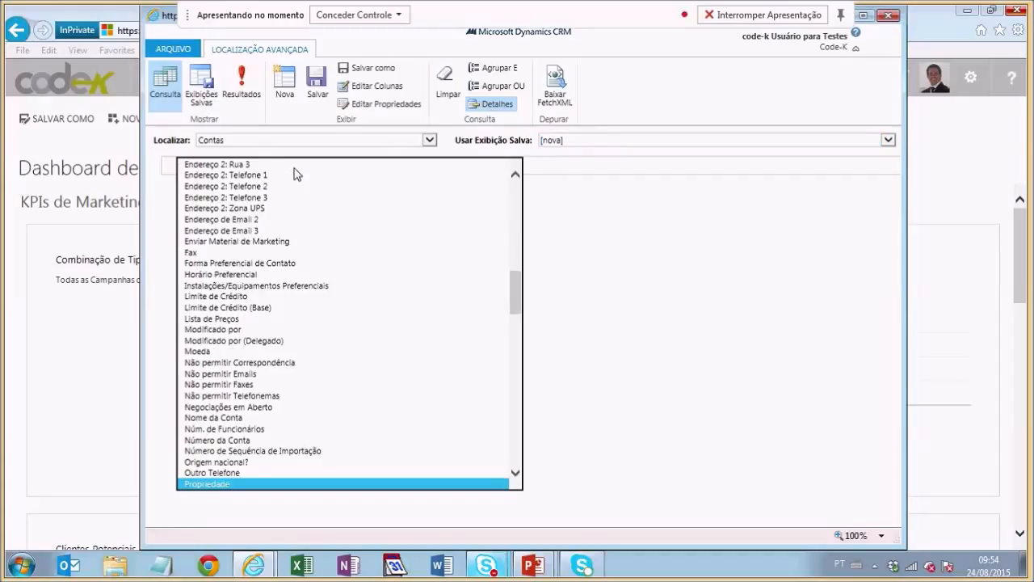
{"action": "key", "text": "Down"}
{"action": "key", "text": "Return"}
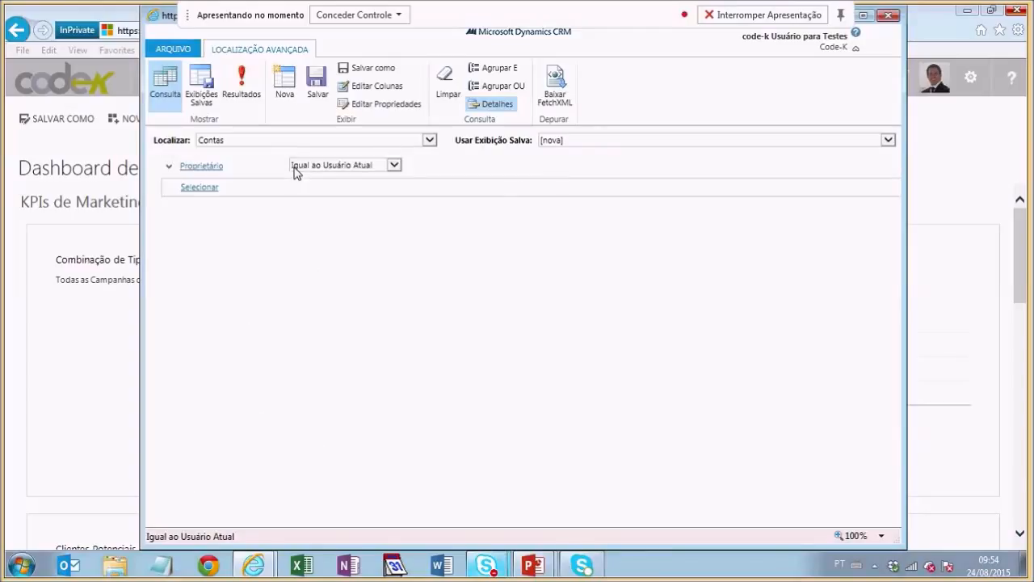
{"action": "left_click", "coordinate": [295, 168]}
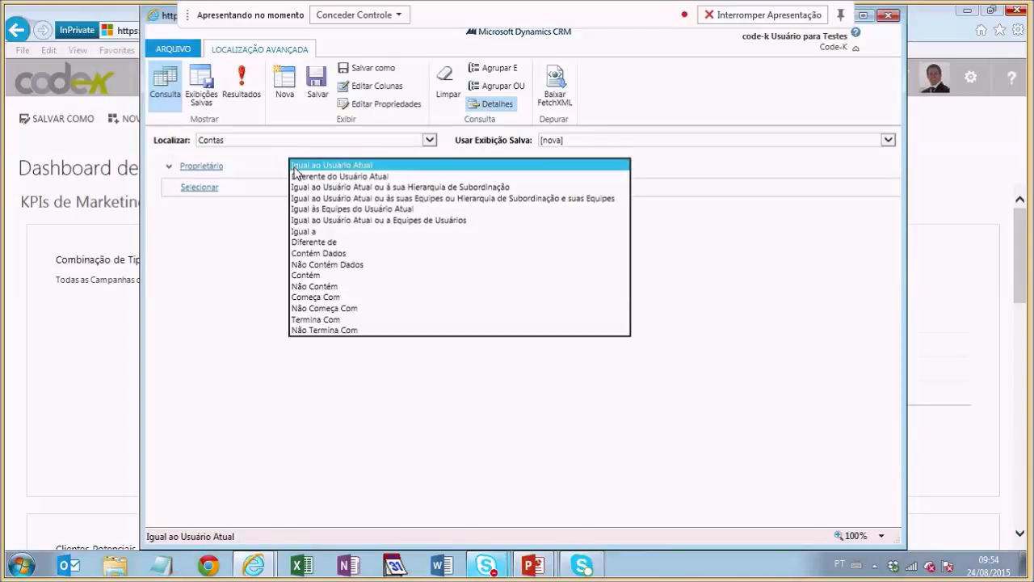
{"action": "left_click", "coordinate": [343, 166]}
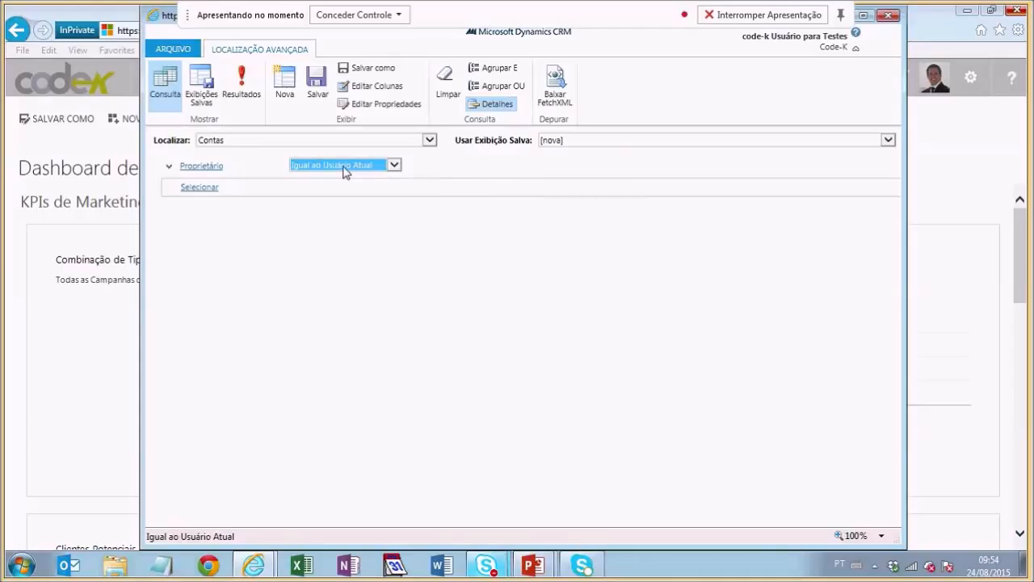
Step: Add a Data de Criação condition set to Últimos X Meses with value 6
{"action": "left_click", "coordinate": [227, 197]}
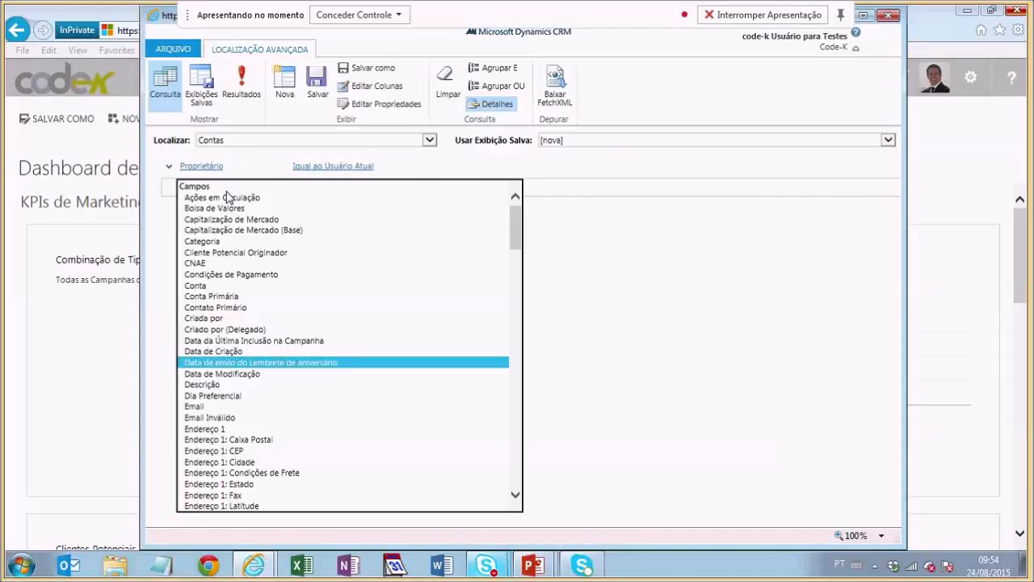
{"action": "key", "text": "Up"}
{"action": "key", "text": "Return"}
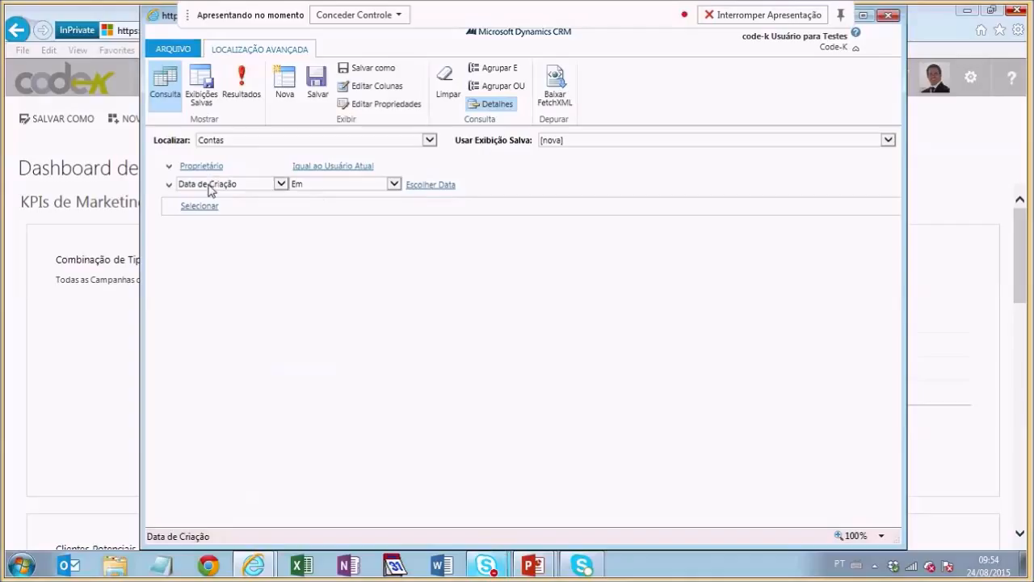
{"action": "left_click", "coordinate": [340, 193]}
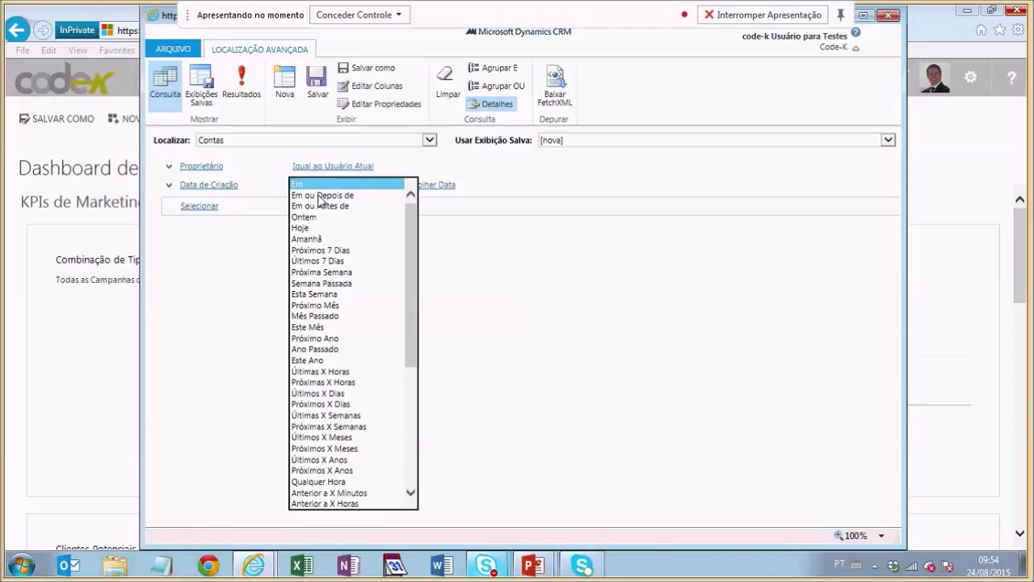
{"action": "scroll", "coordinate": [392, 343], "scroll_direction": "down", "scroll_amount": 1}
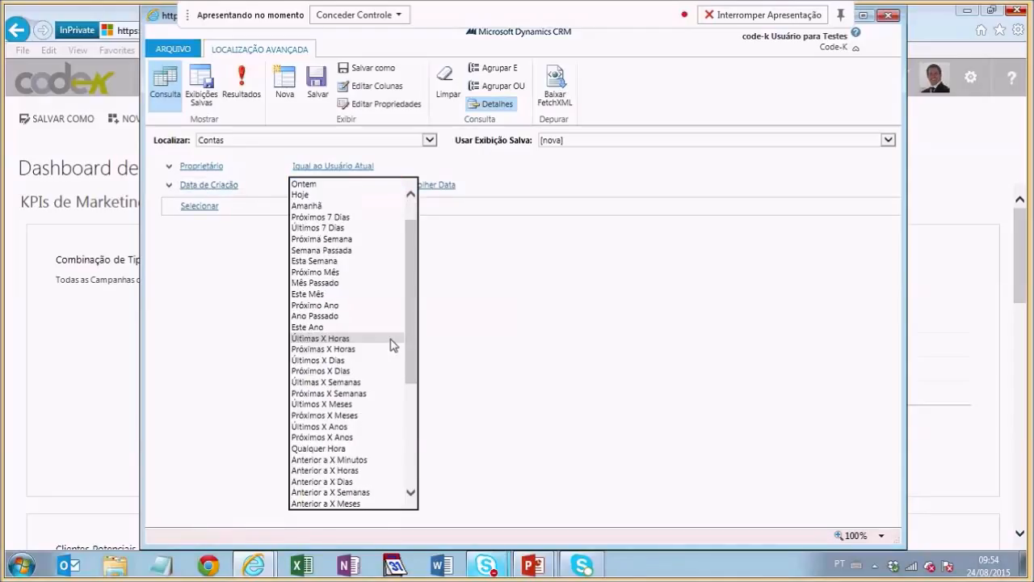
{"action": "scroll", "coordinate": [392, 343], "scroll_direction": "down", "scroll_amount": 6}
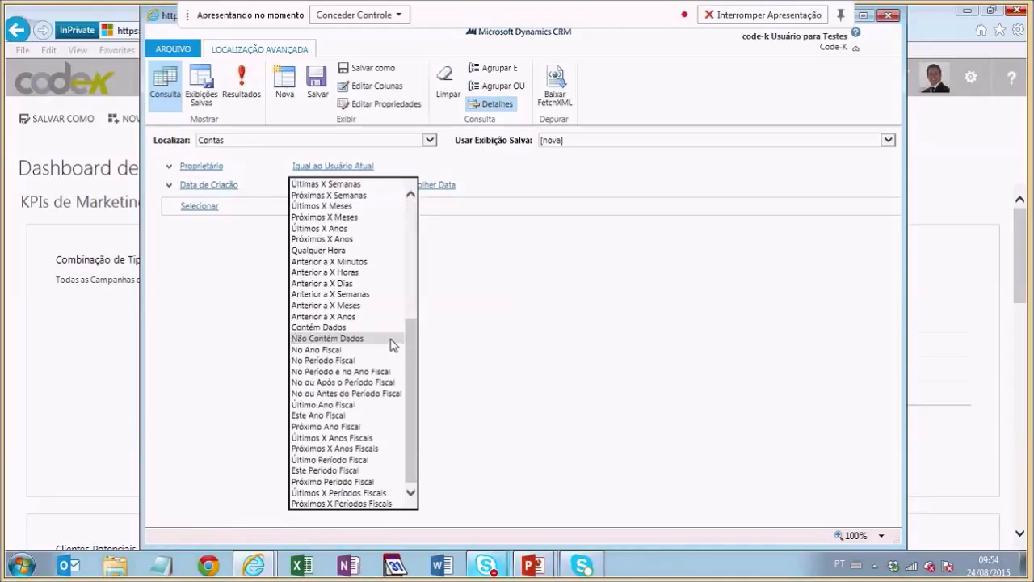
{"action": "left_click", "coordinate": [378, 205]}
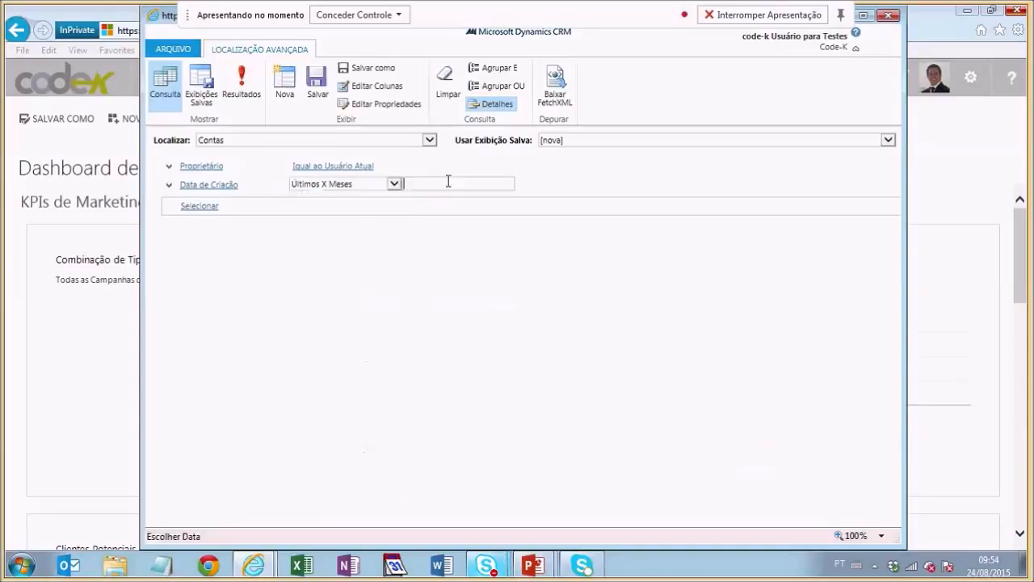
{"action": "type", "text": "6"}
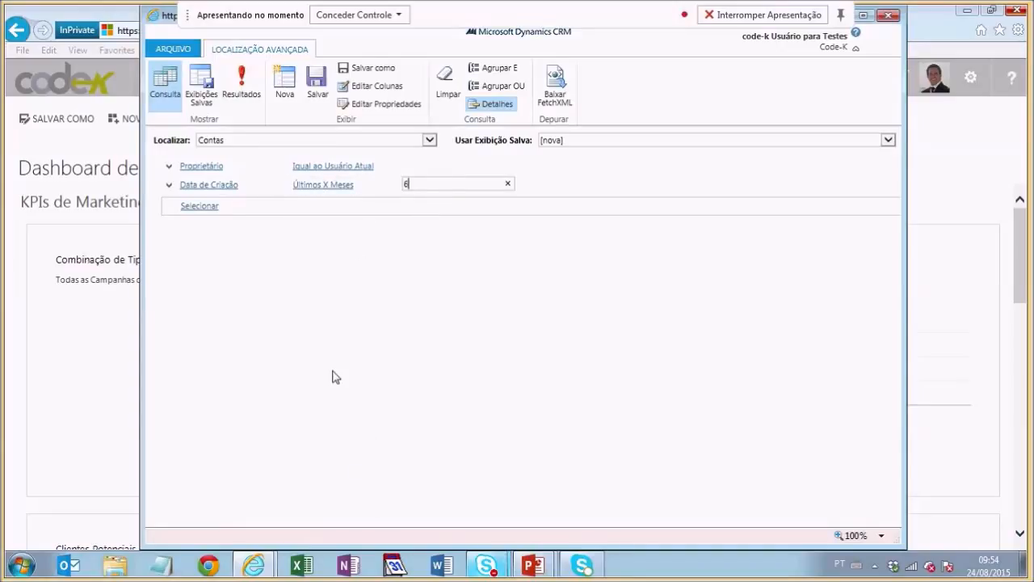
{"action": "left_click", "coordinate": [370, 359]}
{"action": "left_click", "coordinate": [241, 95]}
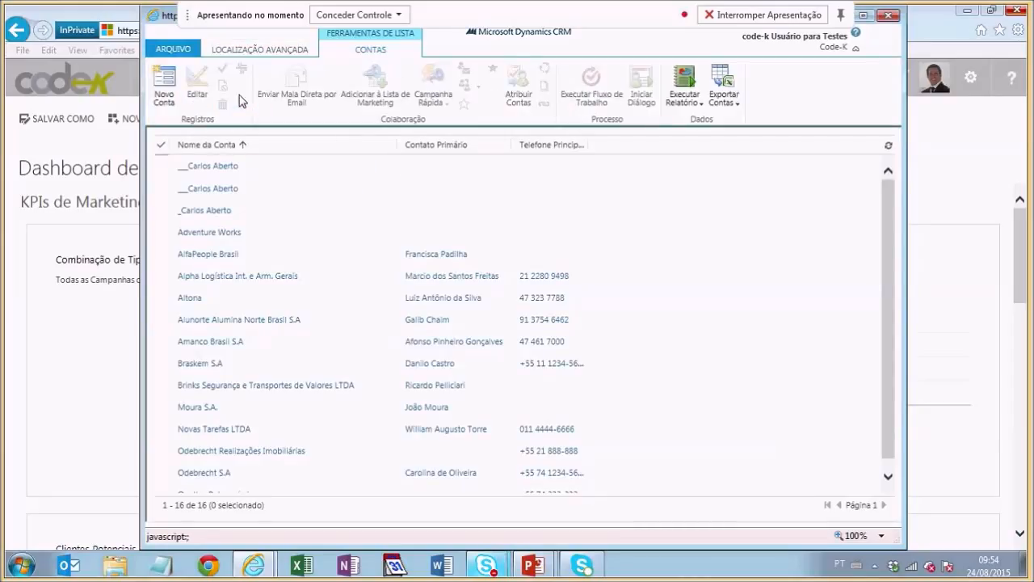
{"action": "scroll", "coordinate": [680, 253], "scroll_direction": "down", "scroll_amount": 1}
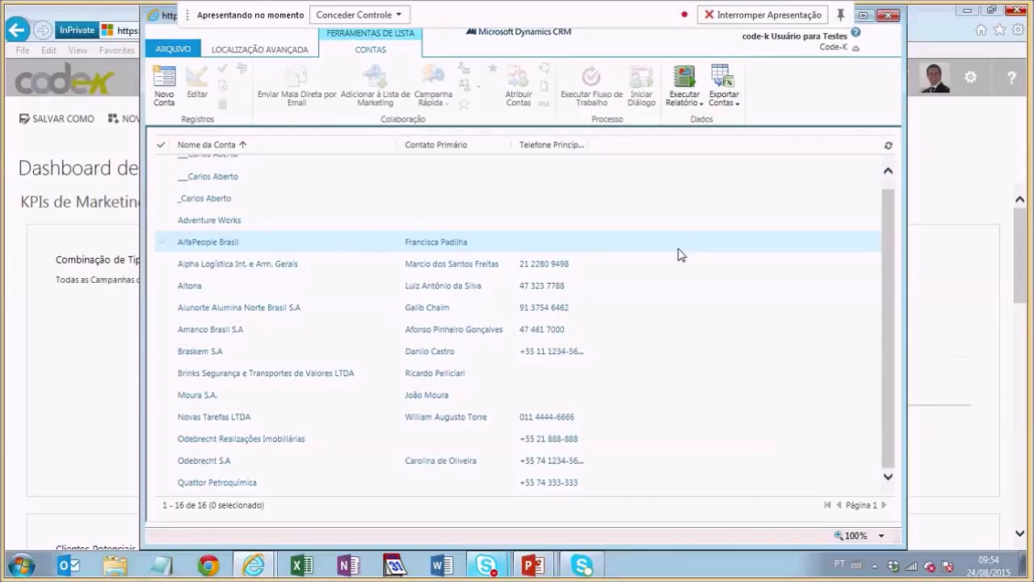
{"action": "scroll", "coordinate": [679, 255], "scroll_direction": "up", "scroll_amount": 1}
{"action": "left_click", "coordinate": [337, 194]}
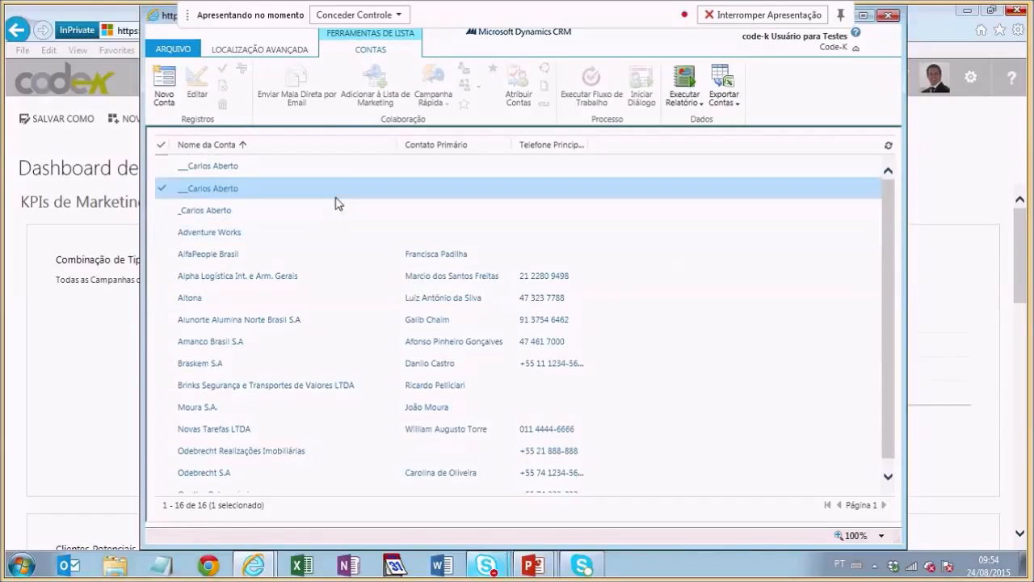
{"action": "left_click", "coordinate": [334, 369]}
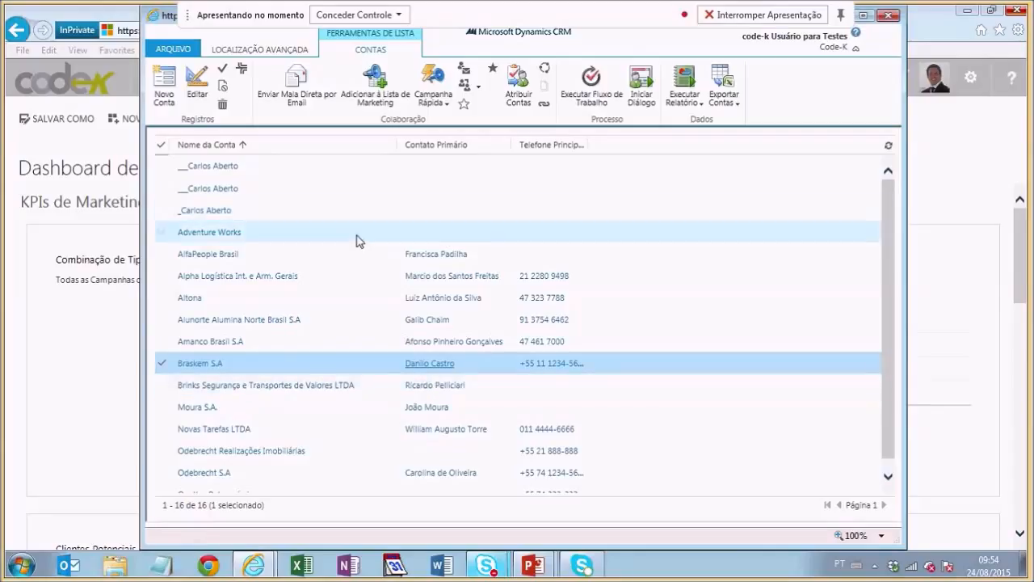
{"action": "left_click", "coordinate": [272, 231]}
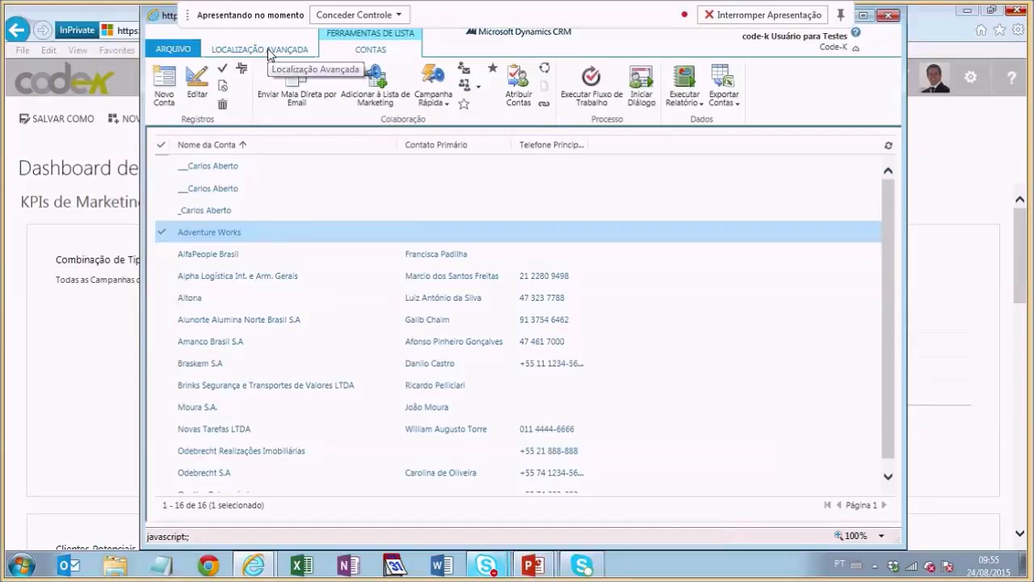
Step: From the Localização Avançada tab, save the query named 'Minhas contas criadas em até 6 meses'
{"action": "left_click", "coordinate": [269, 54]}
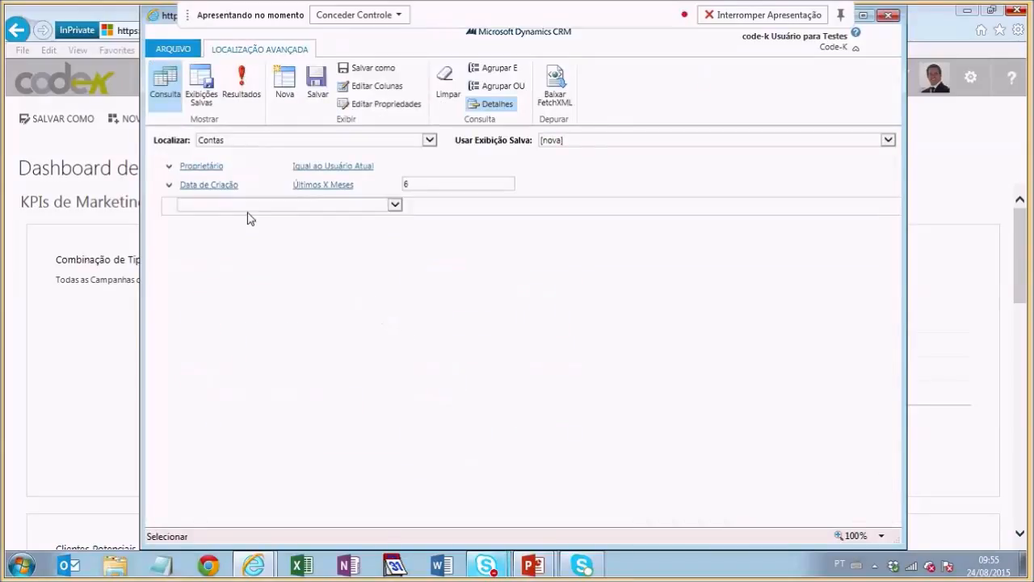
{"action": "left_click", "coordinate": [317, 81]}
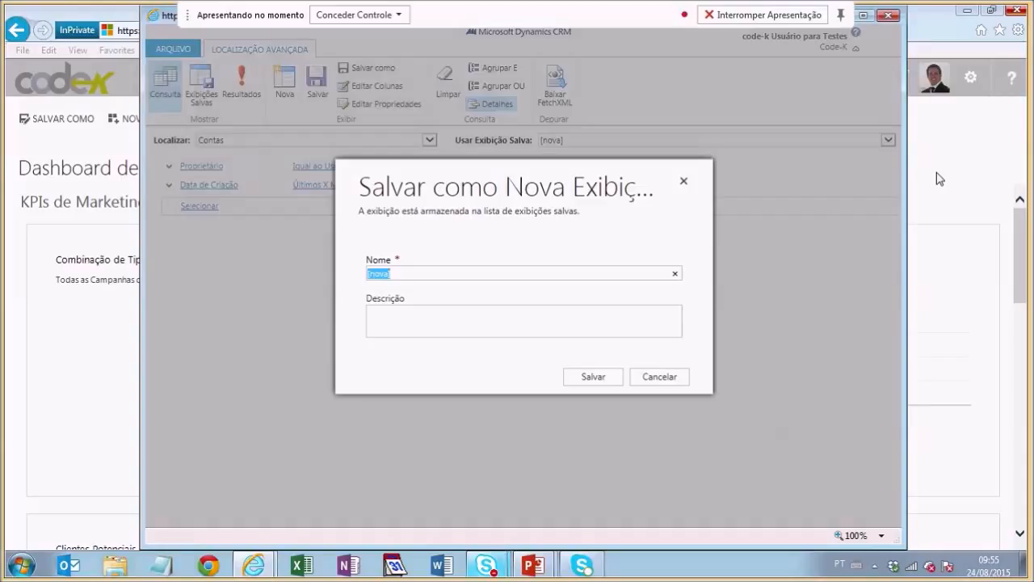
{"action": "type", "text": "Minhas contas criadas e"}
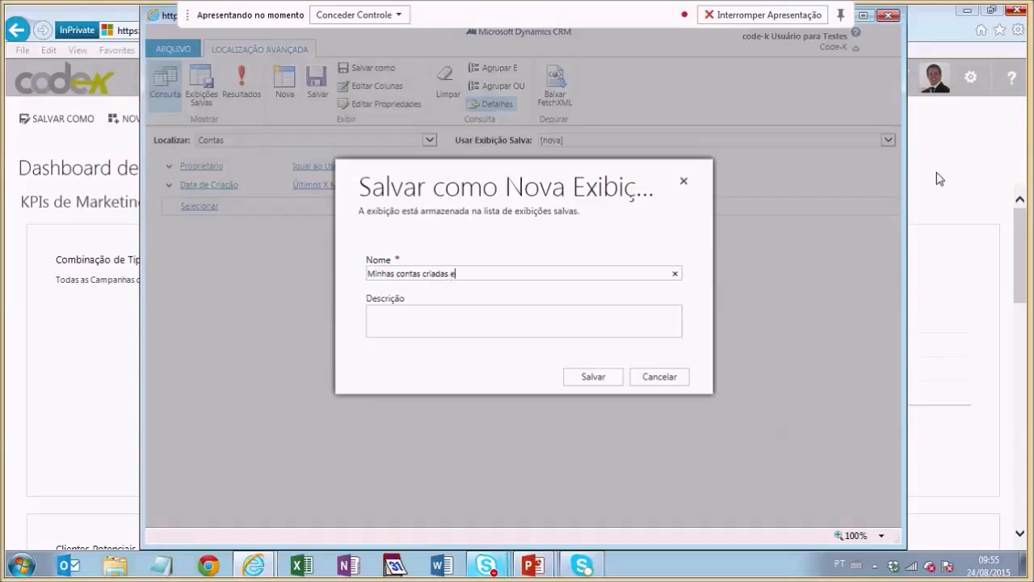
{"action": "type", "text": "m até"}
{"action": "type", "text": "6 meses"}
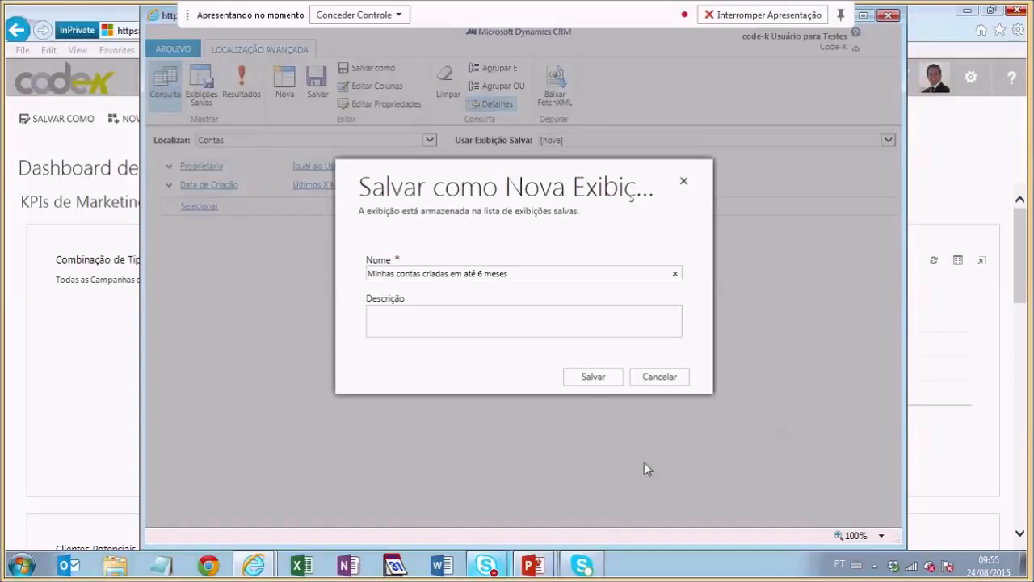
{"action": "left_click", "coordinate": [594, 379]}
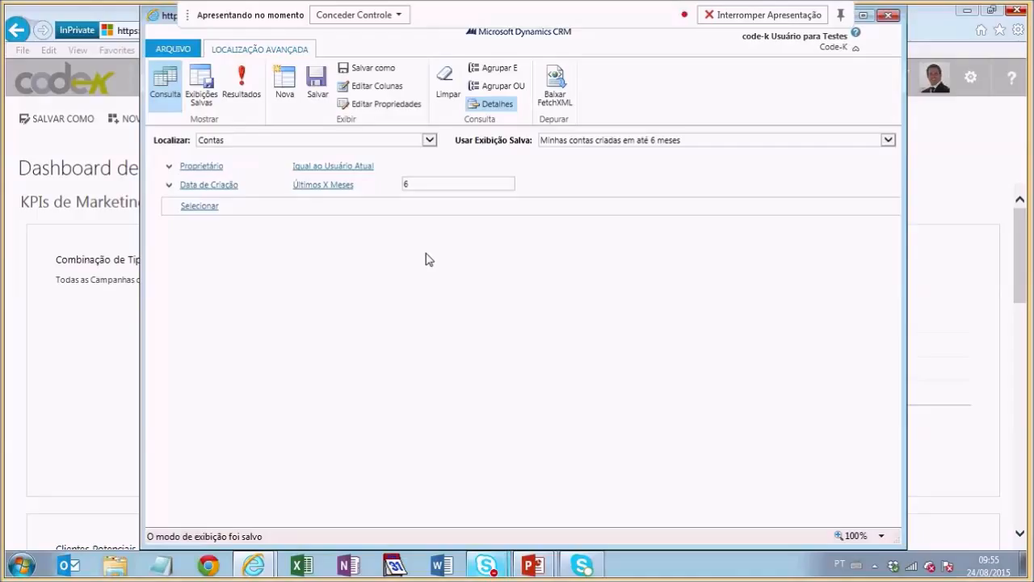
Step: Select the saved view Minhas contas criadas em até 6 meses and bring up its Compartilhar dialog
{"action": "left_click", "coordinate": [193, 87]}
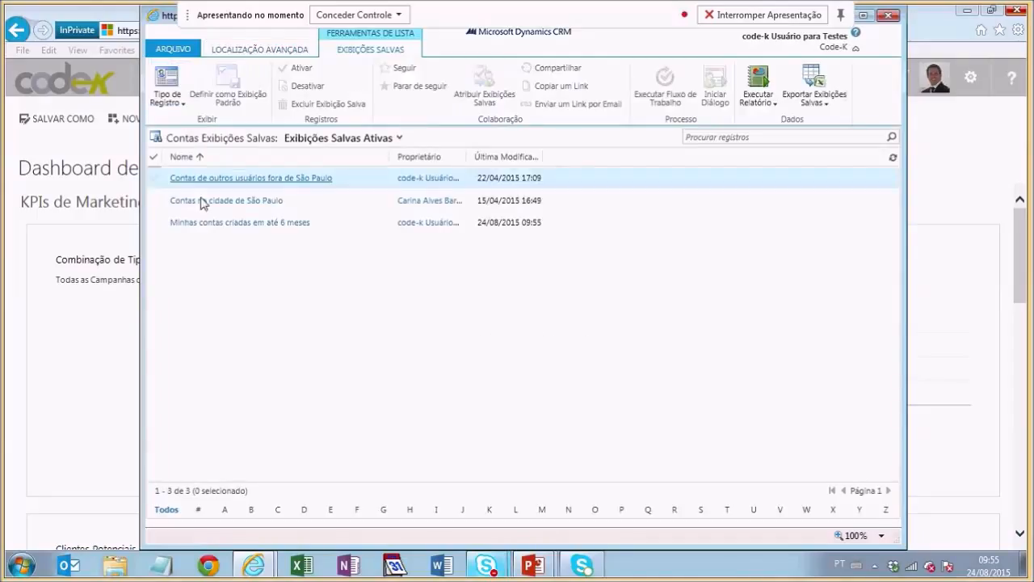
{"action": "left_click", "coordinate": [344, 228]}
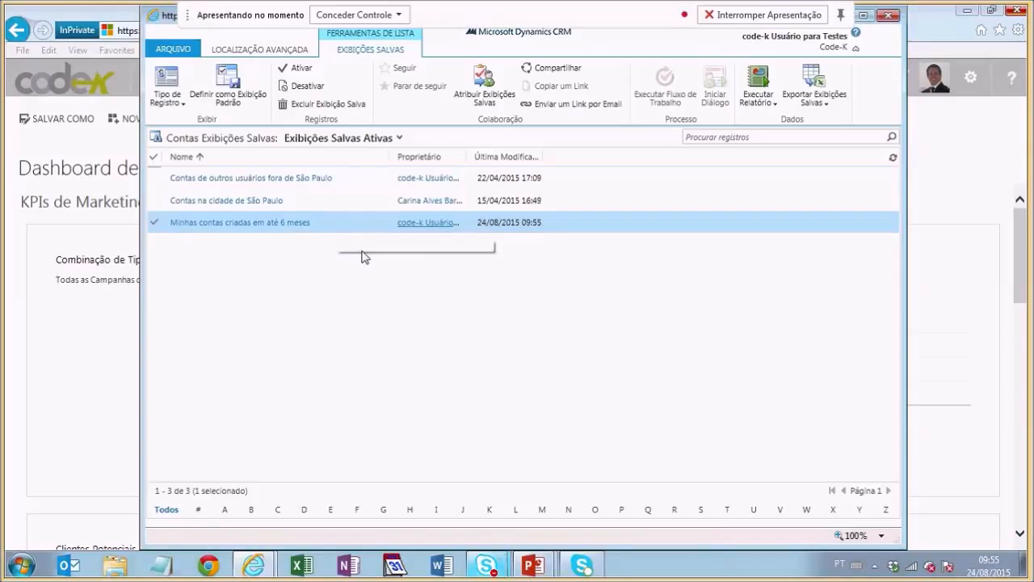
{"action": "left_click", "coordinate": [554, 73]}
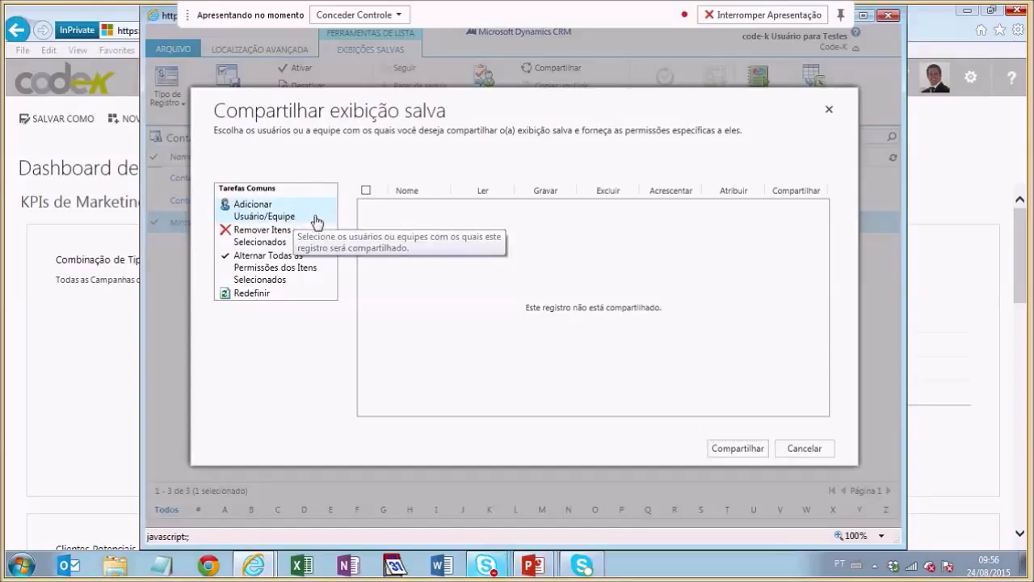
Step: Share the view with two users picked from the lookup, keeping Ler (read) permission
{"action": "left_click", "coordinate": [316, 220]}
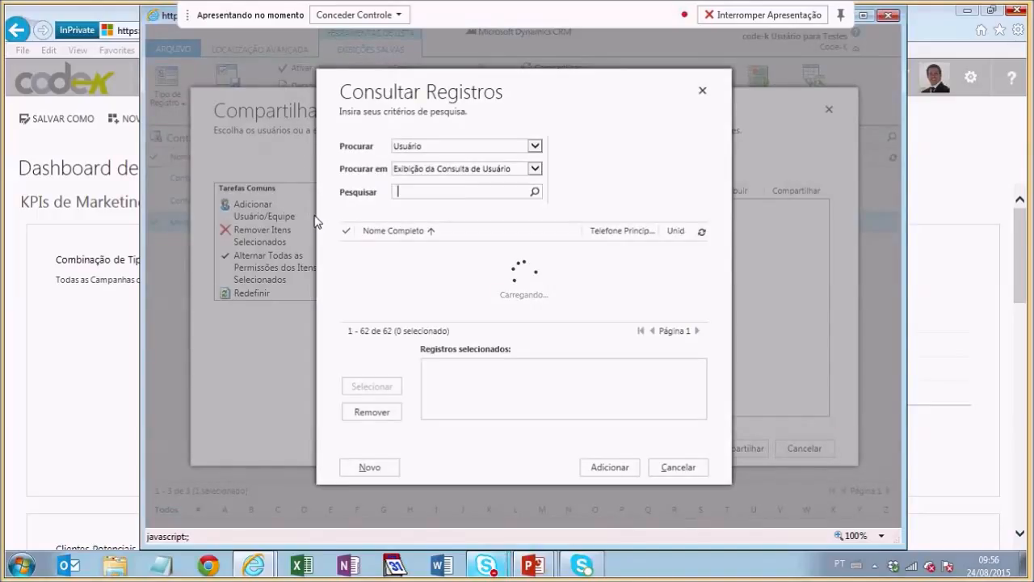
{"action": "scroll", "coordinate": [573, 296], "scroll_direction": "down", "scroll_amount": 4}
{"action": "scroll", "coordinate": [572, 292], "scroll_direction": "up", "scroll_amount": 1}
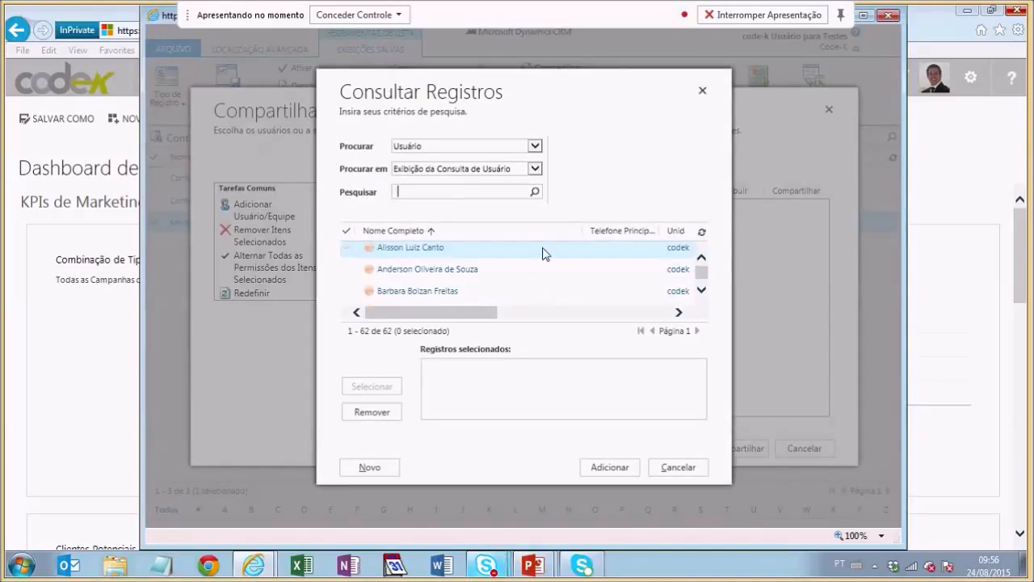
{"action": "left_click", "coordinate": [543, 252]}
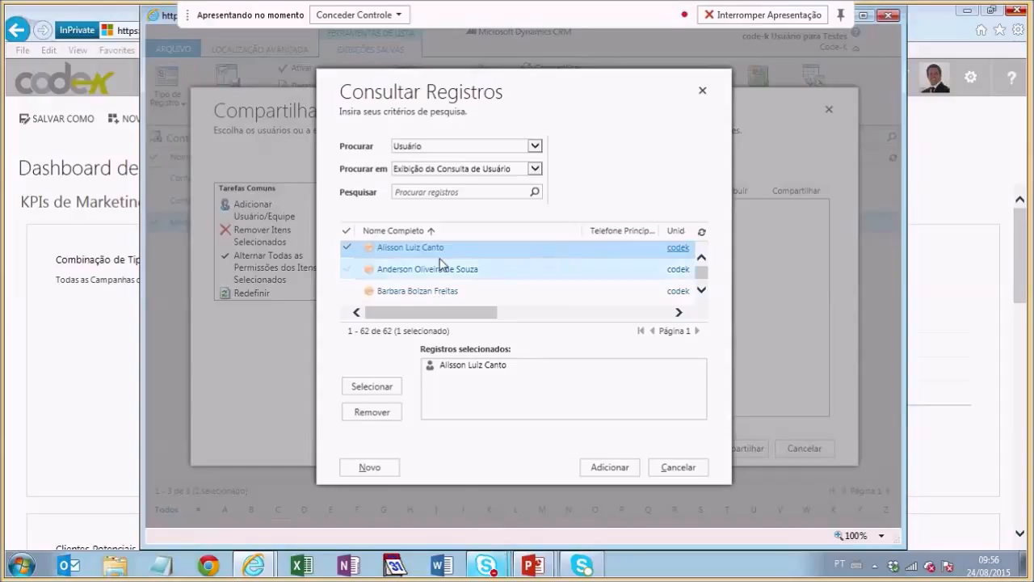
{"action": "left_click", "coordinate": [492, 293]}
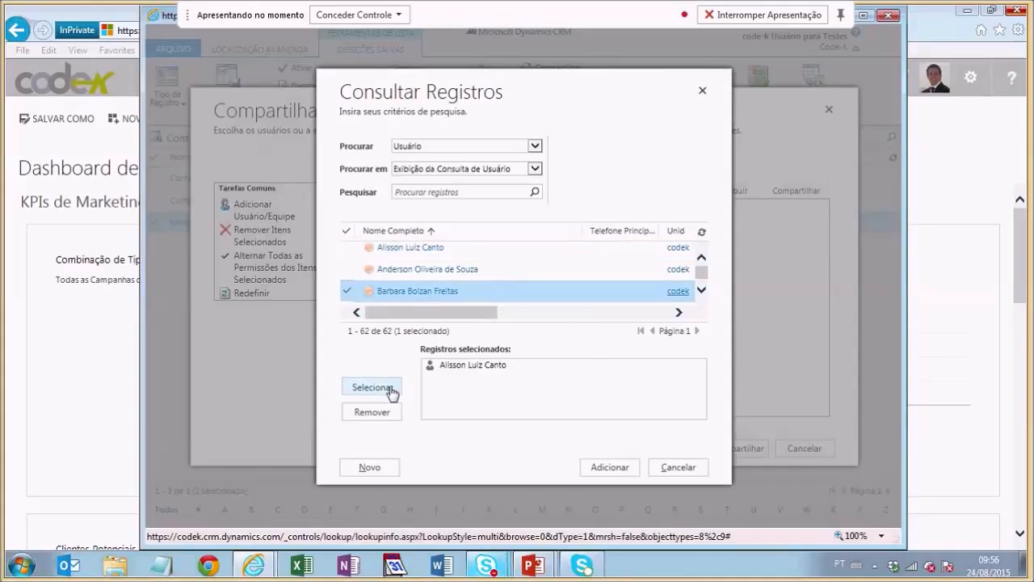
{"action": "left_click", "coordinate": [389, 389]}
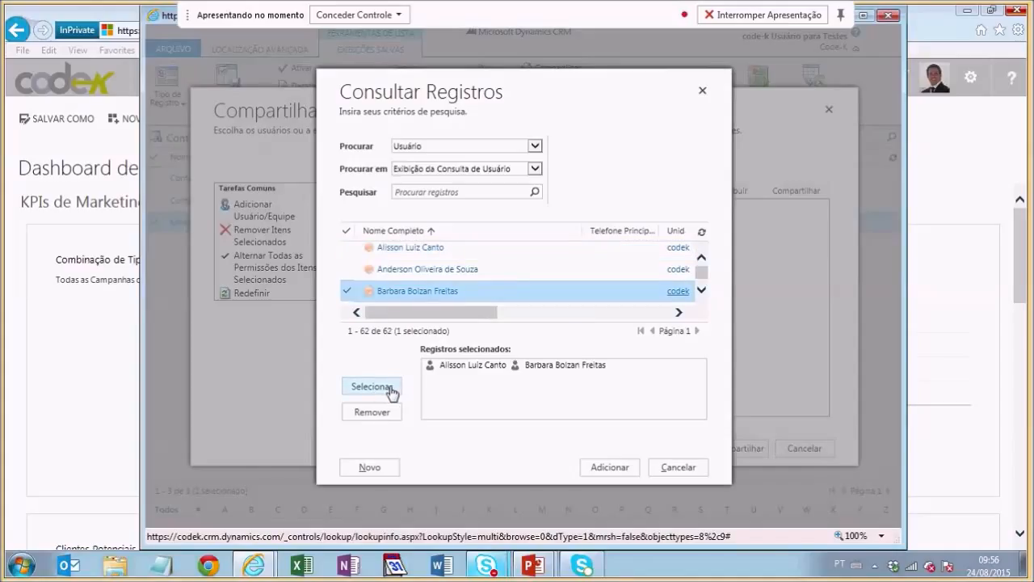
{"action": "left_click", "coordinate": [610, 469]}
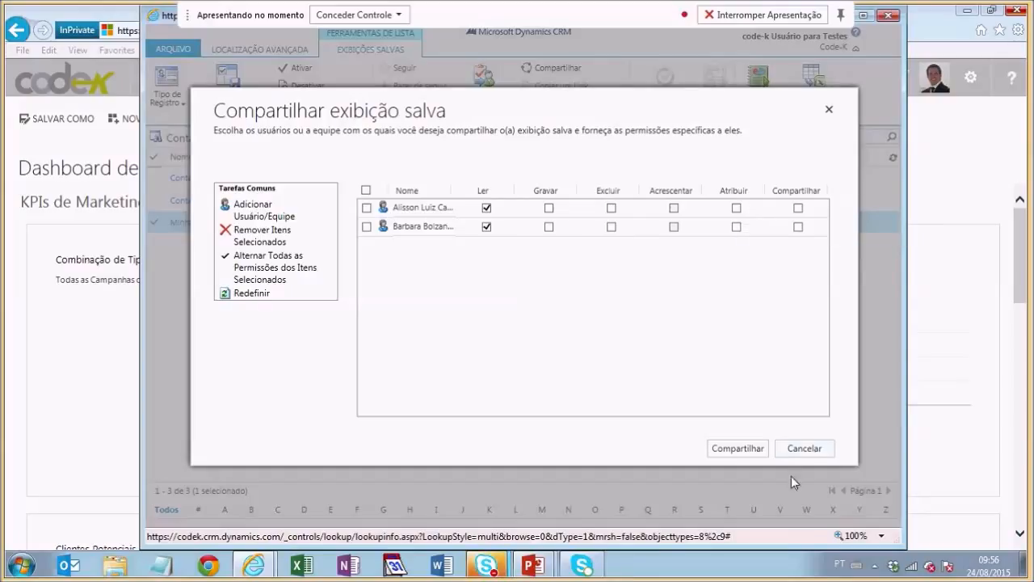
{"action": "left_click", "coordinate": [737, 451]}
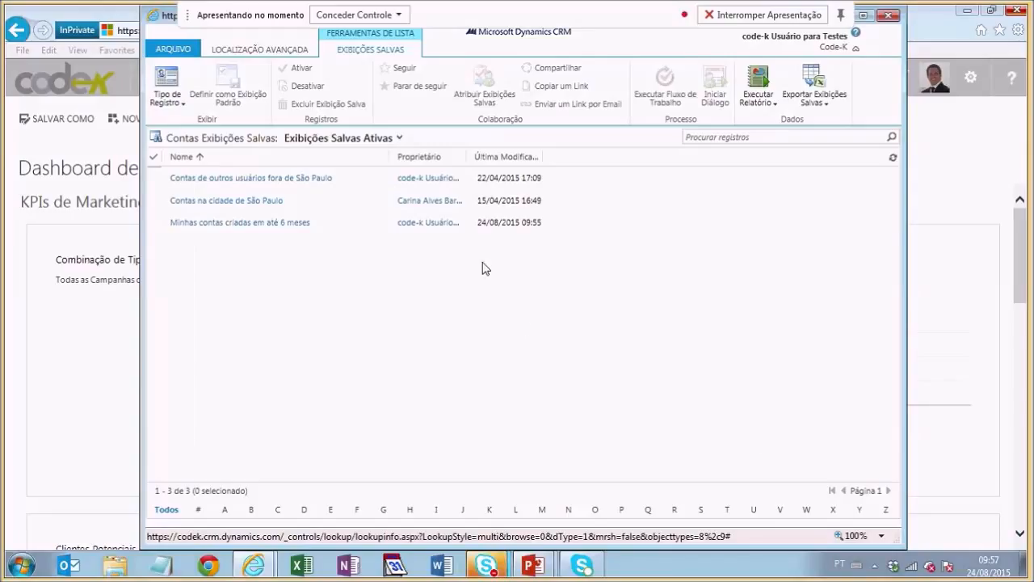
Step: Reload Minhas contas criadas em até 6 meses in Localização Avançada with its owner and 6-month criteria
{"action": "left_click", "coordinate": [472, 228]}
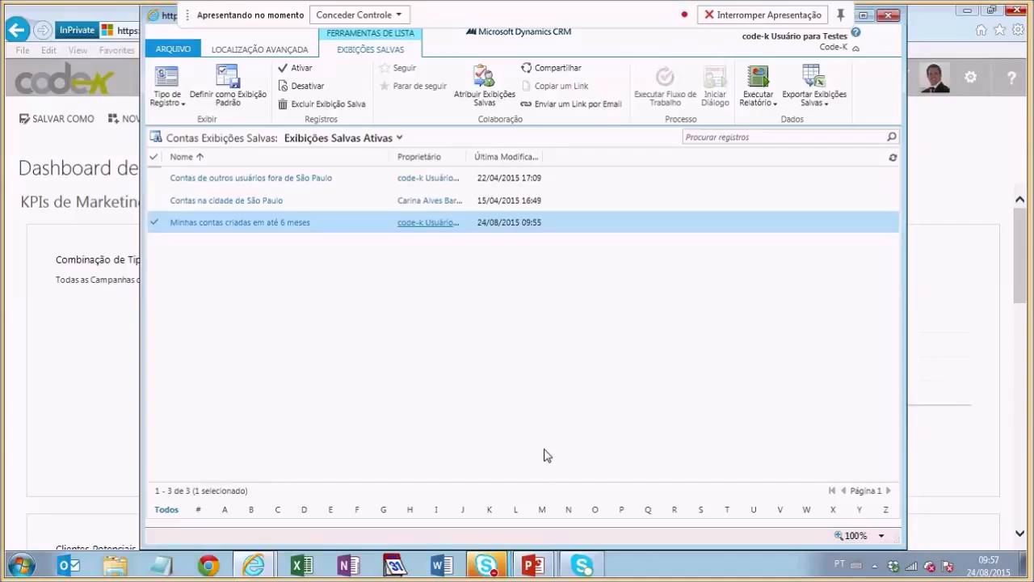
{"action": "mouse_move", "coordinate": [486, 565]}
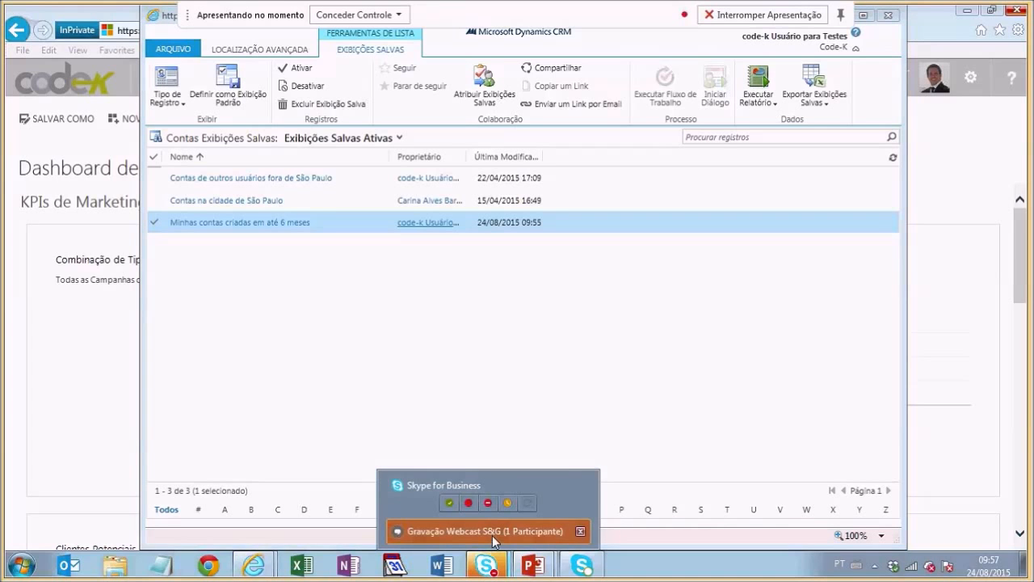
{"action": "left_click", "coordinate": [492, 535]}
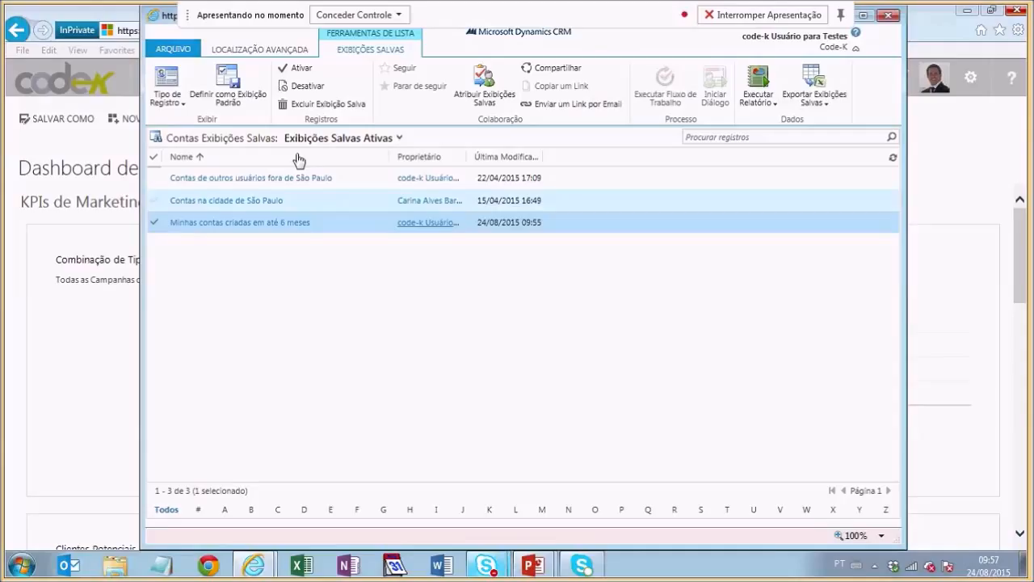
{"action": "left_click", "coordinate": [294, 52]}
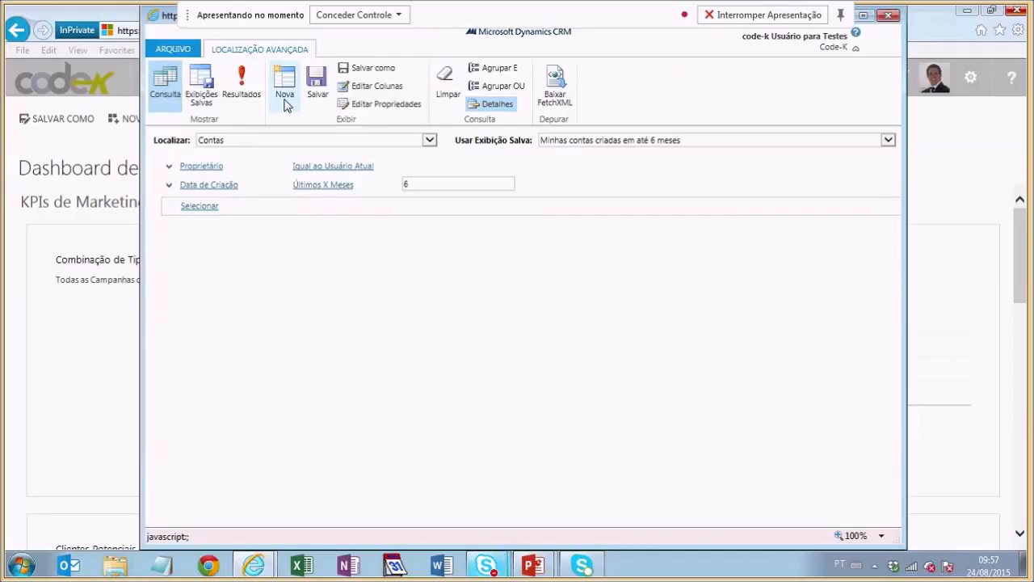
{"action": "left_click", "coordinate": [242, 85]}
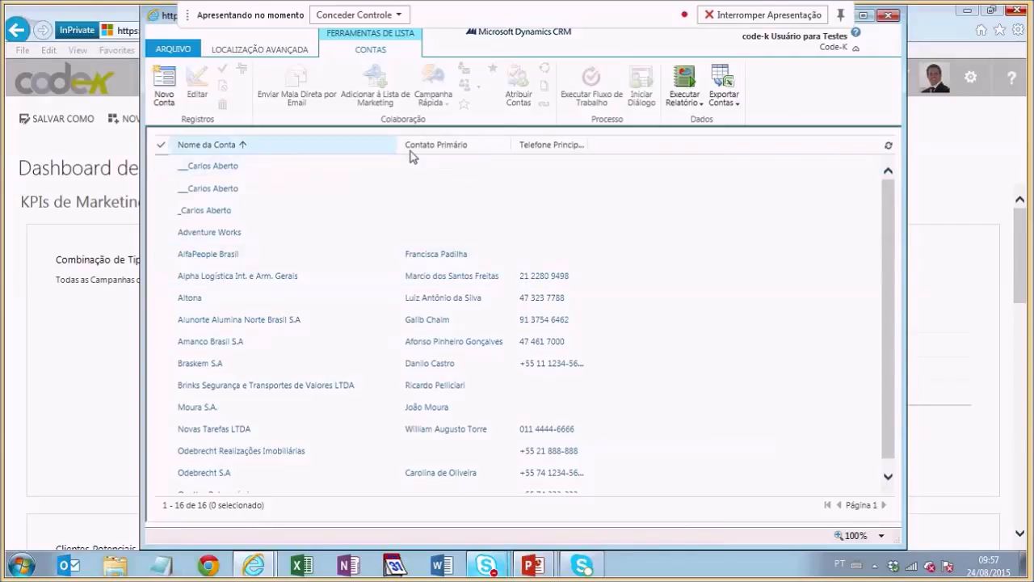
{"action": "left_click", "coordinate": [298, 49]}
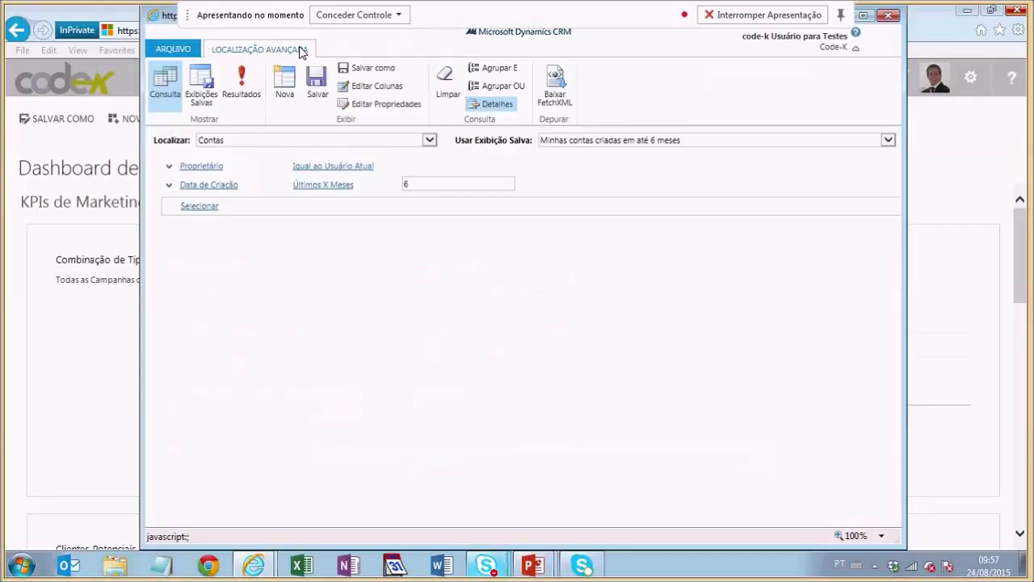
Step: In Editar Colunas, add the Classificação, Bolsa de Valores and Criado por (Delegado) columns
{"action": "left_click", "coordinate": [372, 89]}
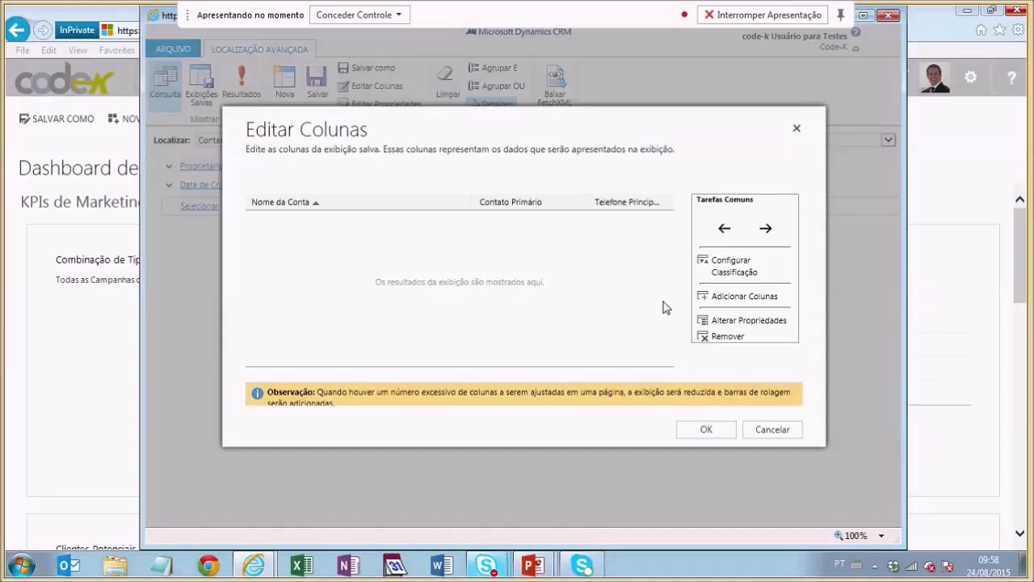
{"action": "left_click", "coordinate": [746, 296]}
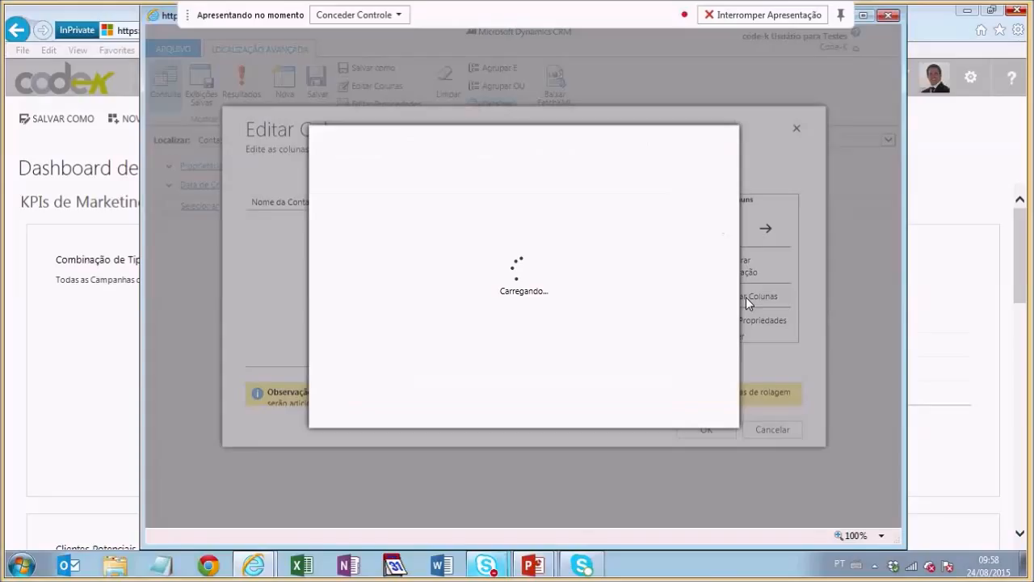
{"action": "left_click", "coordinate": [342, 340]}
{"action": "left_click", "coordinate": [341, 280]}
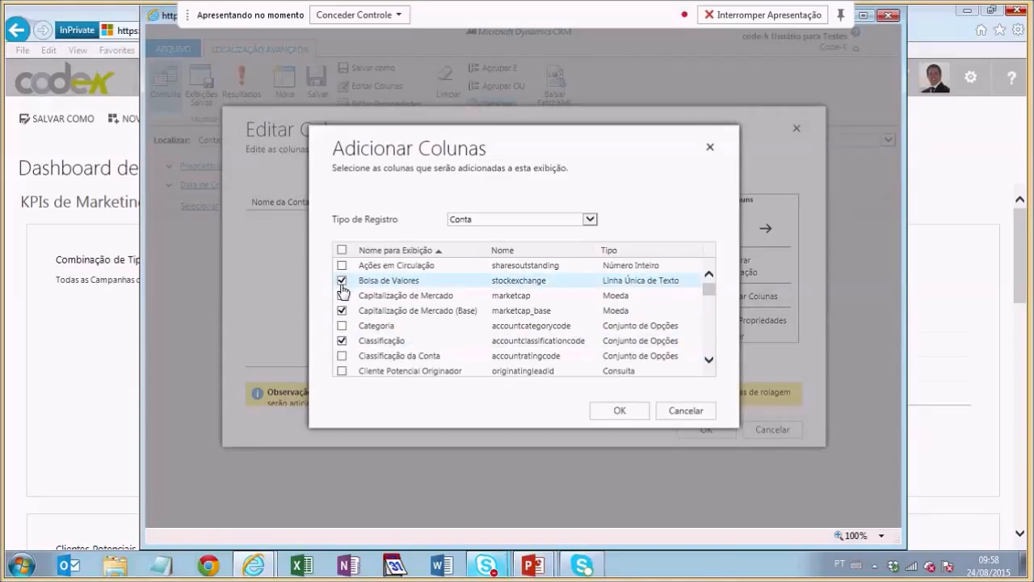
{"action": "scroll", "coordinate": [343, 291], "scroll_direction": "down", "scroll_amount": 3}
{"action": "left_click", "coordinate": [342, 299]}
Step: Also add Email Inválido, Endereço 2: Método de Entrega and Endereço 2: Rua 3, and confirm
{"action": "scroll", "coordinate": [341, 315], "scroll_direction": "down", "scroll_amount": 1}
{"action": "scroll", "coordinate": [343, 322], "scroll_direction": "down", "scroll_amount": 2}
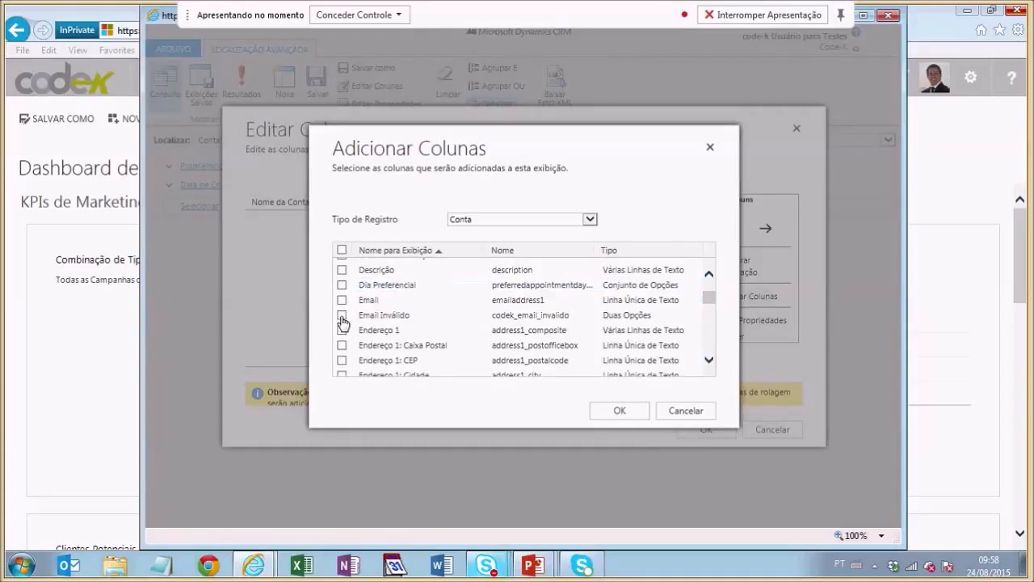
{"action": "left_click", "coordinate": [342, 359]}
{"action": "scroll", "coordinate": [341, 370], "scroll_direction": "down", "scroll_amount": 8}
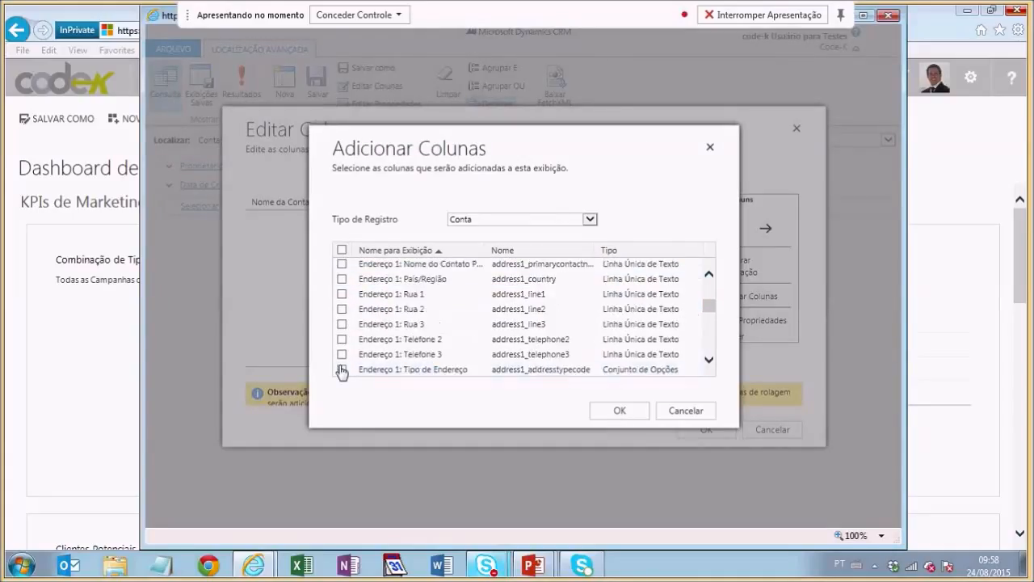
{"action": "scroll", "coordinate": [341, 371], "scroll_direction": "down", "scroll_amount": 3}
{"action": "left_click", "coordinate": [342, 370]}
{"action": "scroll", "coordinate": [342, 370], "scroll_direction": "down", "scroll_amount": 3}
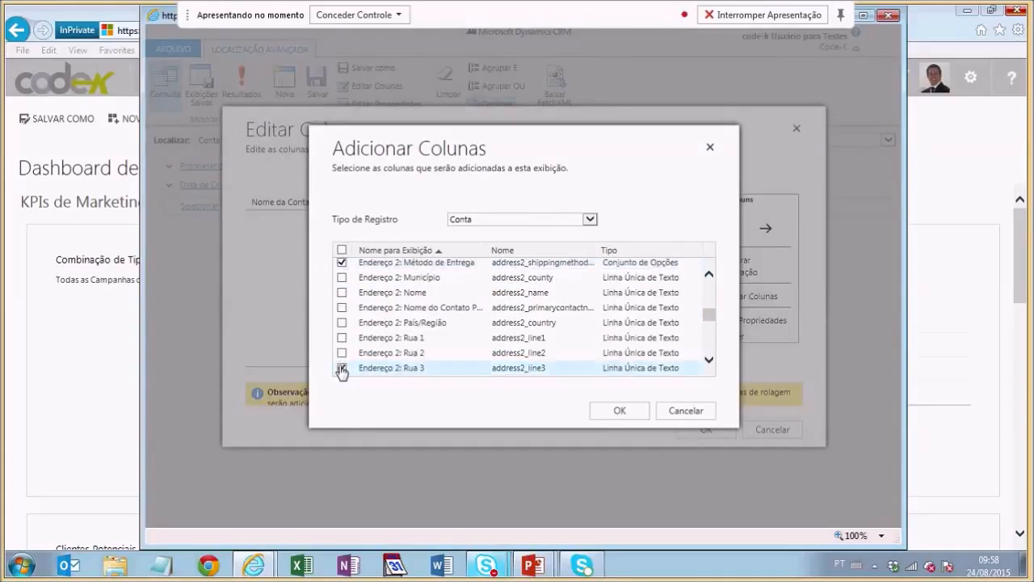
{"action": "left_click", "coordinate": [342, 370]}
{"action": "left_click", "coordinate": [635, 412]}
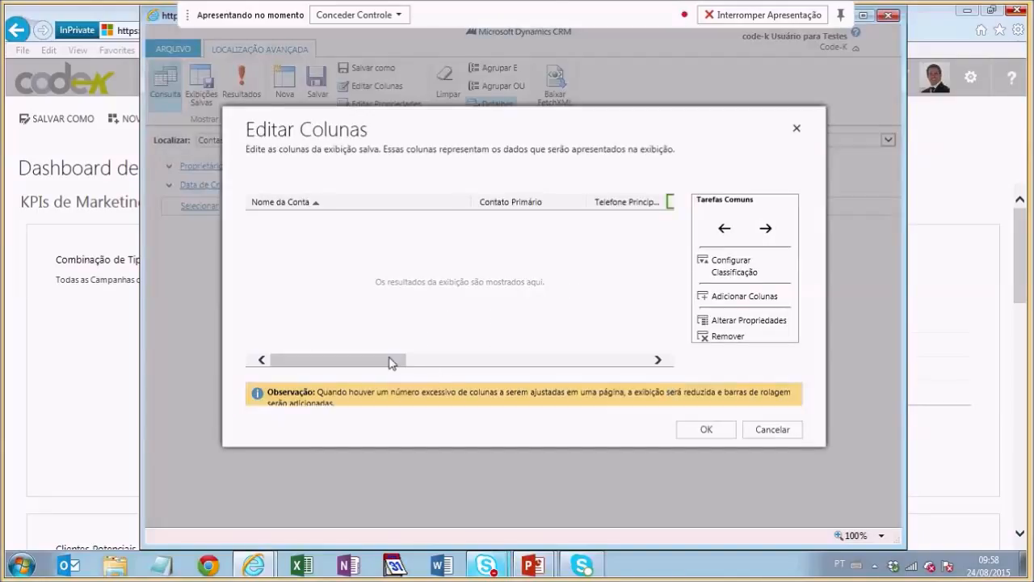
Step: Remove the Telefone Principal column from the view
{"action": "left_click_drag", "start_coordinate": [390, 363], "coordinate": [379, 344]}
{"action": "left_click", "coordinate": [635, 202]}
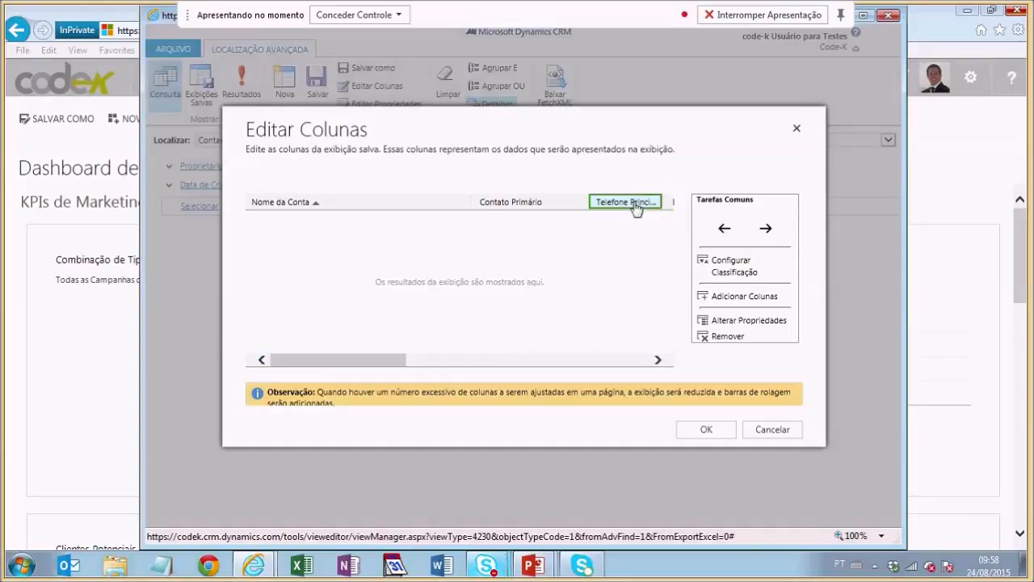
{"action": "left_click", "coordinate": [723, 336]}
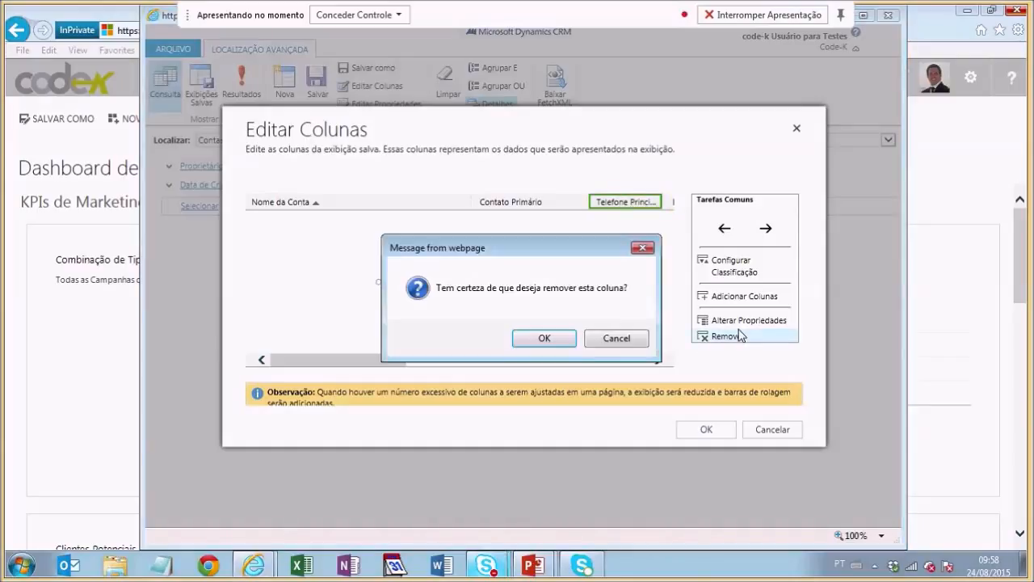
{"action": "key", "text": "Return"}
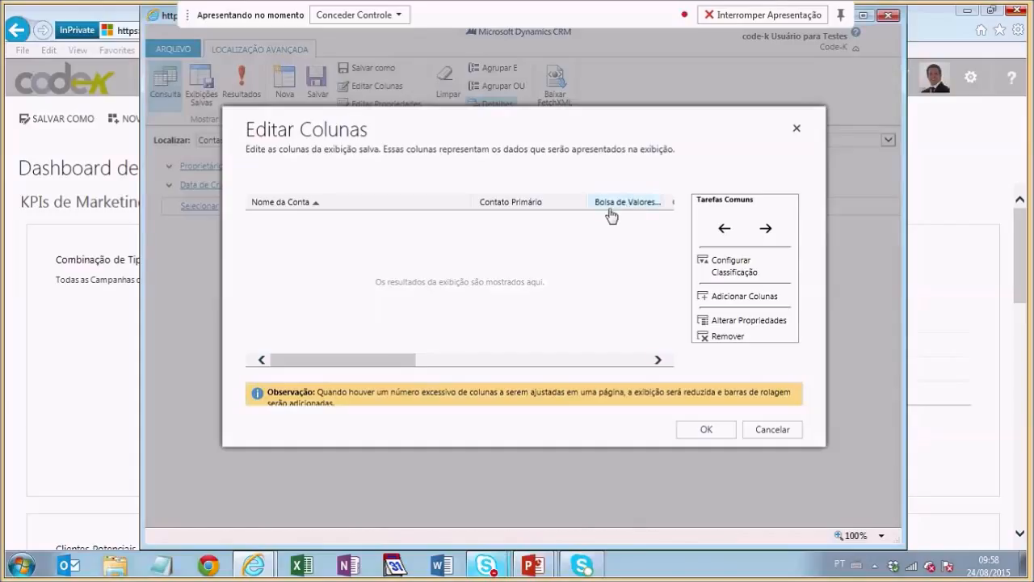
Step: Set the Nome da Conta column width to 125px and accept the column changes
{"action": "double_click", "coordinate": [447, 205]}
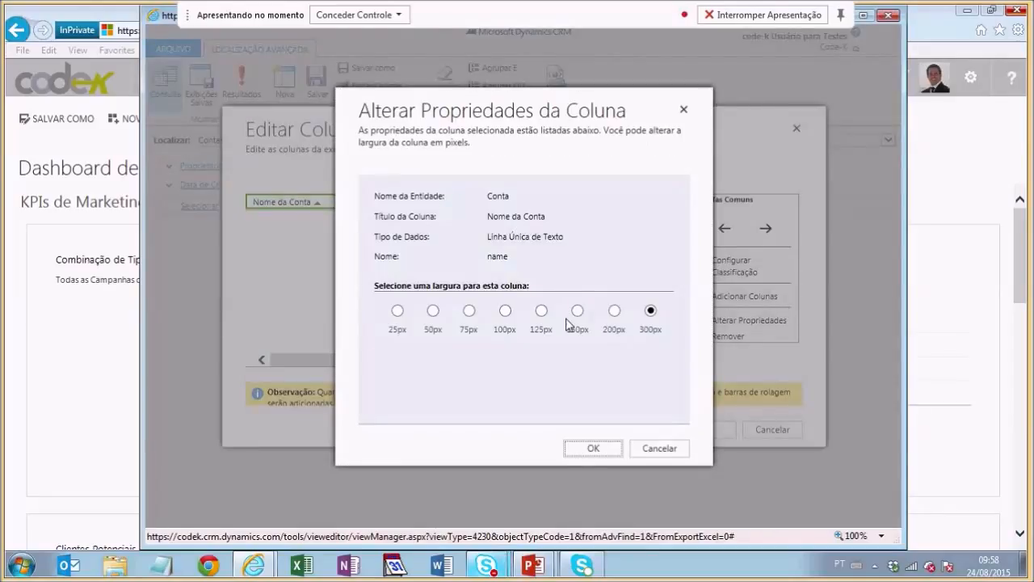
{"action": "left_click", "coordinate": [542, 311]}
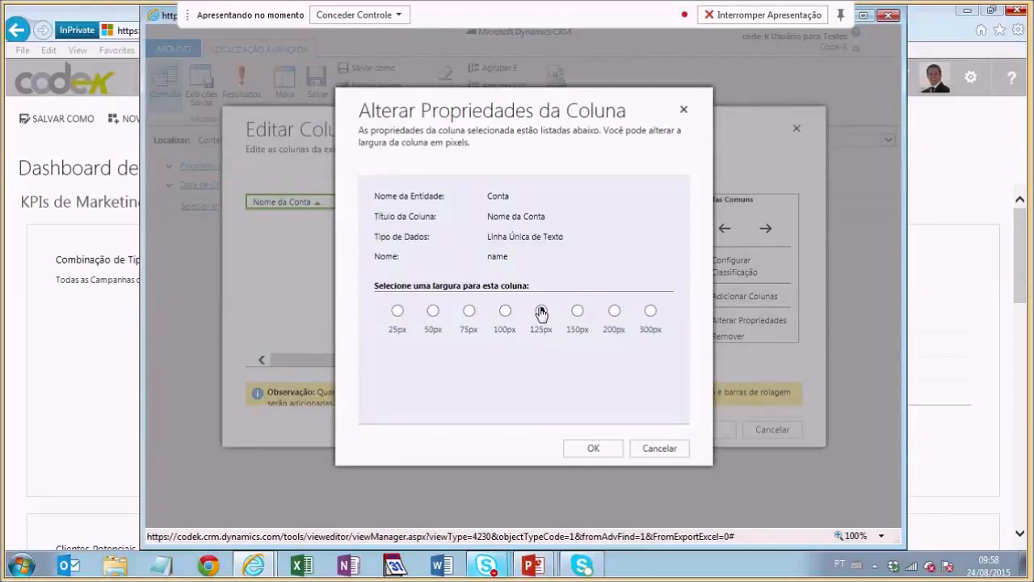
{"action": "left_click", "coordinate": [598, 449]}
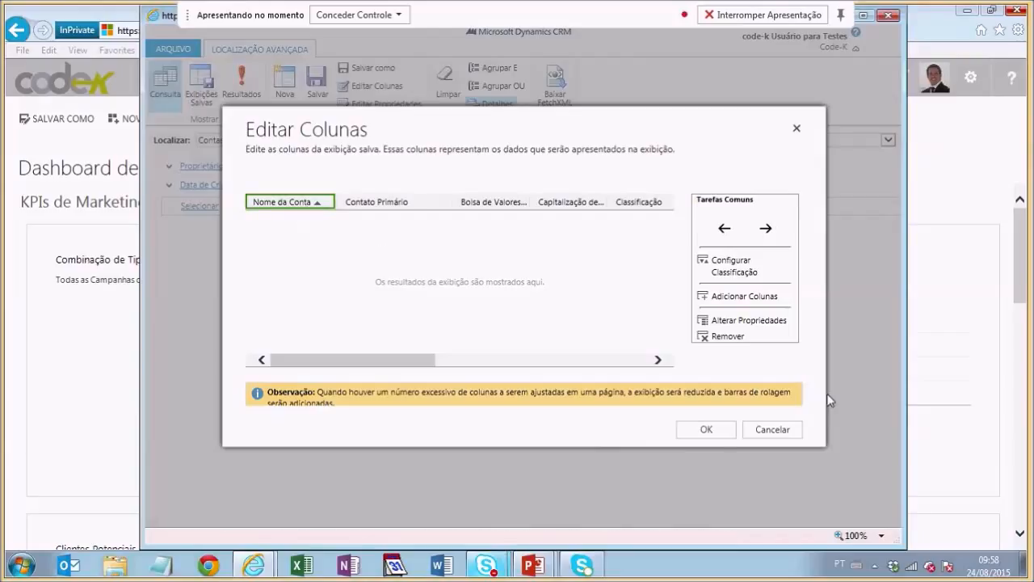
{"action": "left_click", "coordinate": [716, 431]}
Step: Save the view and display its matching account results
{"action": "mouse_move", "coordinate": [402, 210]}
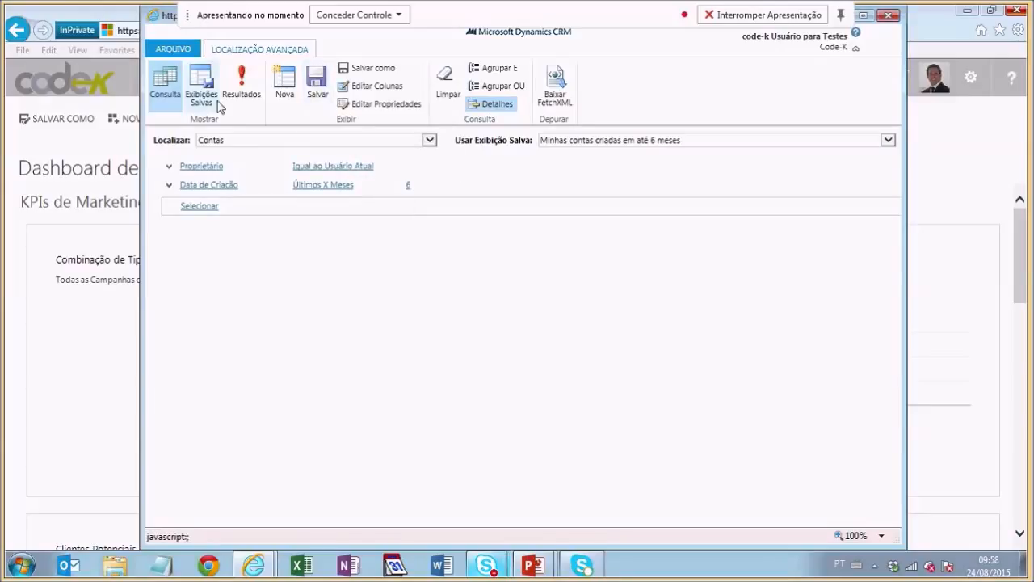
{"action": "left_click", "coordinate": [315, 96]}
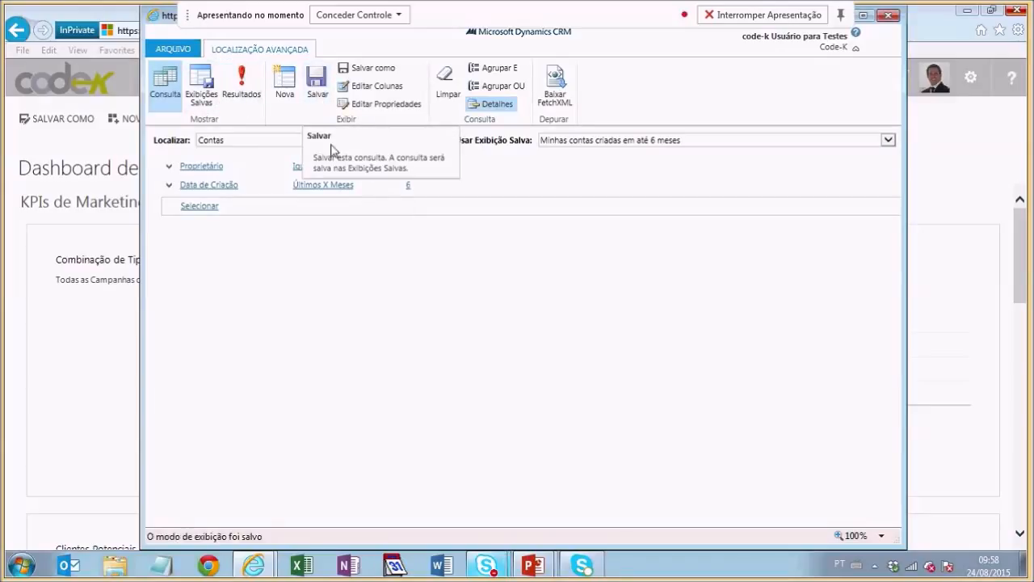
{"action": "left_click", "coordinate": [242, 81]}
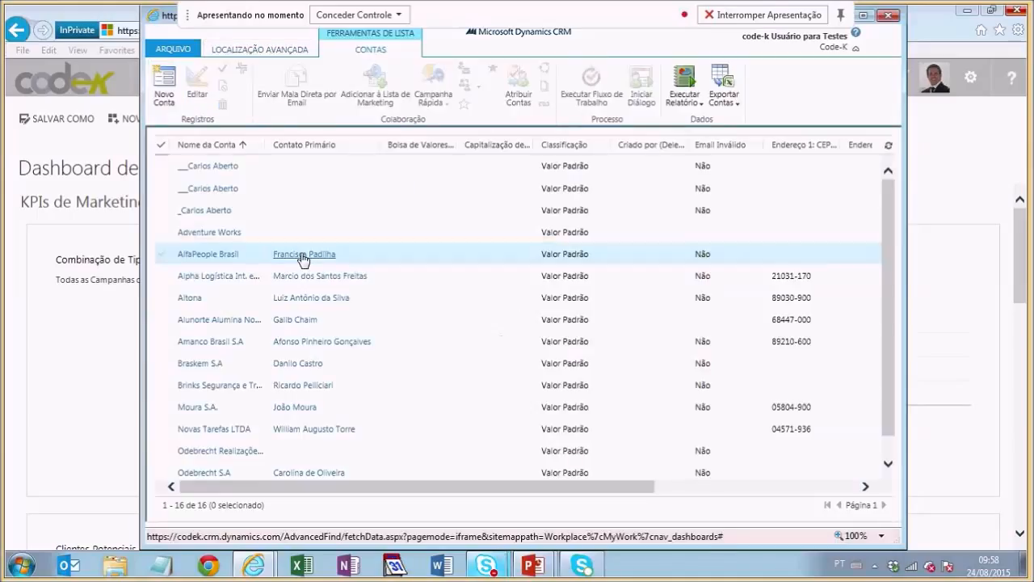
Step: Select the Moura S.A. account row and show the Exportar Contas options
{"action": "mouse_move", "coordinate": [351, 487]}
{"action": "left_mouse_down"}
{"action": "mouse_move", "coordinate": [465, 487]}
{"action": "mouse_move", "coordinate": [336, 483]}
{"action": "left_mouse_up"}
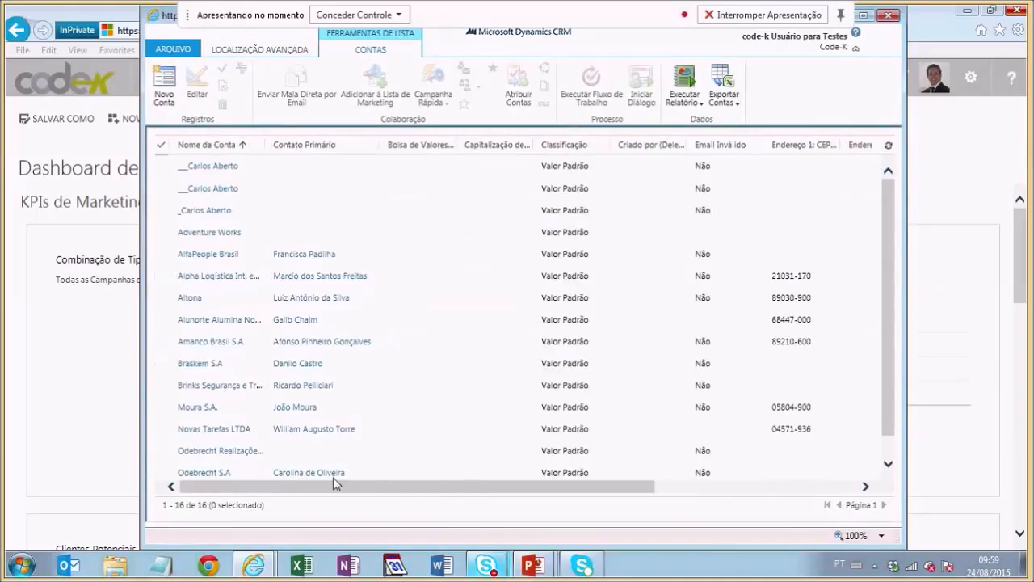
{"action": "scroll", "coordinate": [372, 436], "scroll_direction": "down", "scroll_amount": 1}
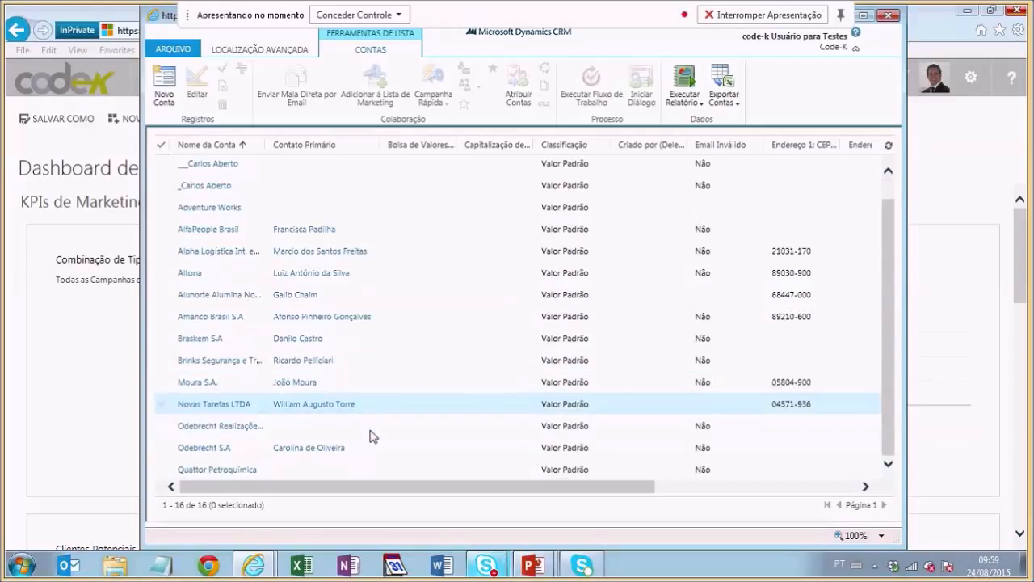
{"action": "scroll", "coordinate": [372, 436], "scroll_direction": "up", "scroll_amount": 1}
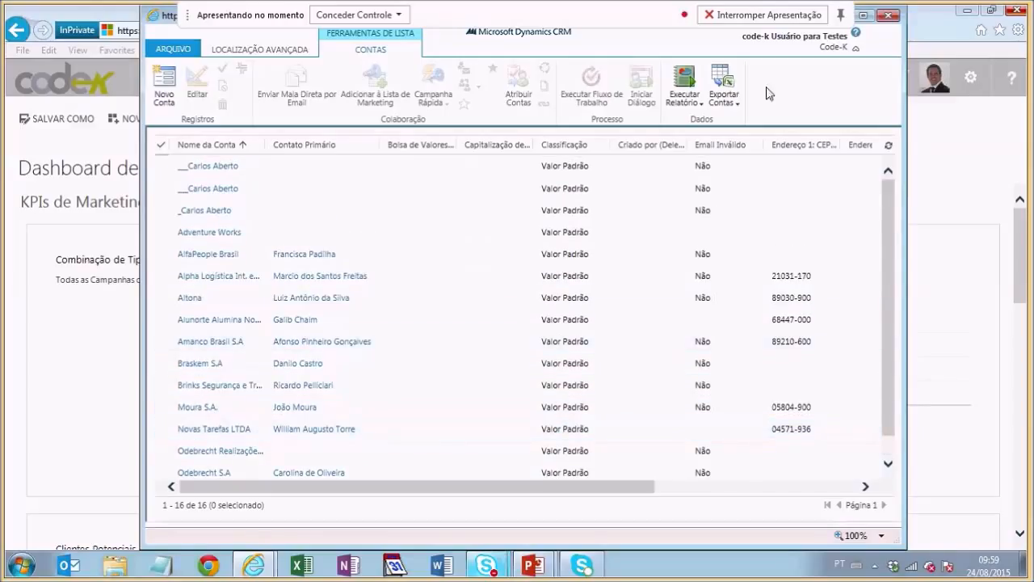
{"action": "left_click", "coordinate": [423, 412]}
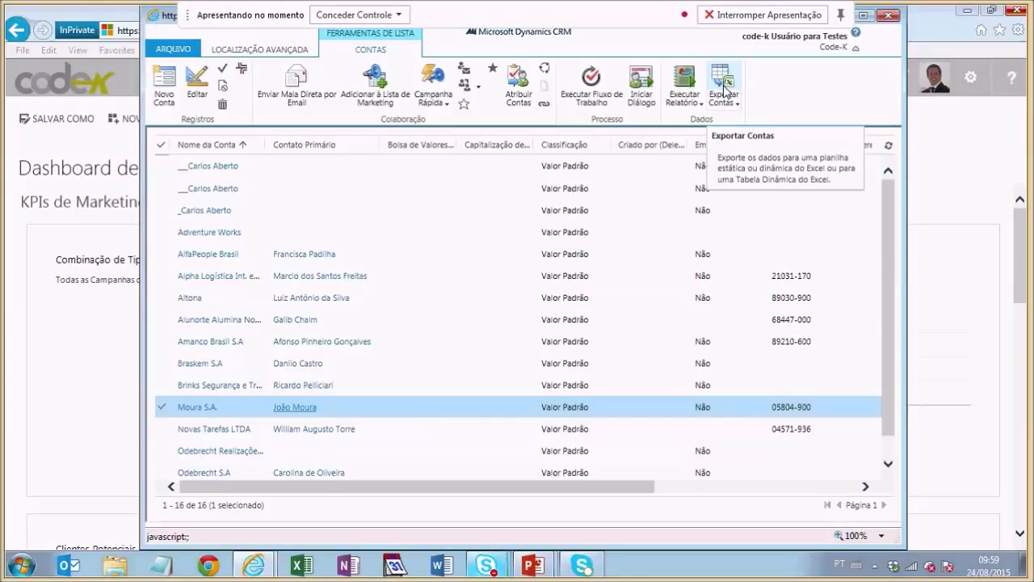
{"action": "left_click", "coordinate": [729, 104]}
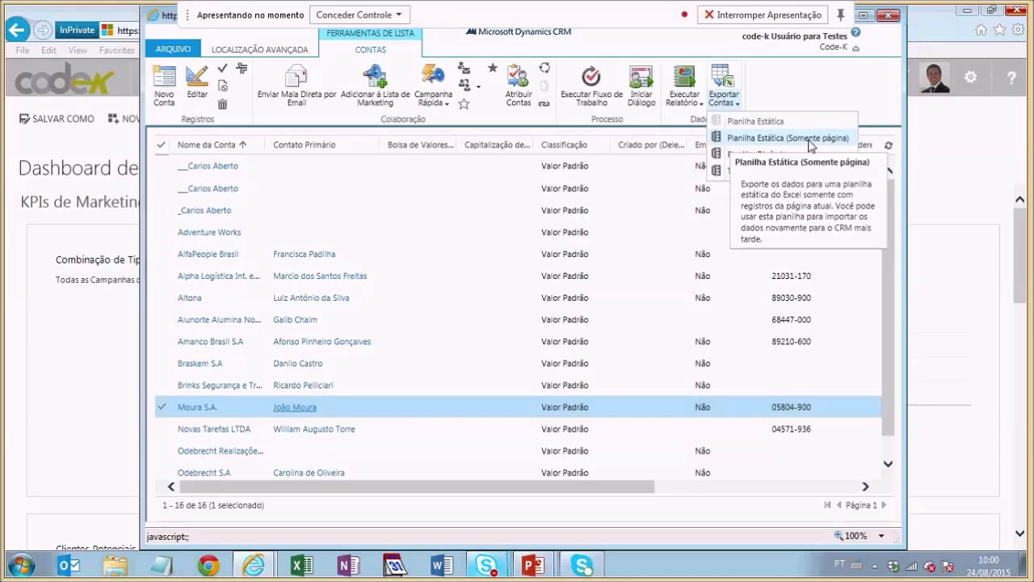
Step: Export as Planilha Estática (Somente página), save the xlsx and open it in Excel
{"action": "left_click", "coordinate": [809, 139]}
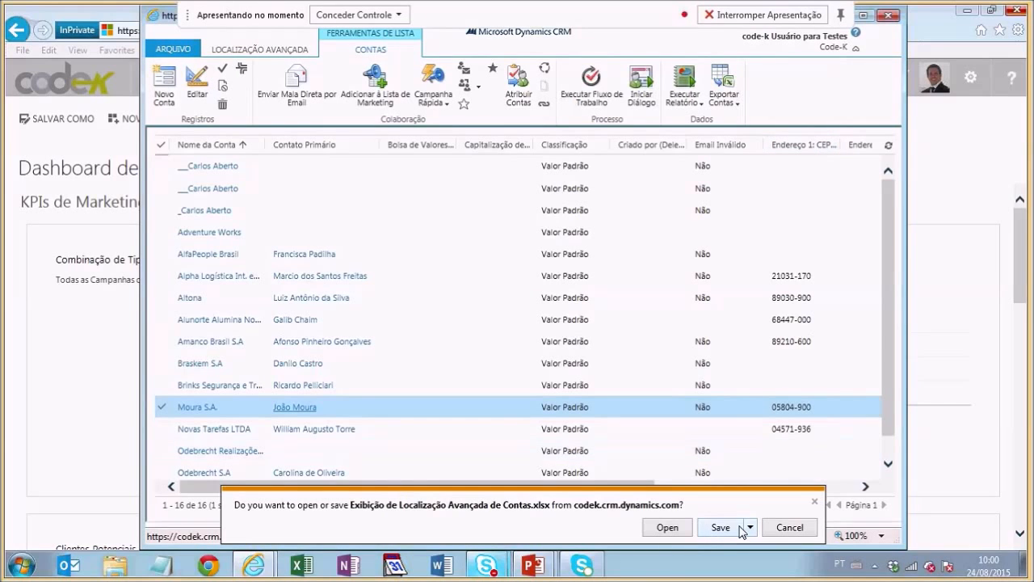
{"action": "left_click", "coordinate": [736, 528]}
{"action": "left_click", "coordinate": [616, 529]}
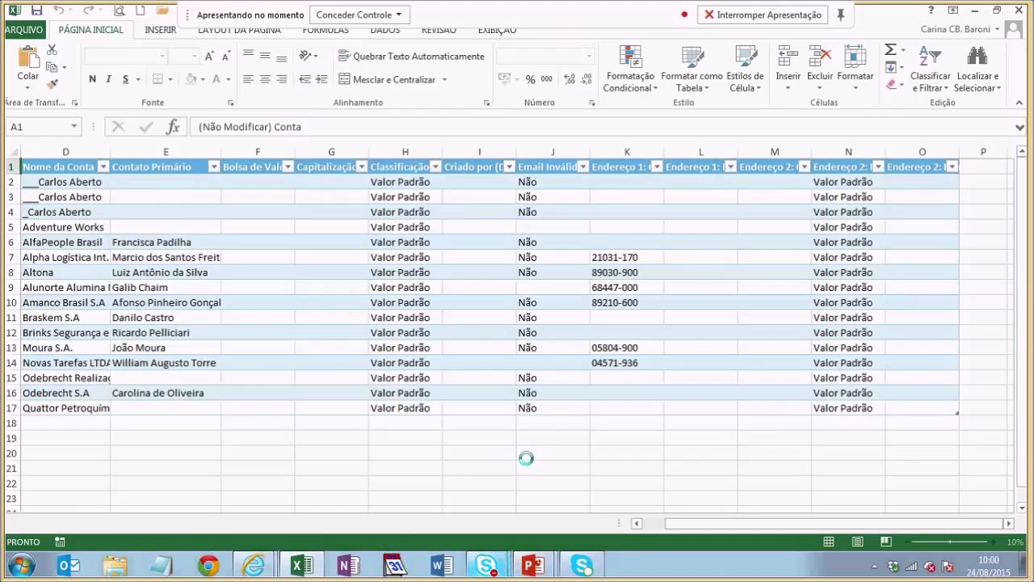
Step: Auto-fit every column of the exported worksheet to its contents
{"action": "left_click", "coordinate": [289, 283]}
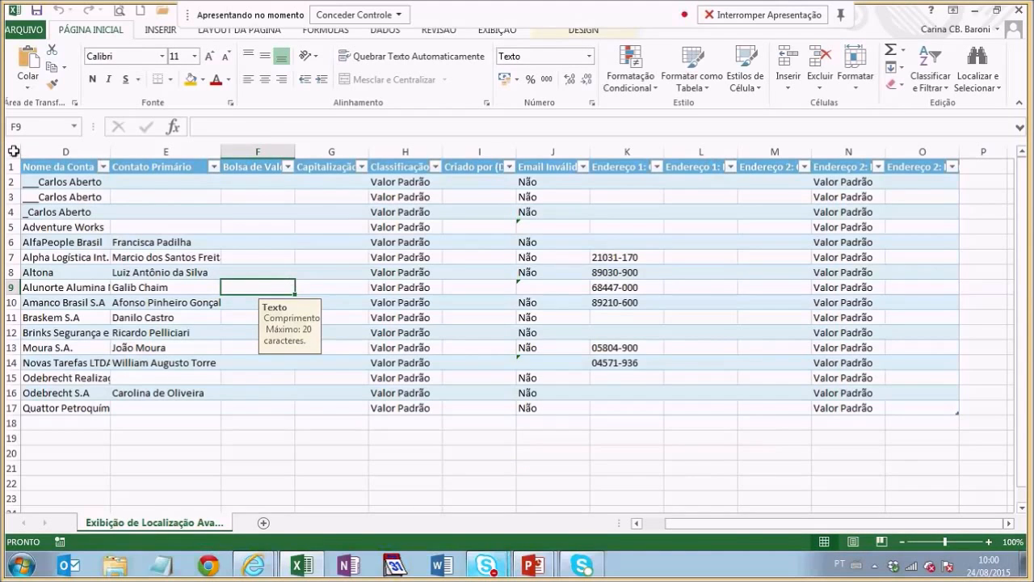
{"action": "left_click", "coordinate": [14, 151]}
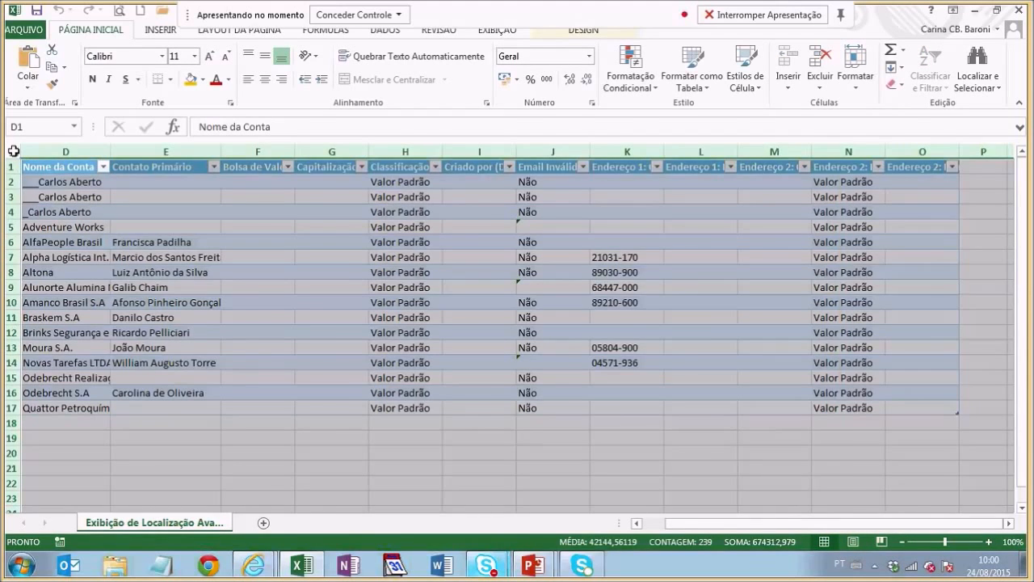
{"action": "double_click", "coordinate": [111, 151]}
Step: Inspect Contato Primário cells and G17, G11, then close the workbook without saving
{"action": "left_click_drag", "start_coordinate": [271, 304], "coordinate": [272, 327]}
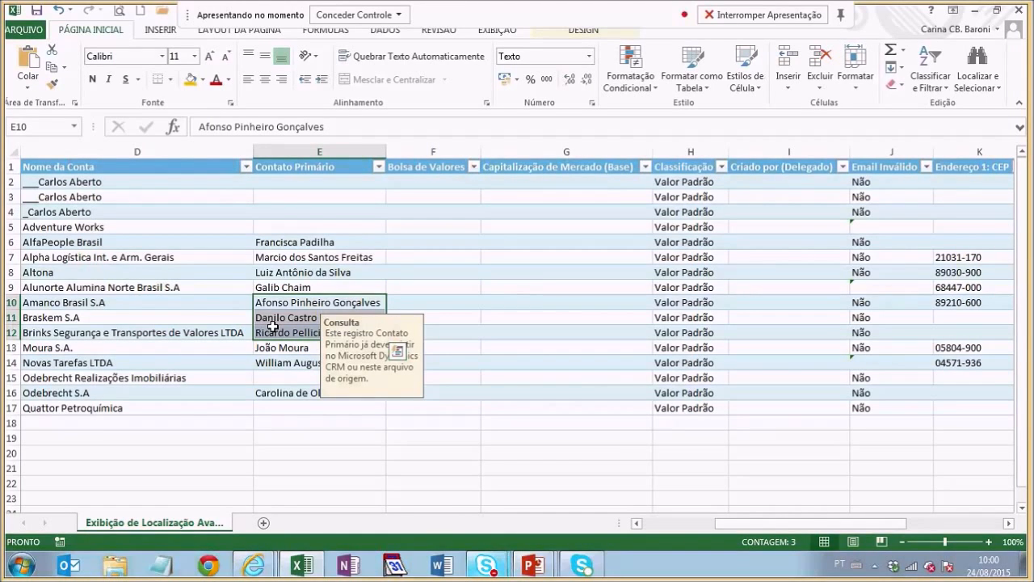
{"action": "left_click", "coordinate": [560, 403]}
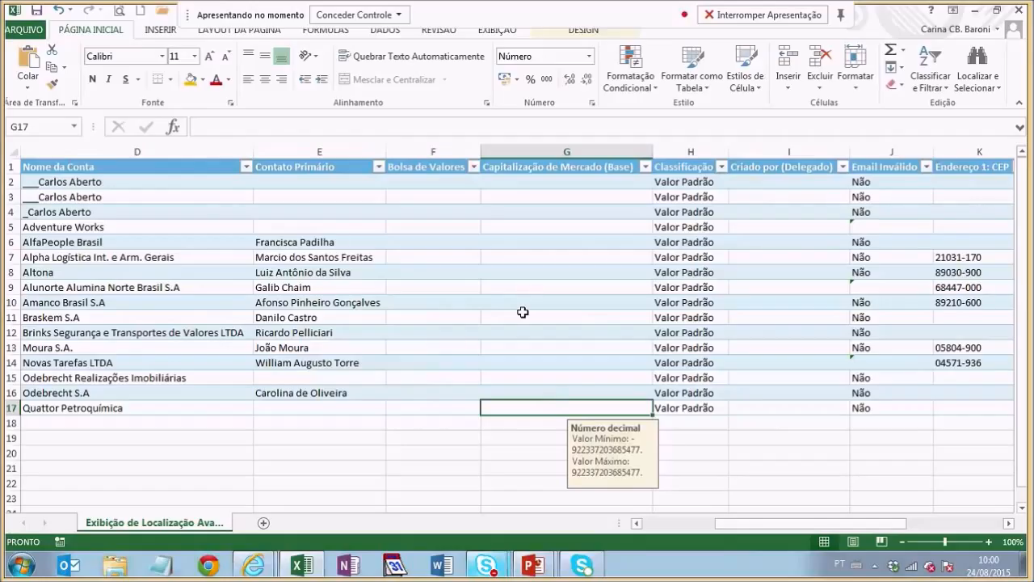
{"action": "left_click", "coordinate": [523, 312]}
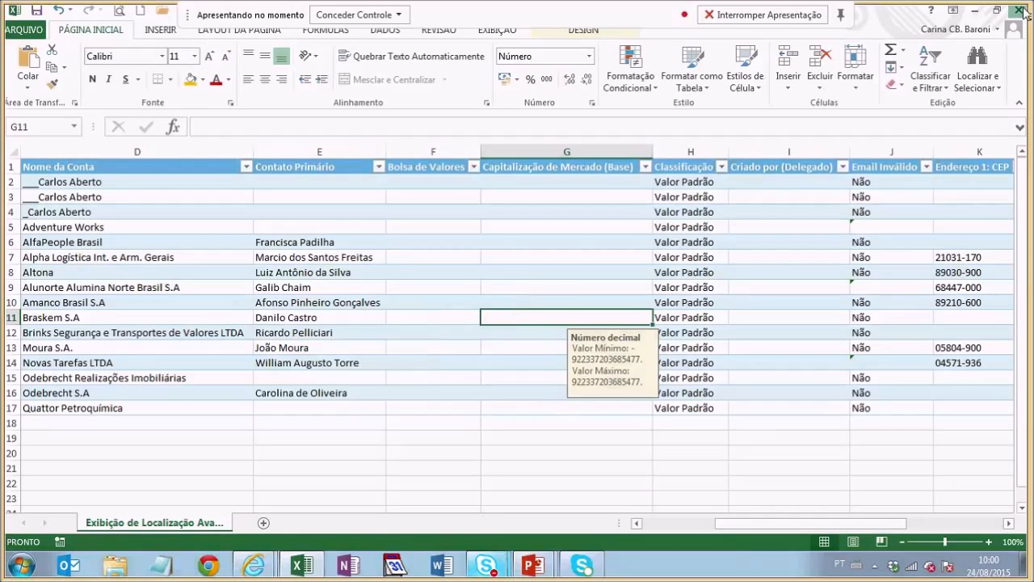
{"action": "left_click", "coordinate": [1022, 10]}
{"action": "left_click", "coordinate": [516, 304]}
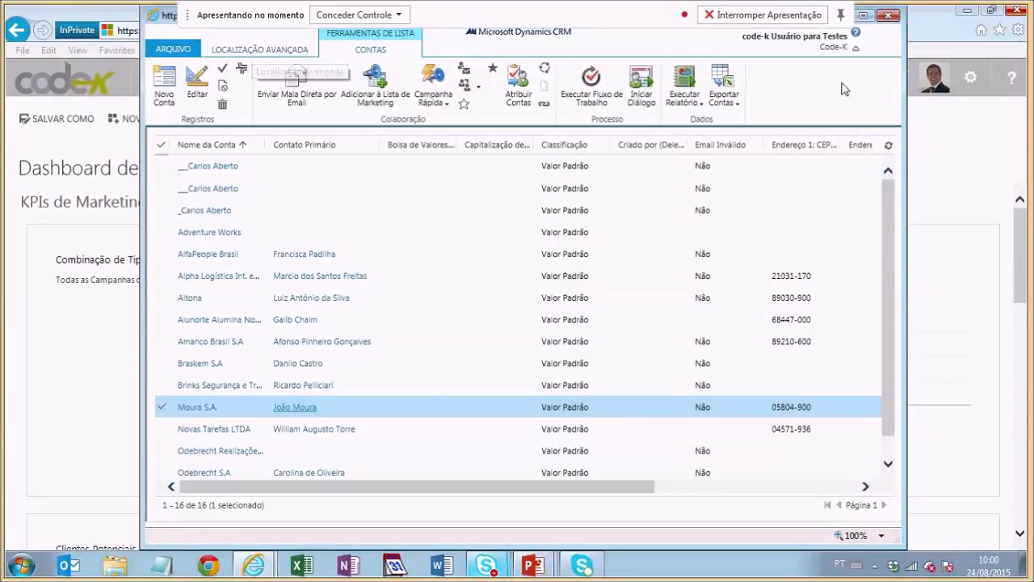
Step: Maximize the window and check a test account, Alpha Logística, Brinks Segurança and Odebrecht Realizações Imobiliárias
{"action": "left_click", "coordinate": [863, 14]}
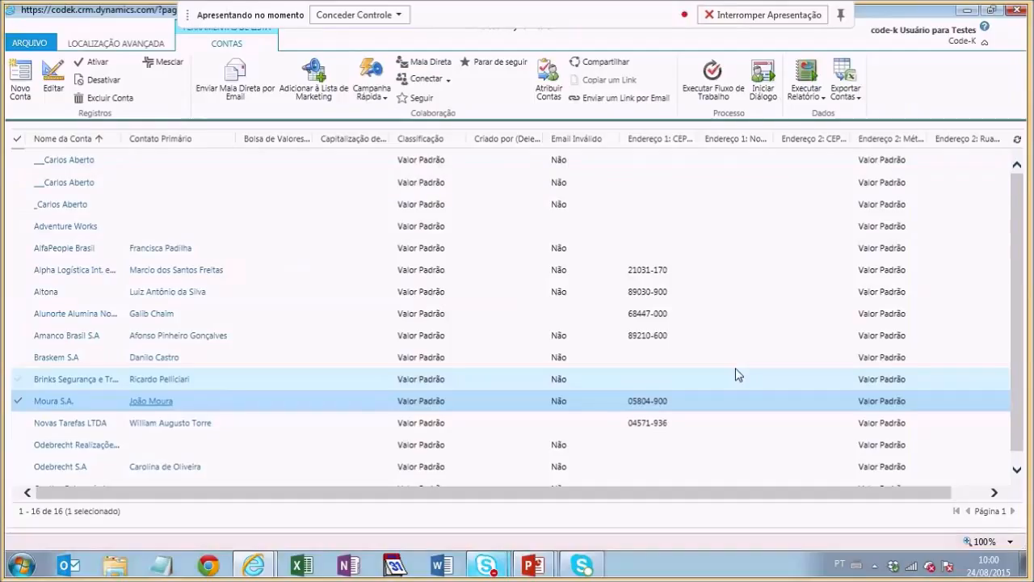
{"action": "left_click", "coordinate": [159, 188]}
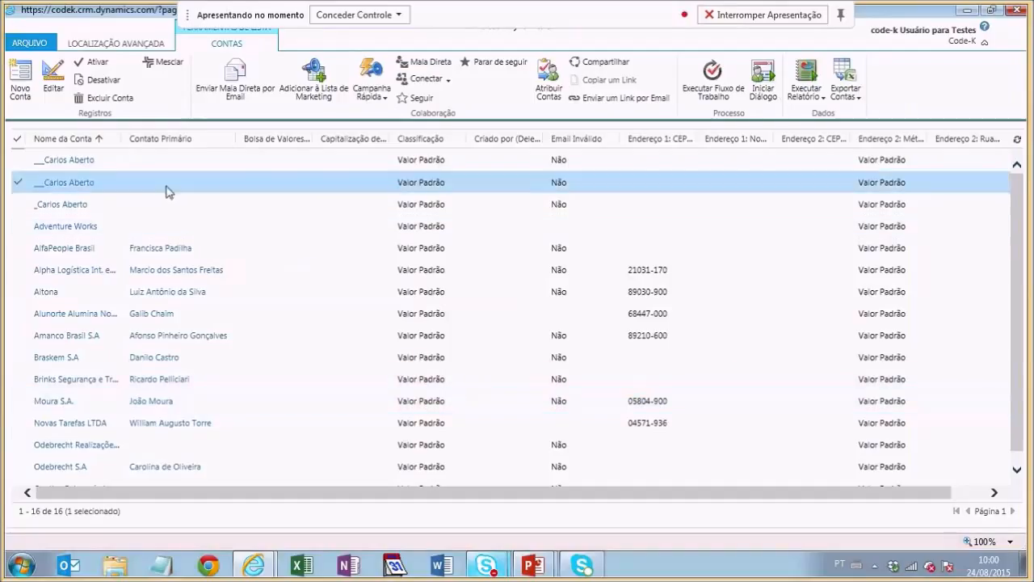
{"action": "left_click", "coordinate": [18, 144]}
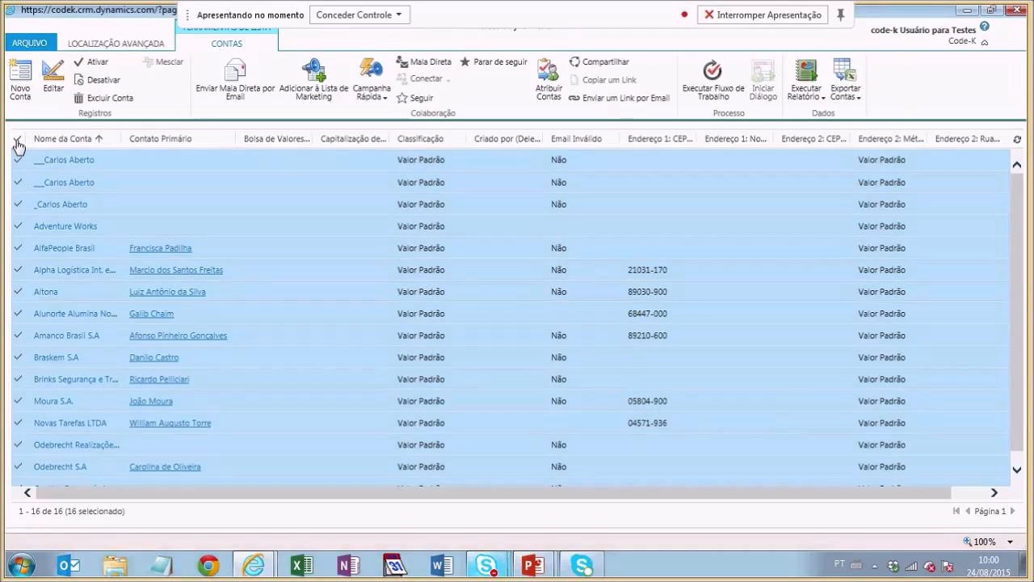
{"action": "left_click", "coordinate": [18, 144]}
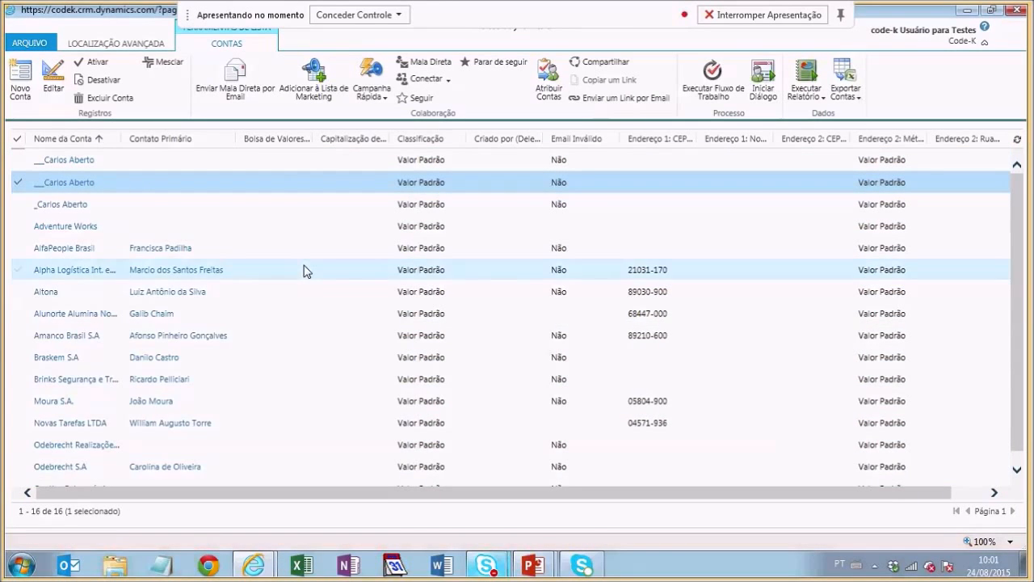
{"action": "left_click", "coordinate": [304, 271], "text": "ctrl"}
{"action": "left_click", "coordinate": [307, 377], "text": "ctrl"}
{"action": "left_click", "coordinate": [292, 454], "text": "ctrl"}
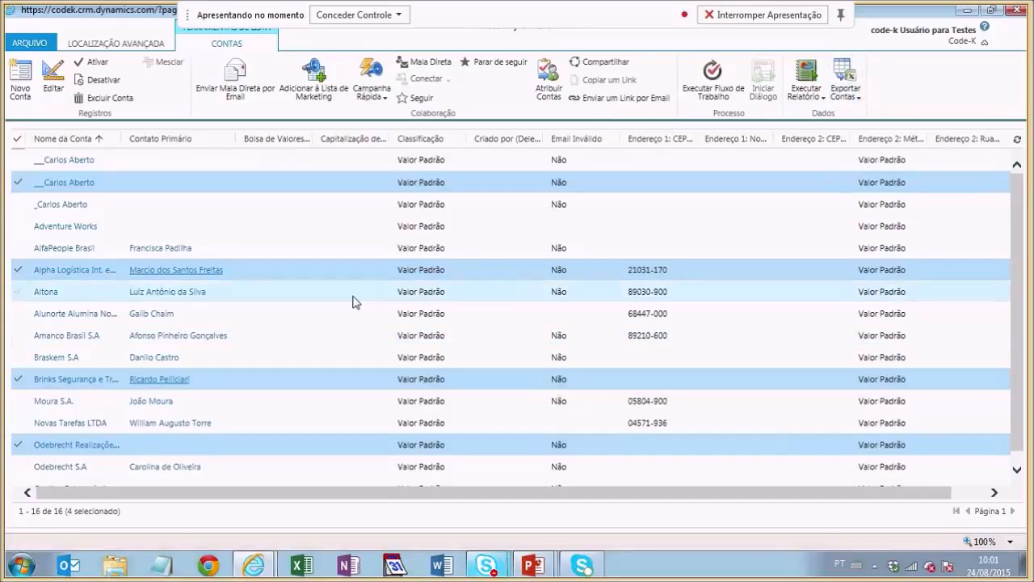
{"action": "left_click", "coordinate": [547, 106]}
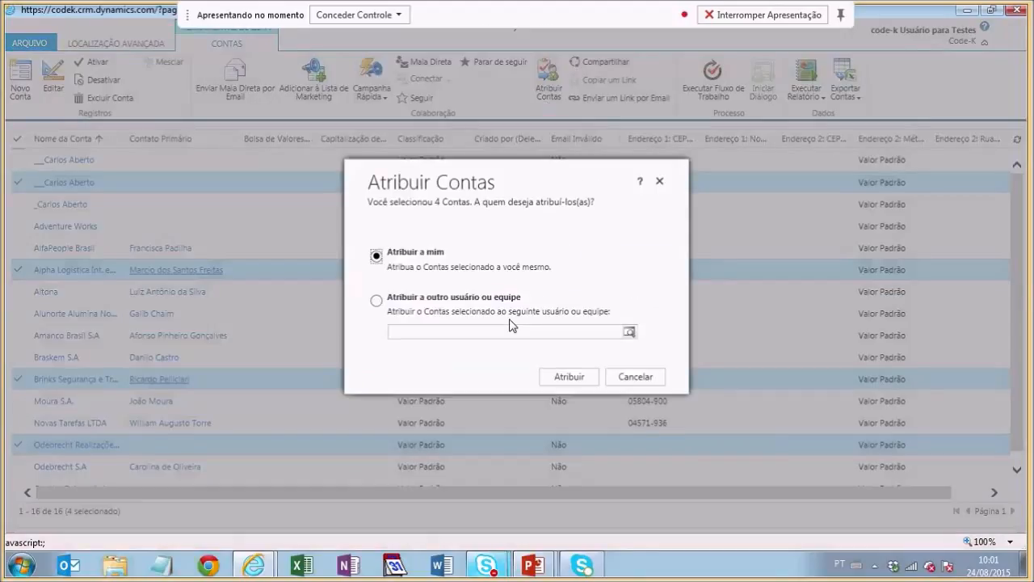
{"action": "left_click", "coordinate": [636, 377]}
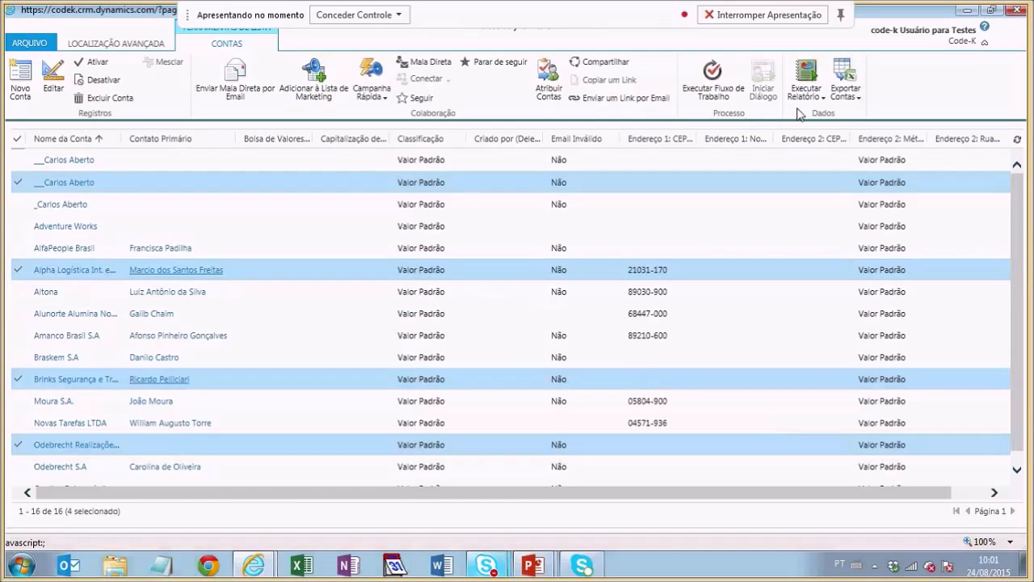